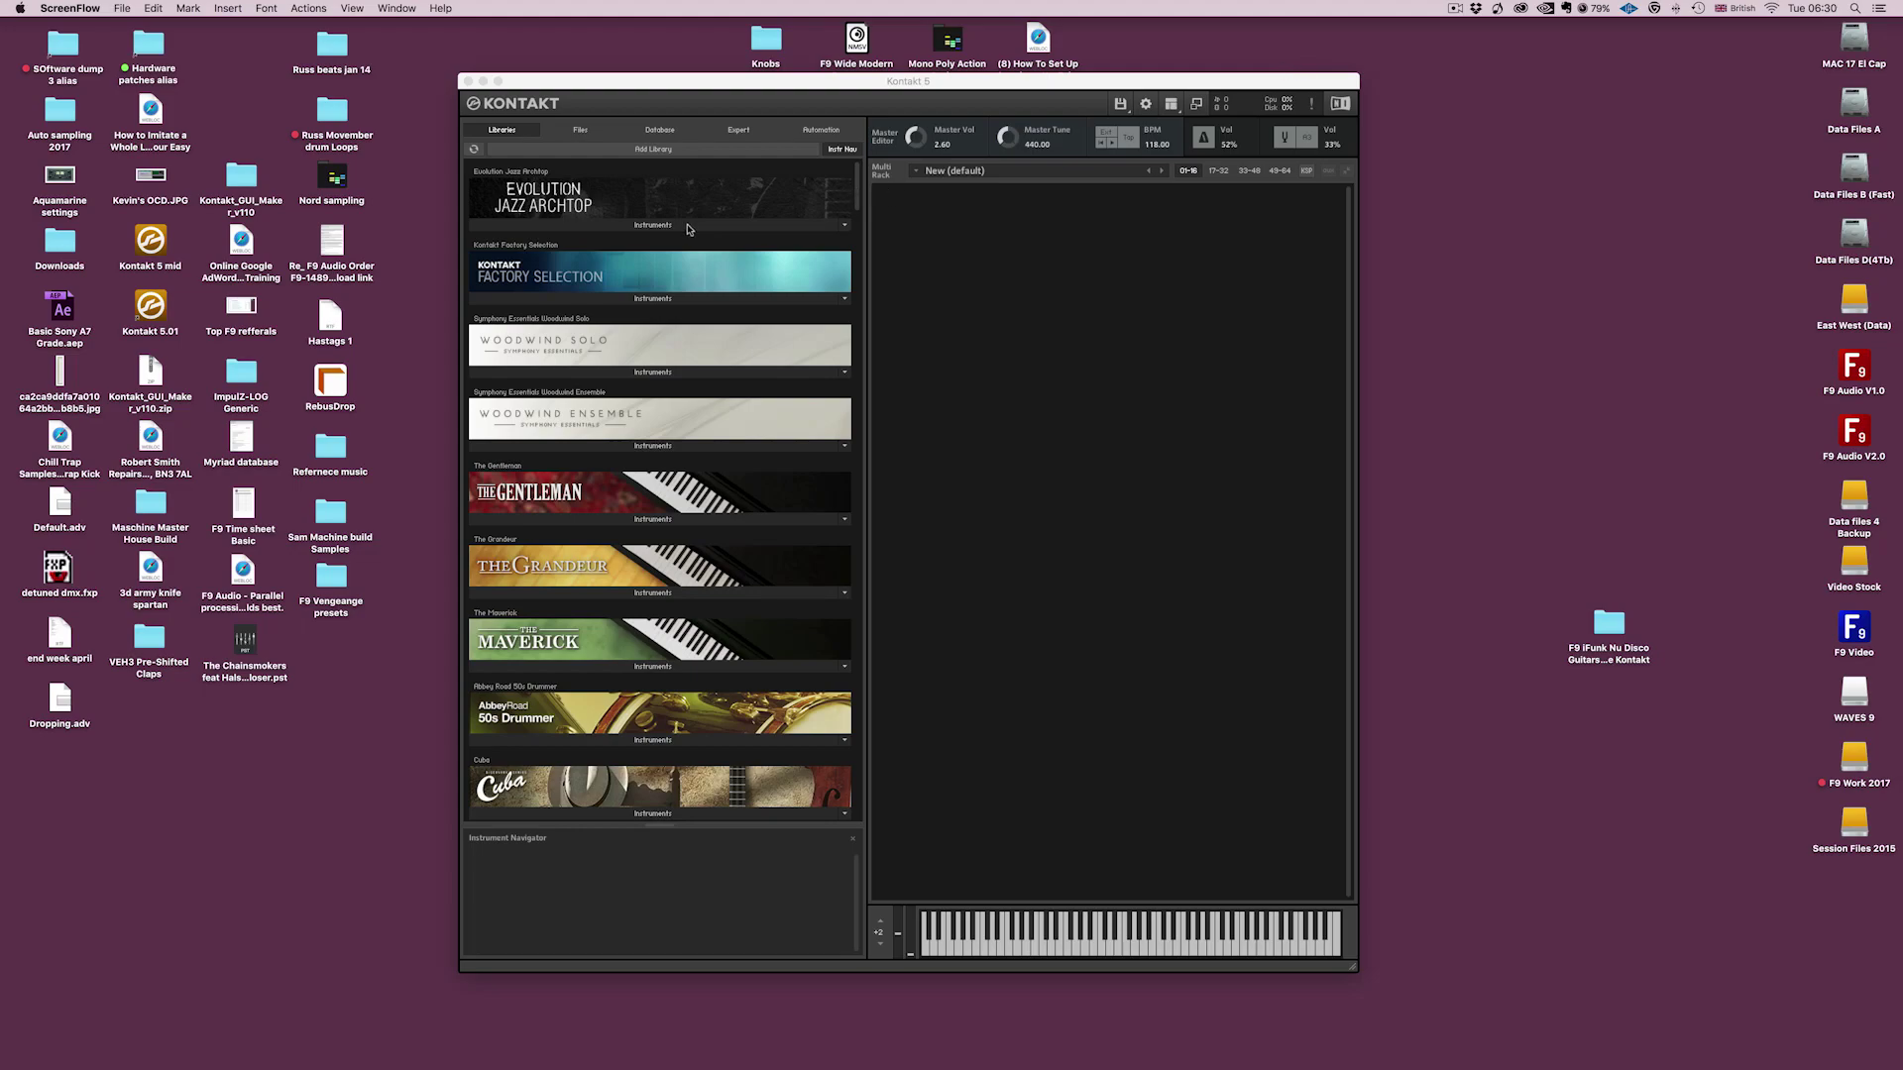
# - Load Funk Bass and Muted Trumpet from Factory Selection Instruments onto rack channels 1 and 2
pyautogui.scroll(-1, 860, 187)
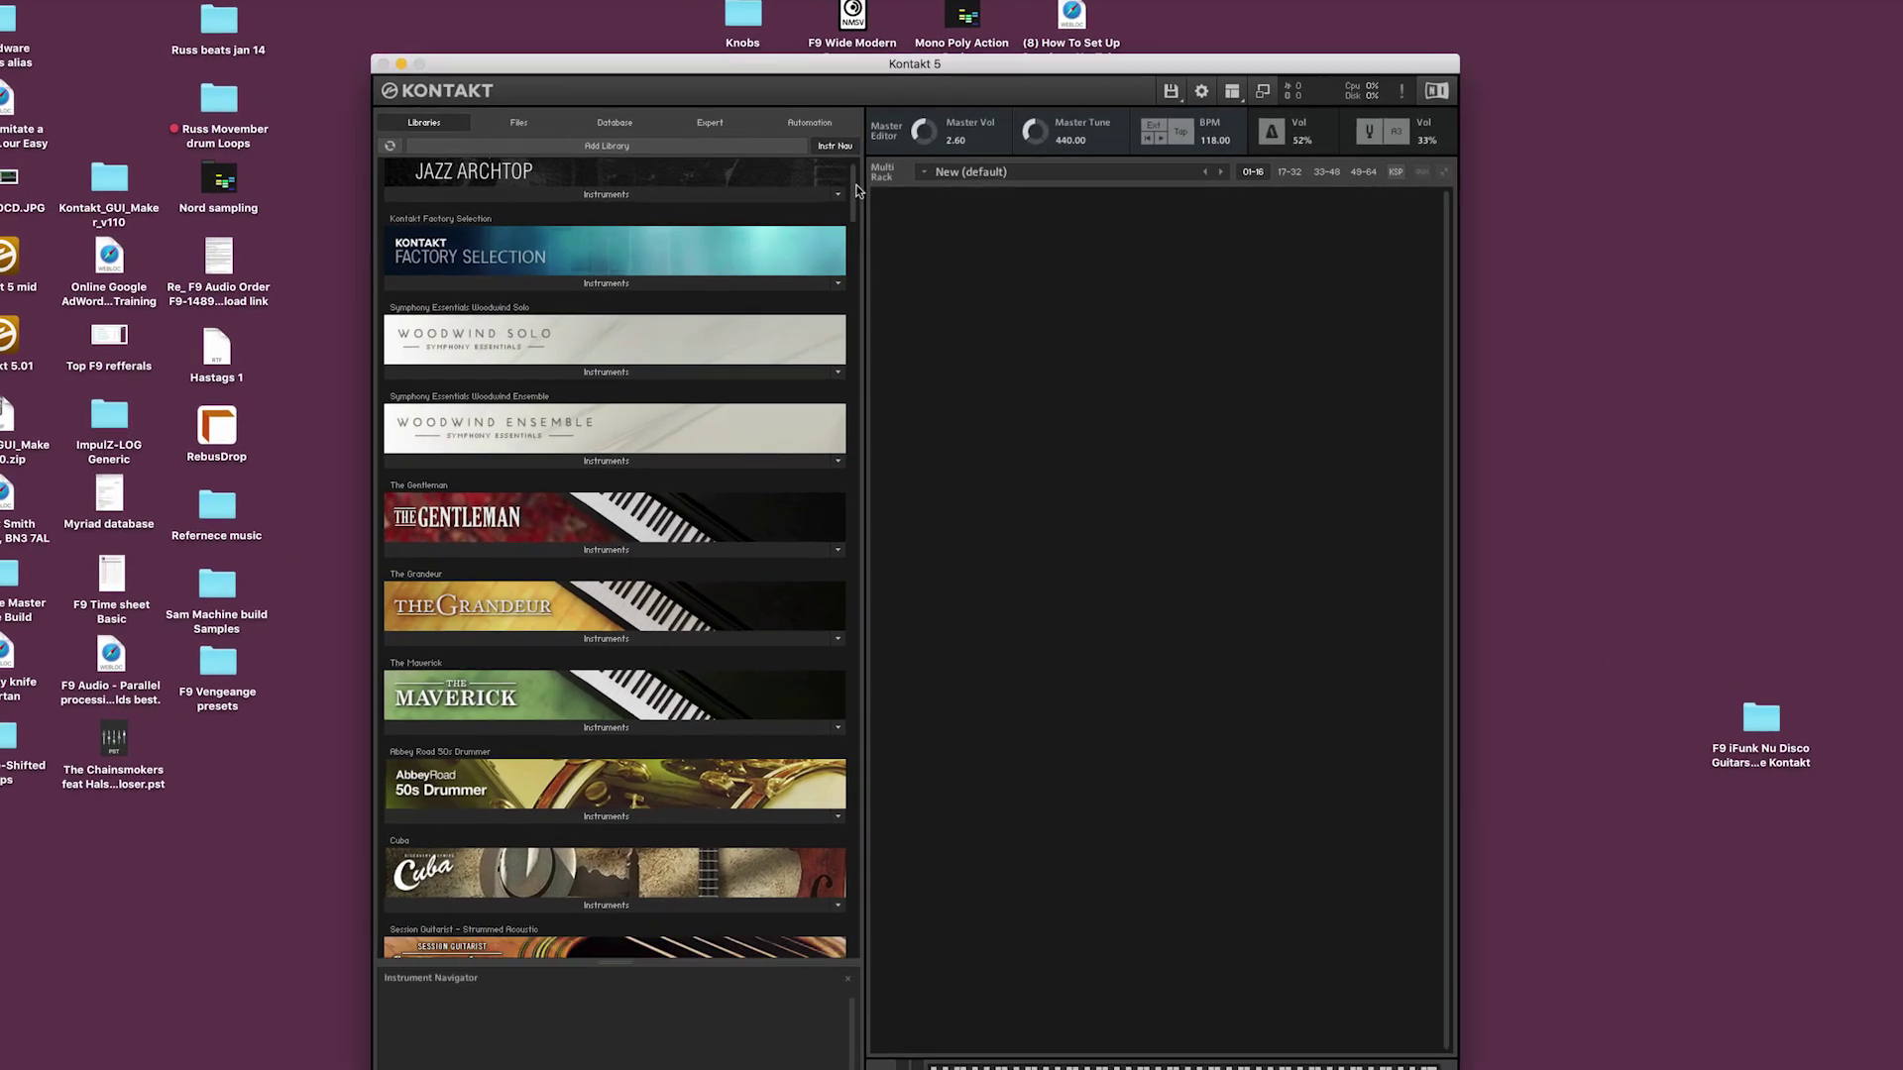
pyautogui.scroll(-3, 859, 190)
pyautogui.scroll(4, 858, 190)
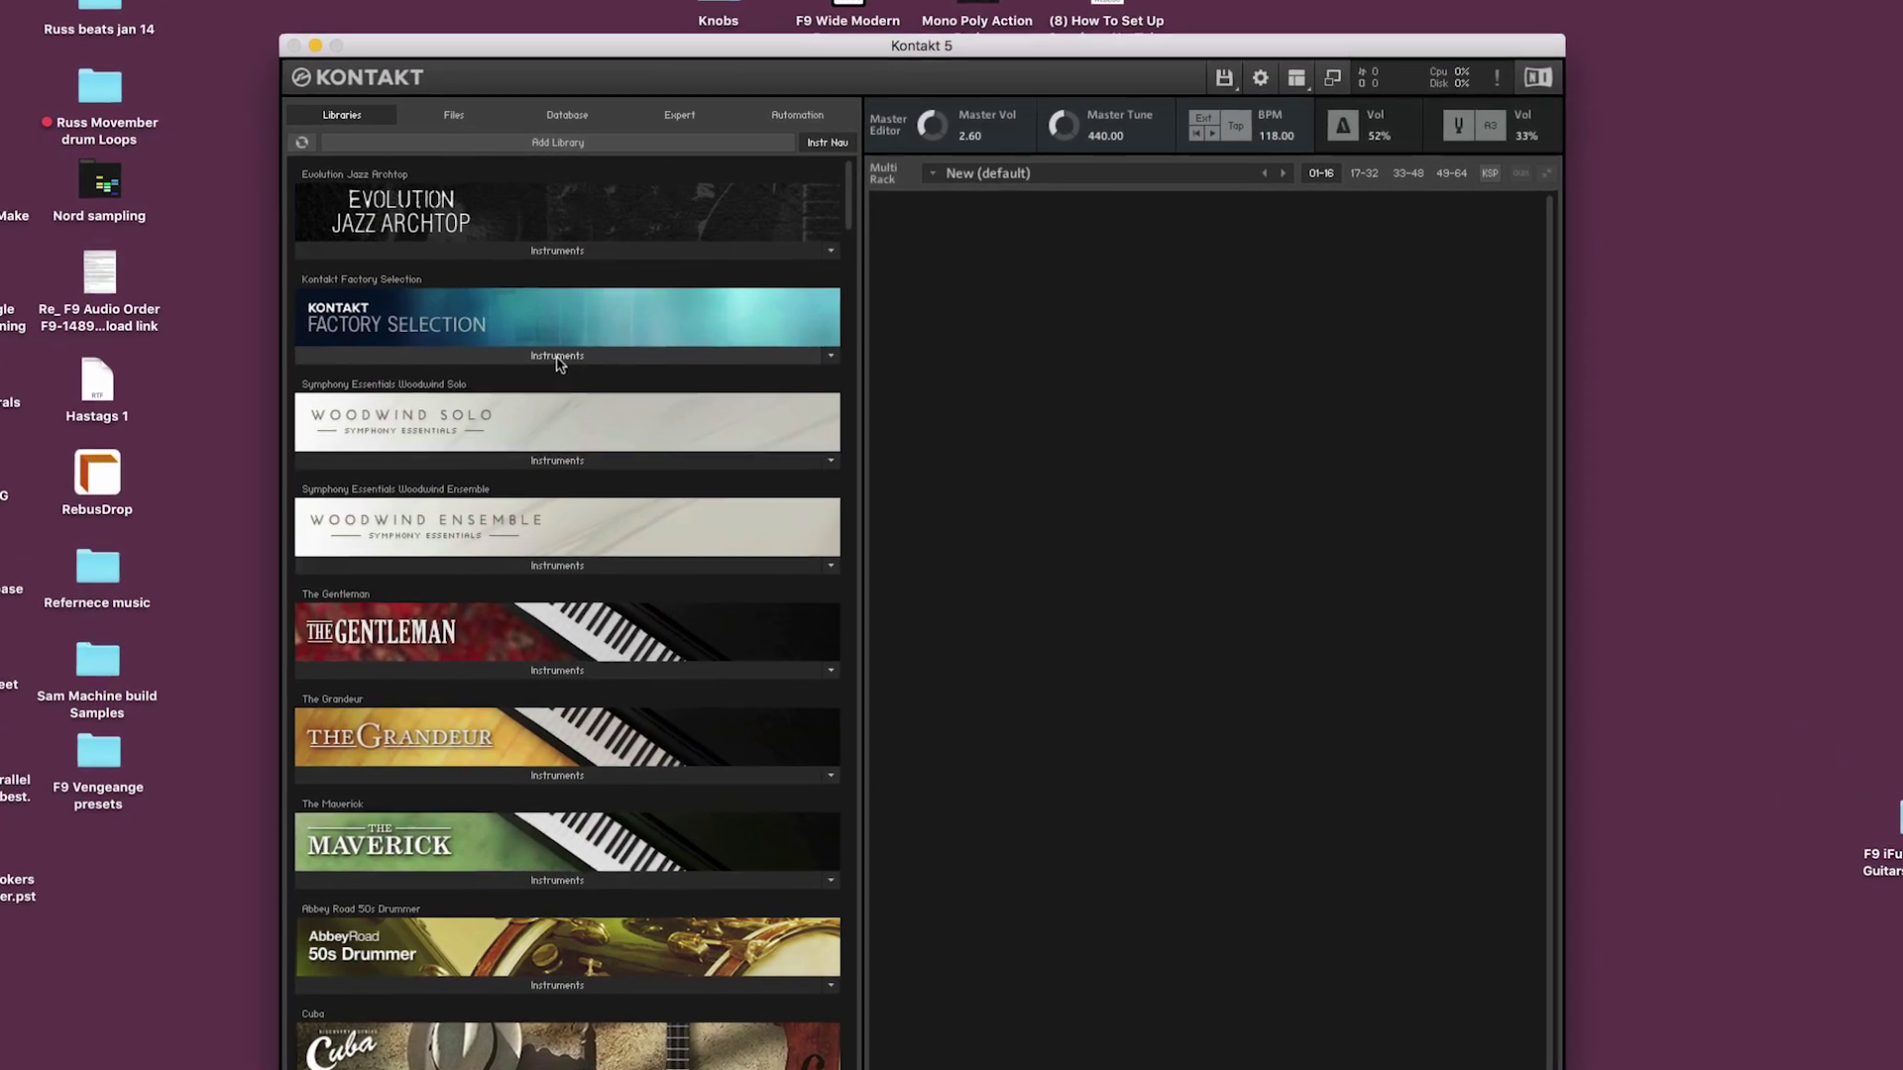
pyautogui.click(558, 357)
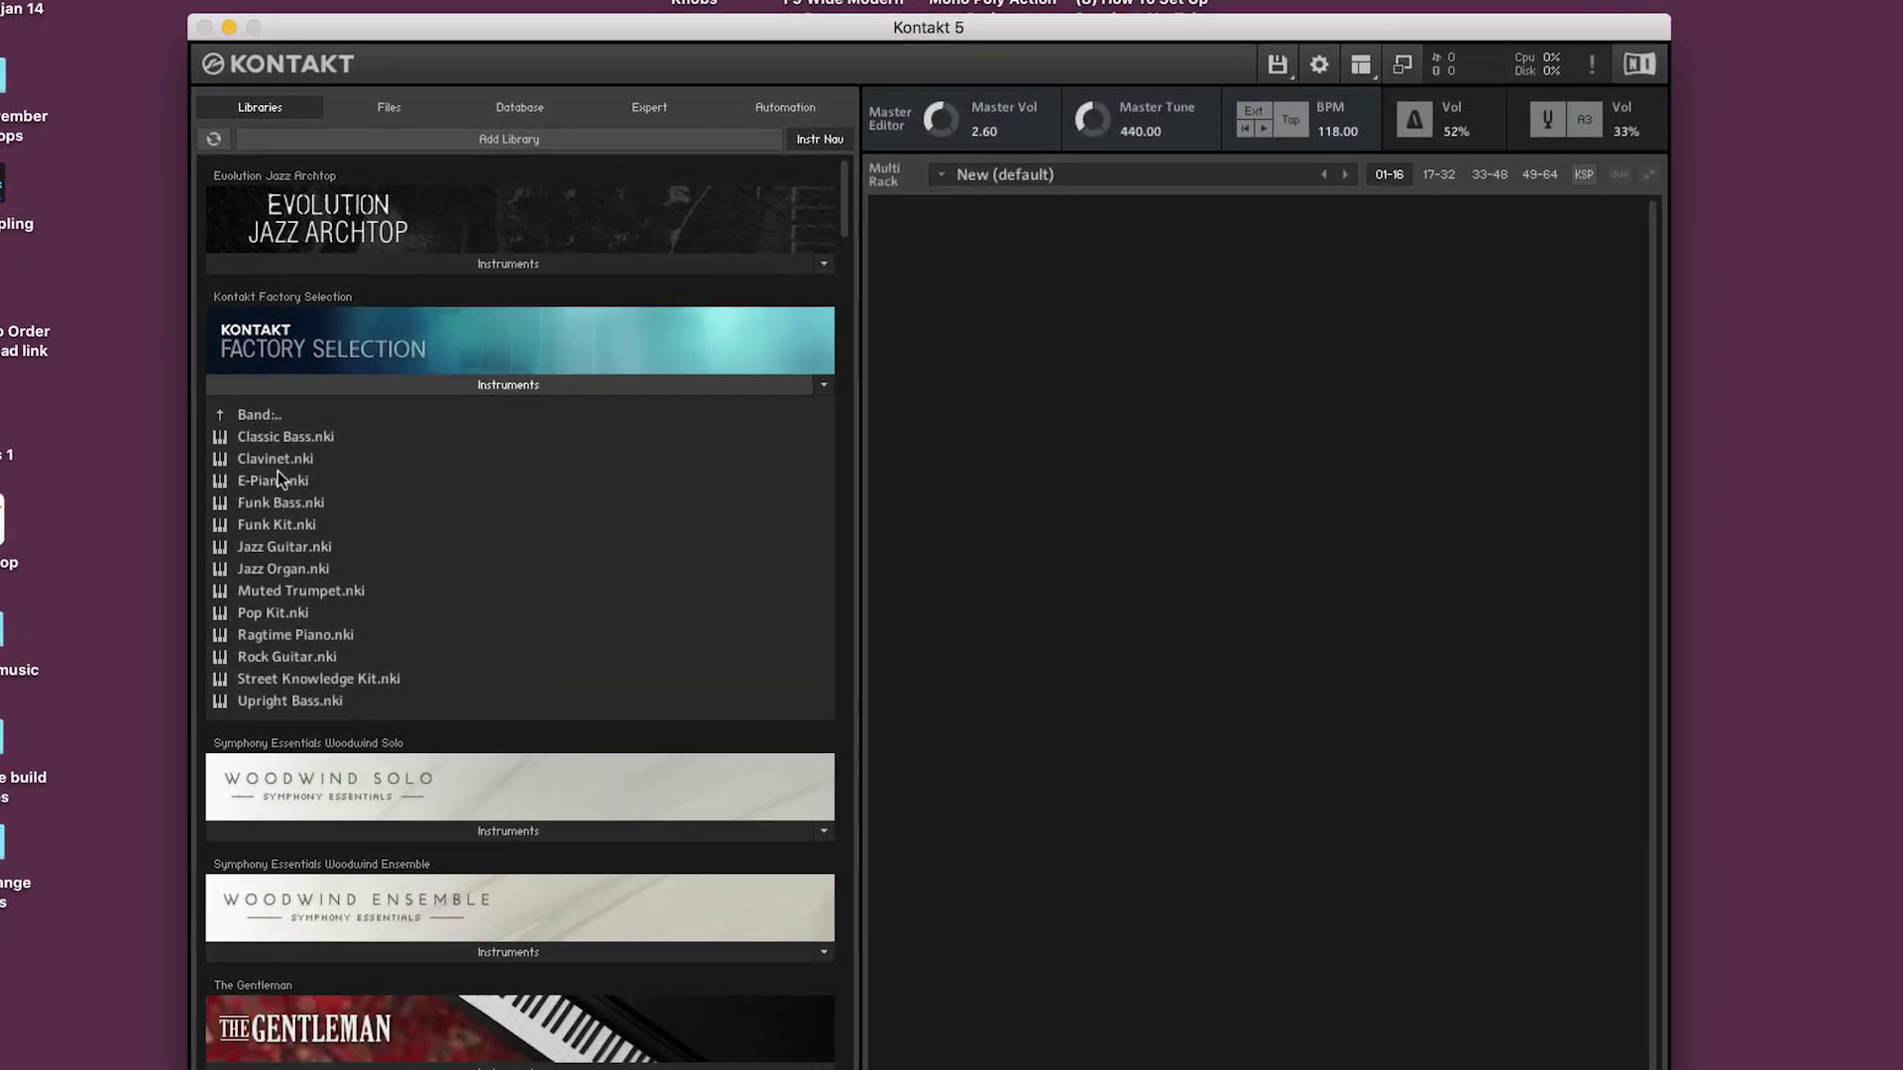
pyautogui.moveTo(271, 505); pyautogui.dragTo(1159, 347)
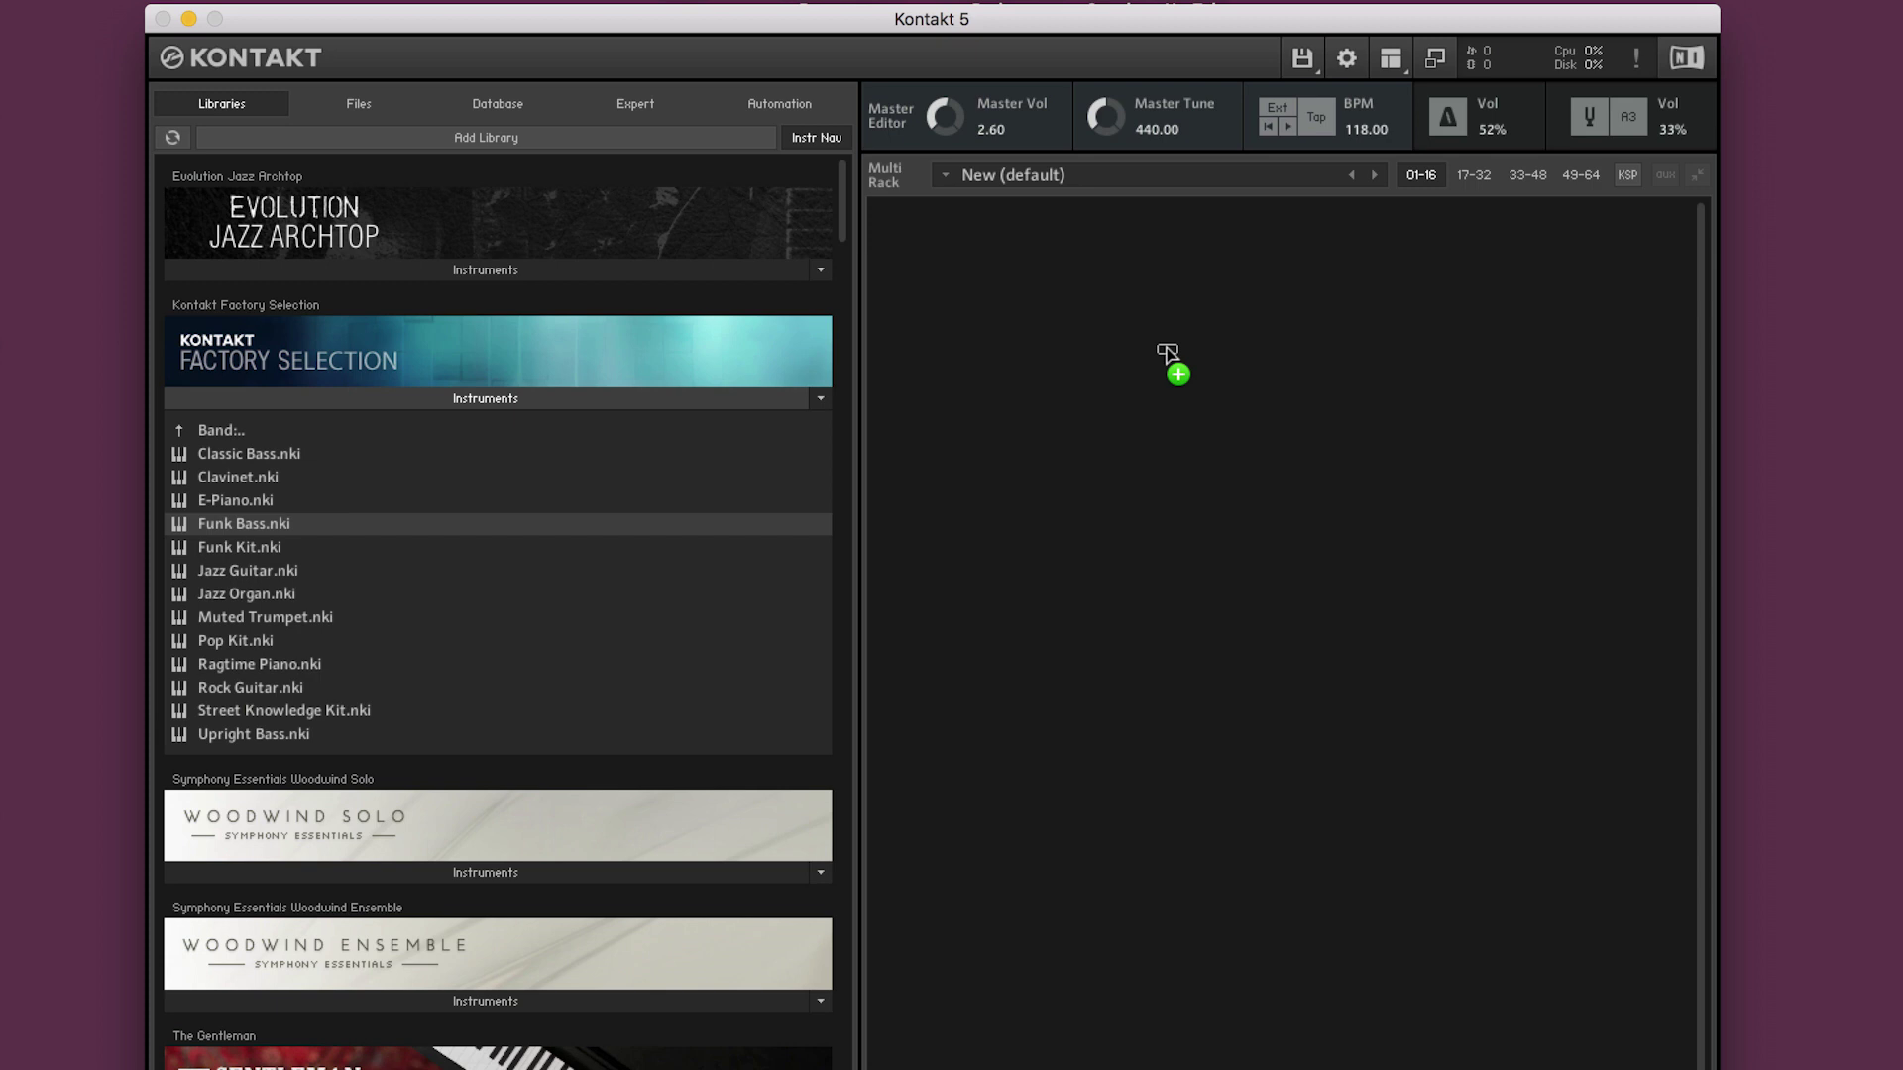
pyautogui.doubleClick(264, 608)
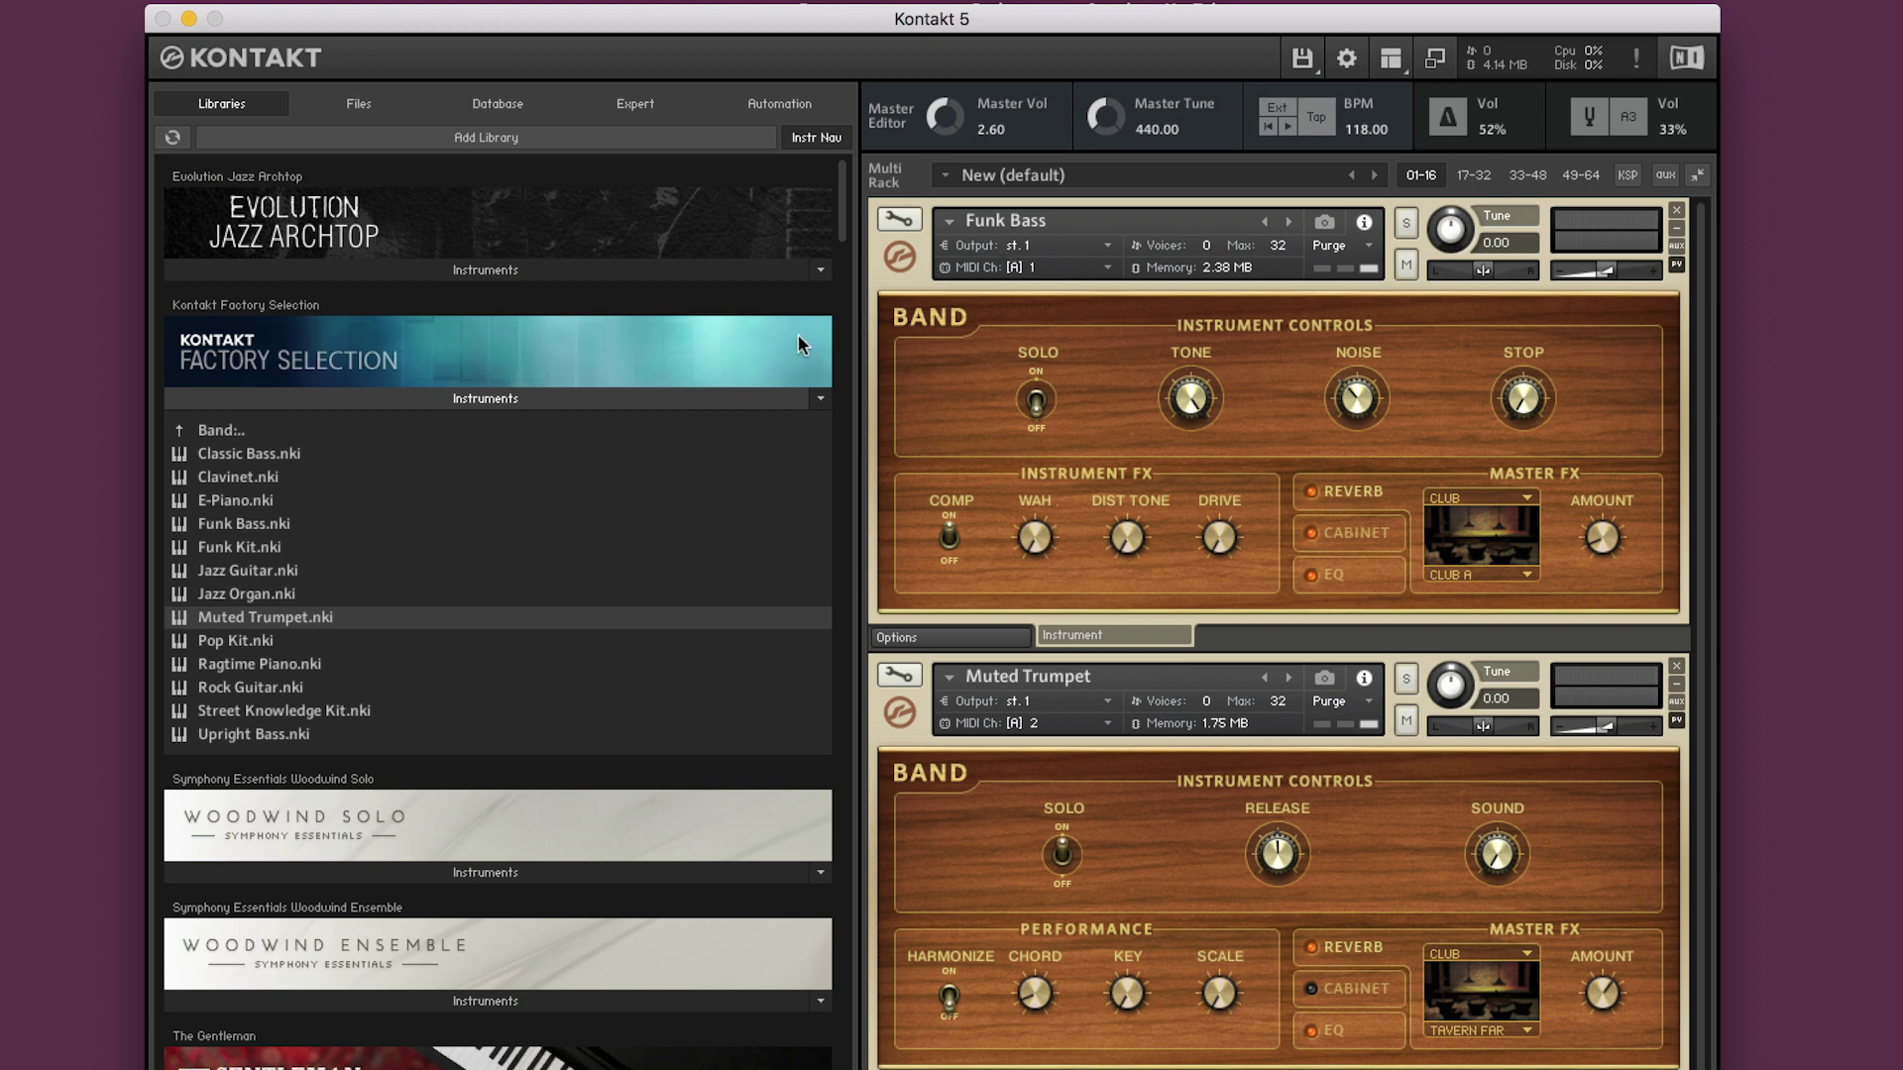
# - Remove the loaded instruments and show the Quick-Load browser from the View menu
pyautogui.click(1675, 212)
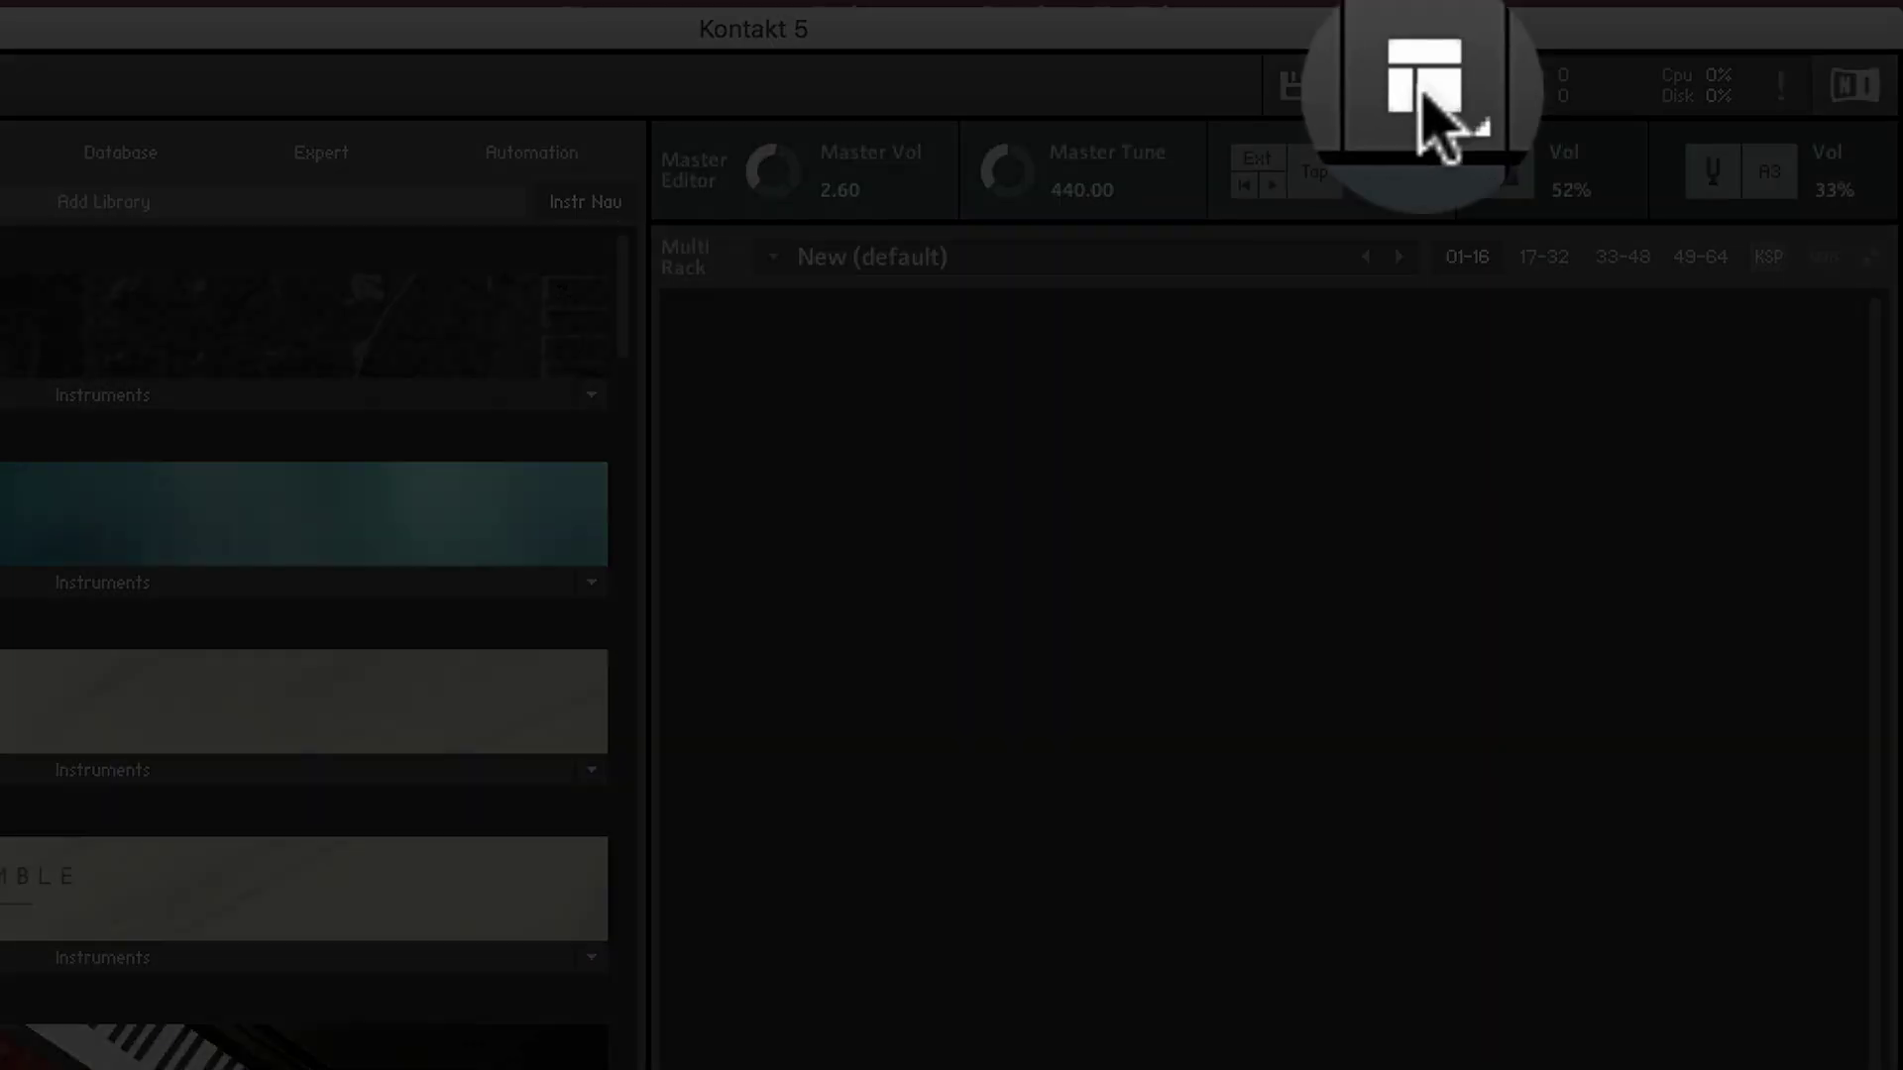
pyautogui.click(1421, 89)
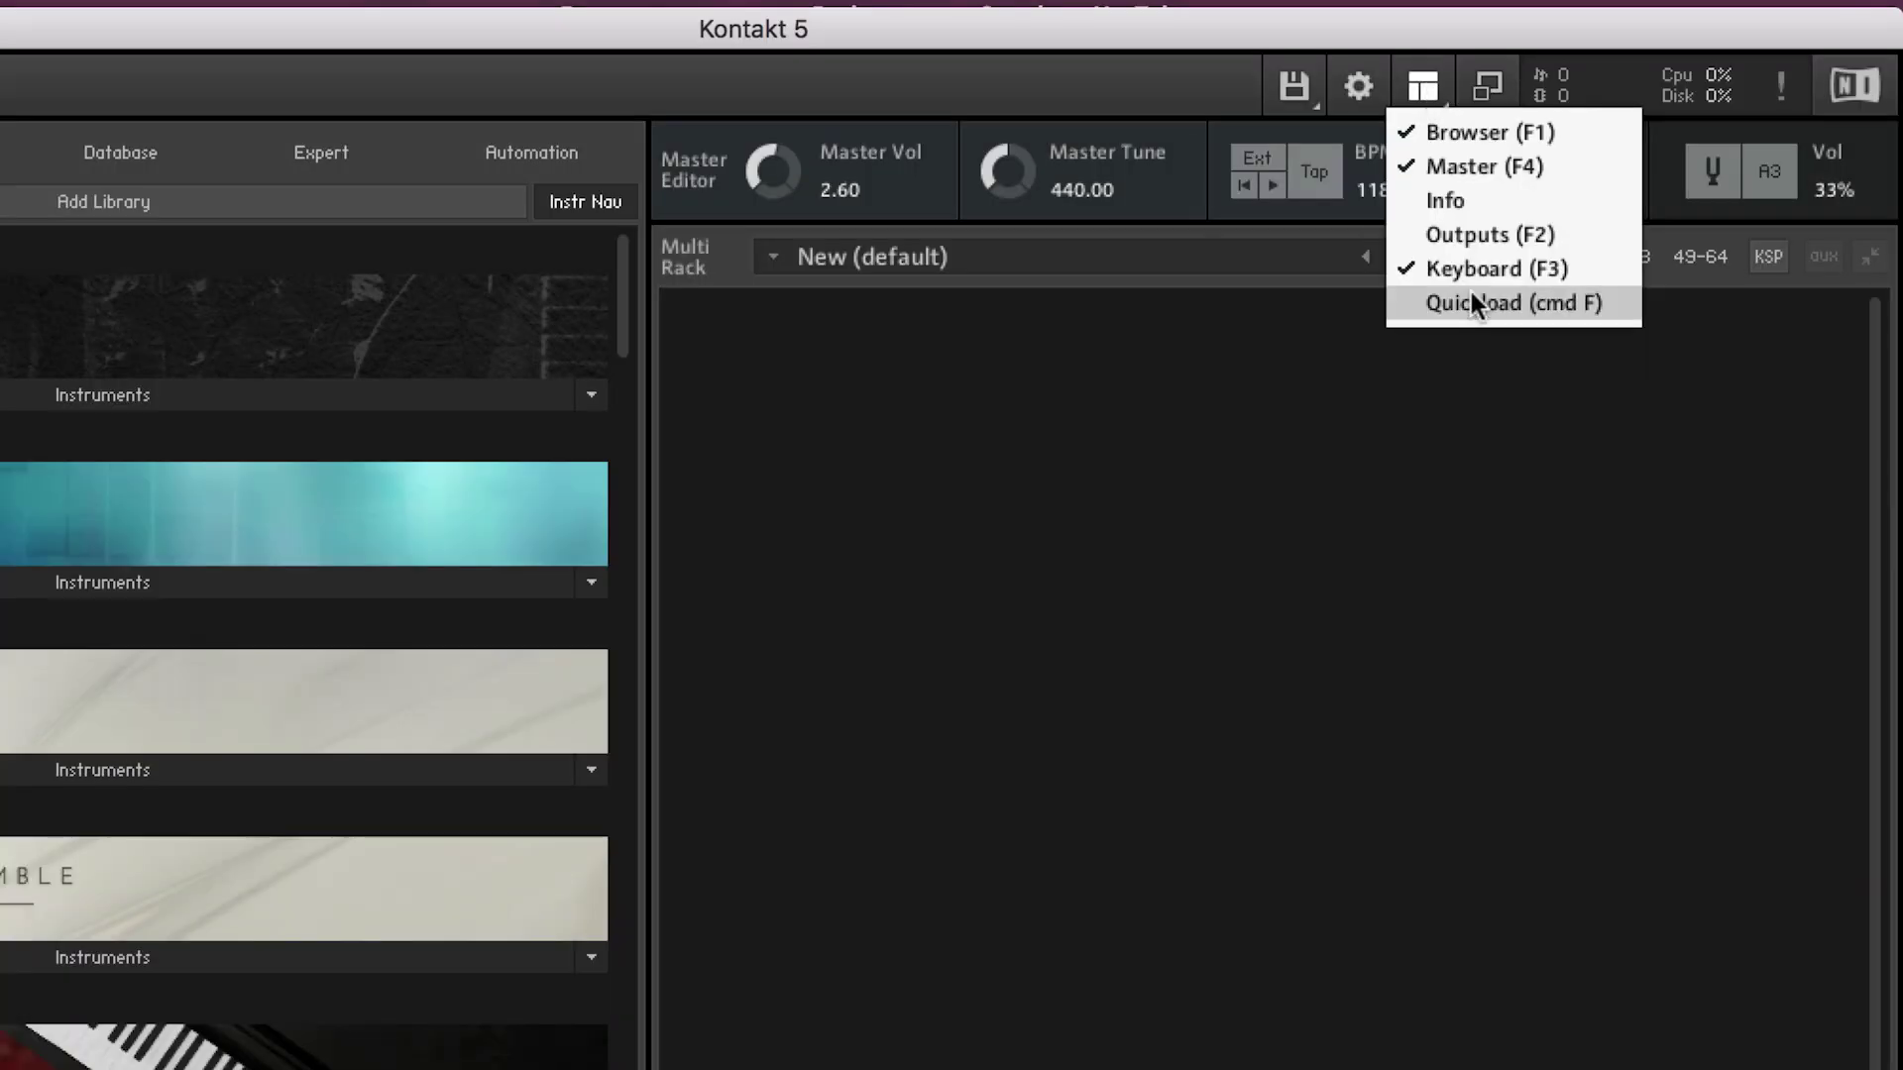
pyautogui.click(1580, 305)
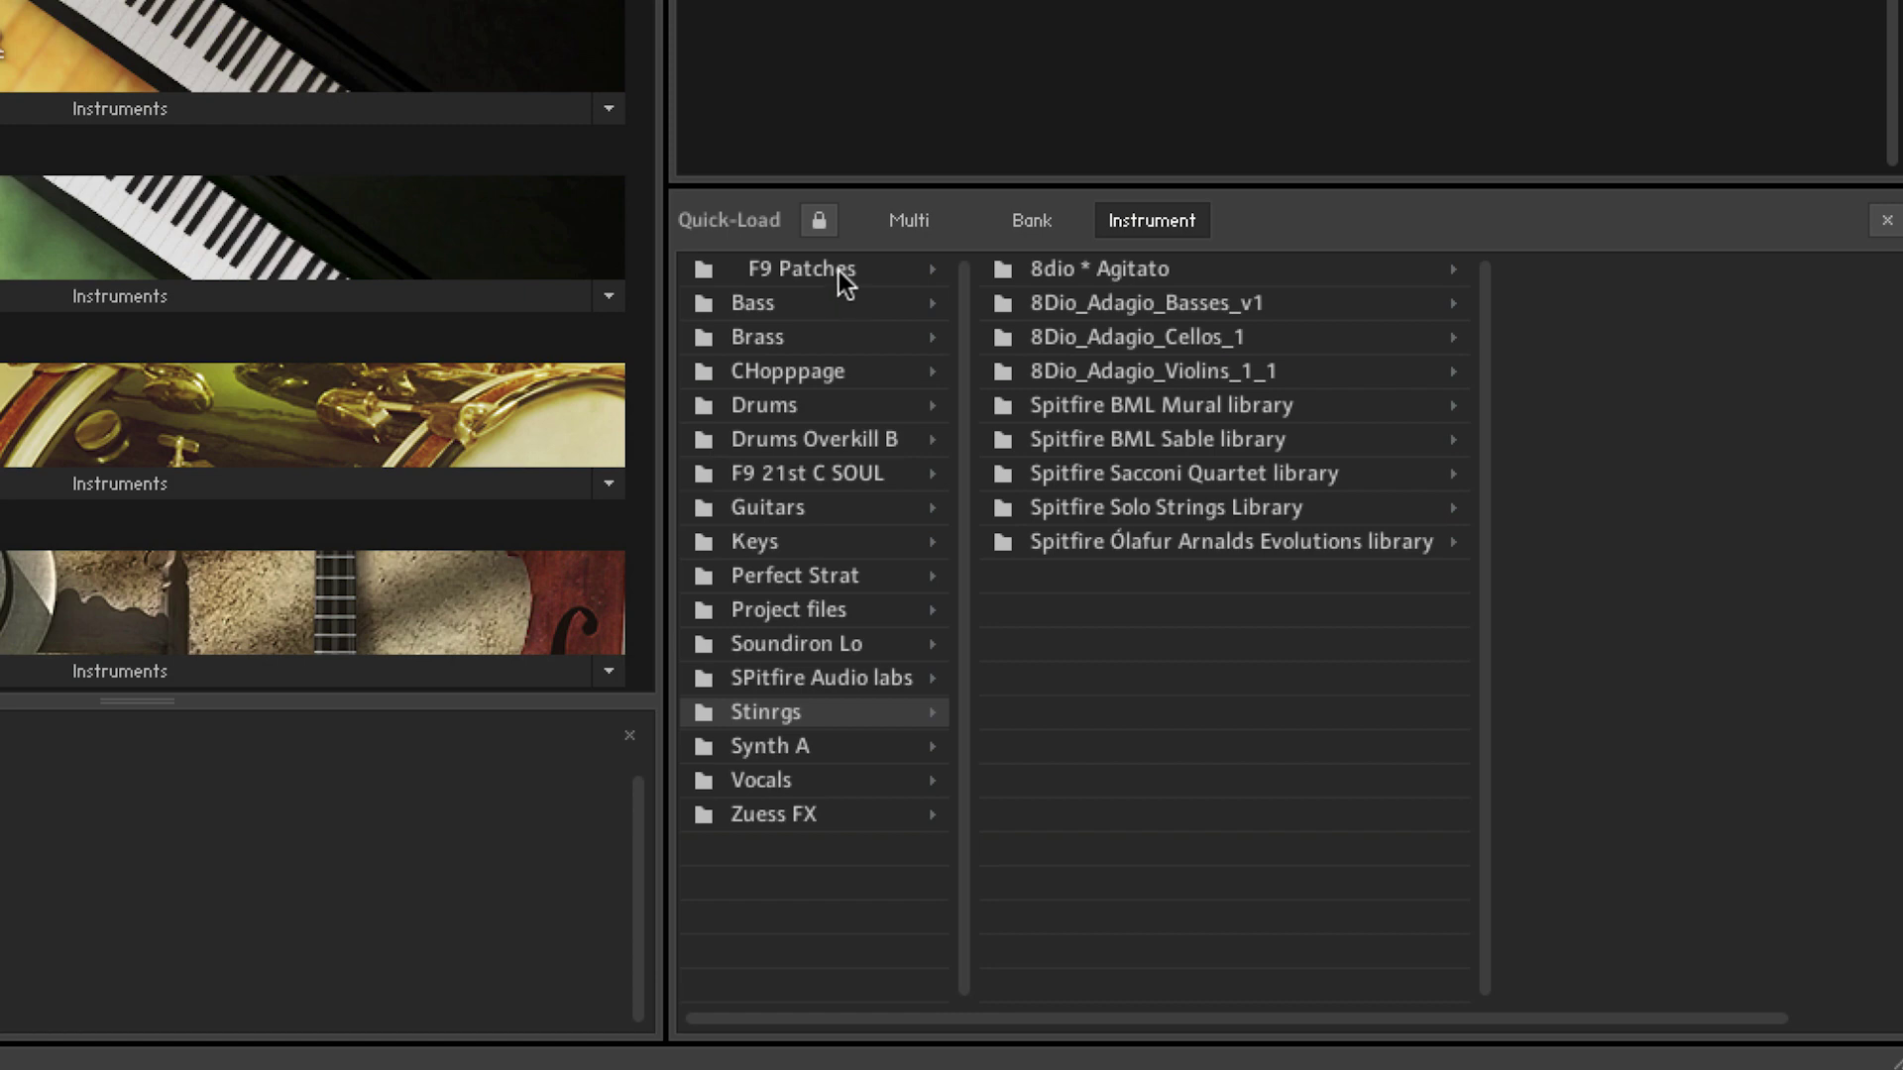
# - Step through the Zuess FX, Vocals, Synth A and Stinrgs folders, ending in SPitfire Audio labs
pyautogui.click(764, 815)
pyautogui.click(753, 780)
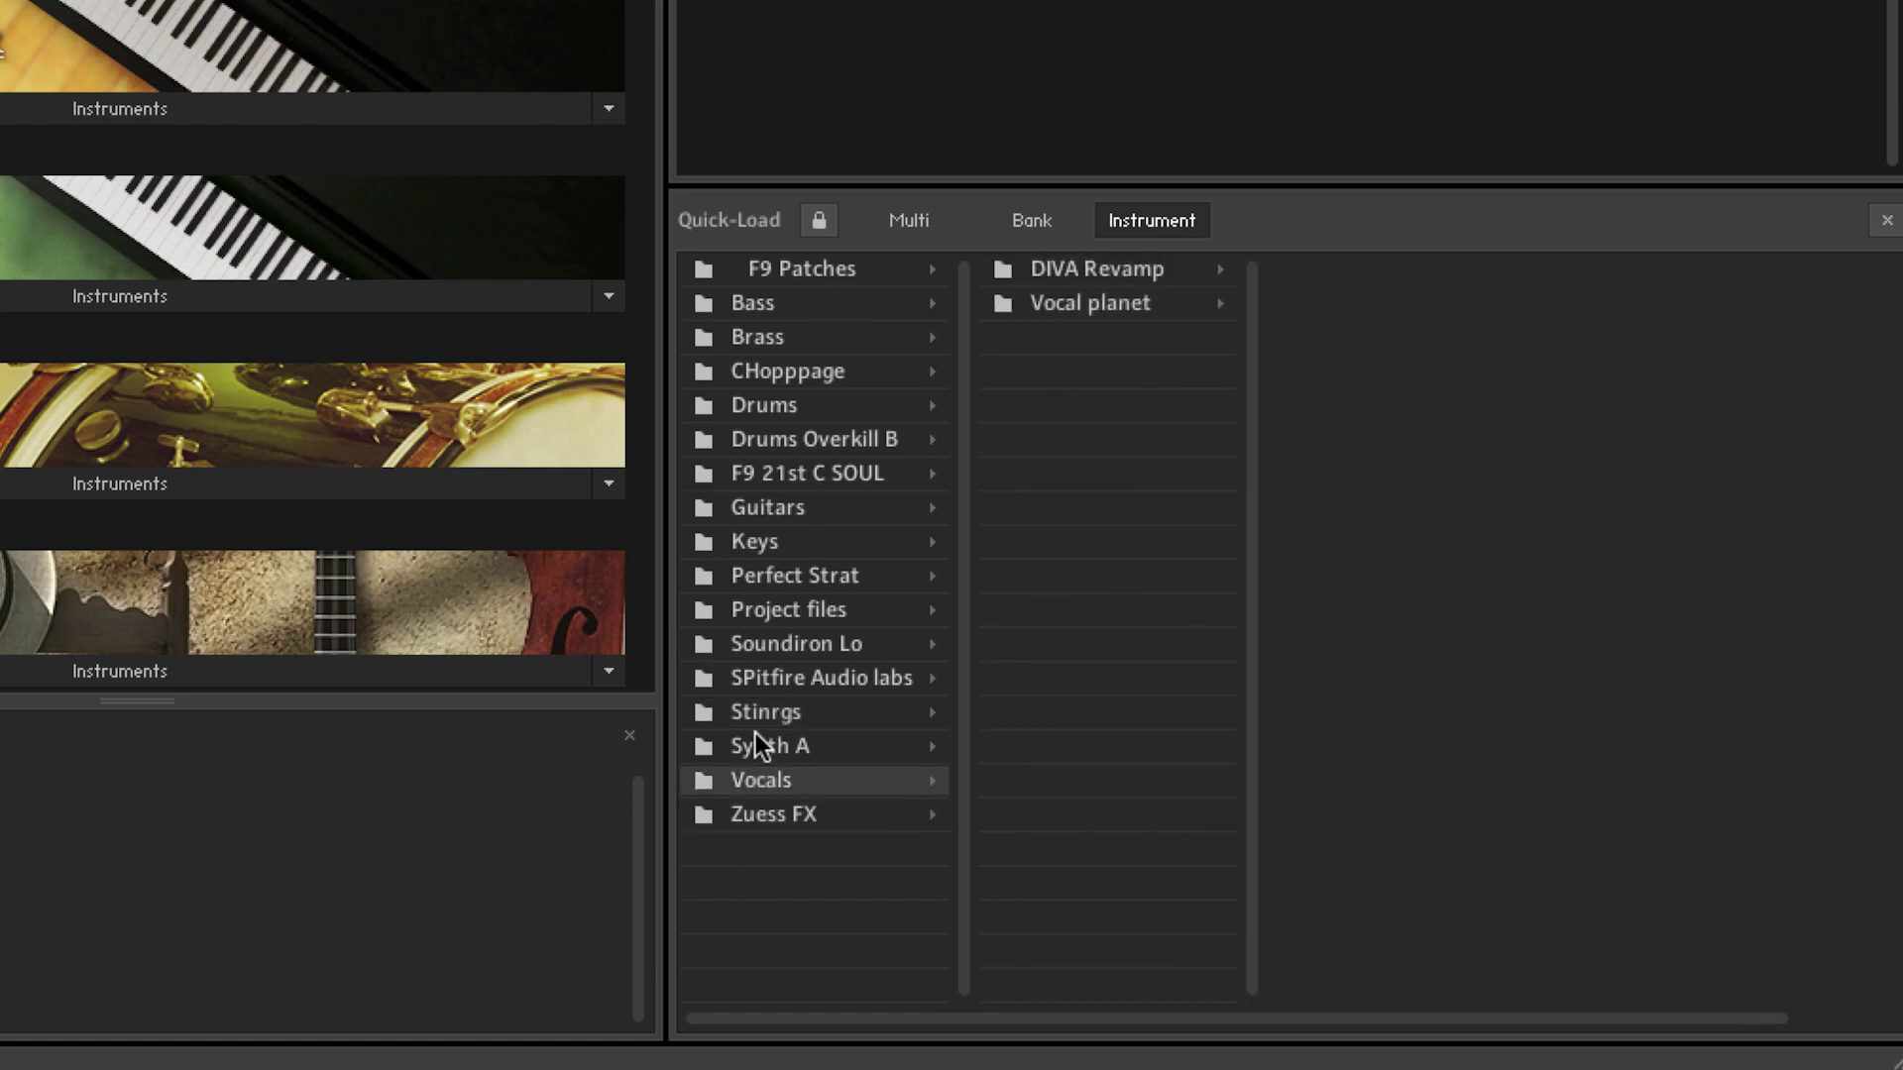
pyautogui.click(758, 745)
pyautogui.click(773, 712)
pyautogui.click(797, 678)
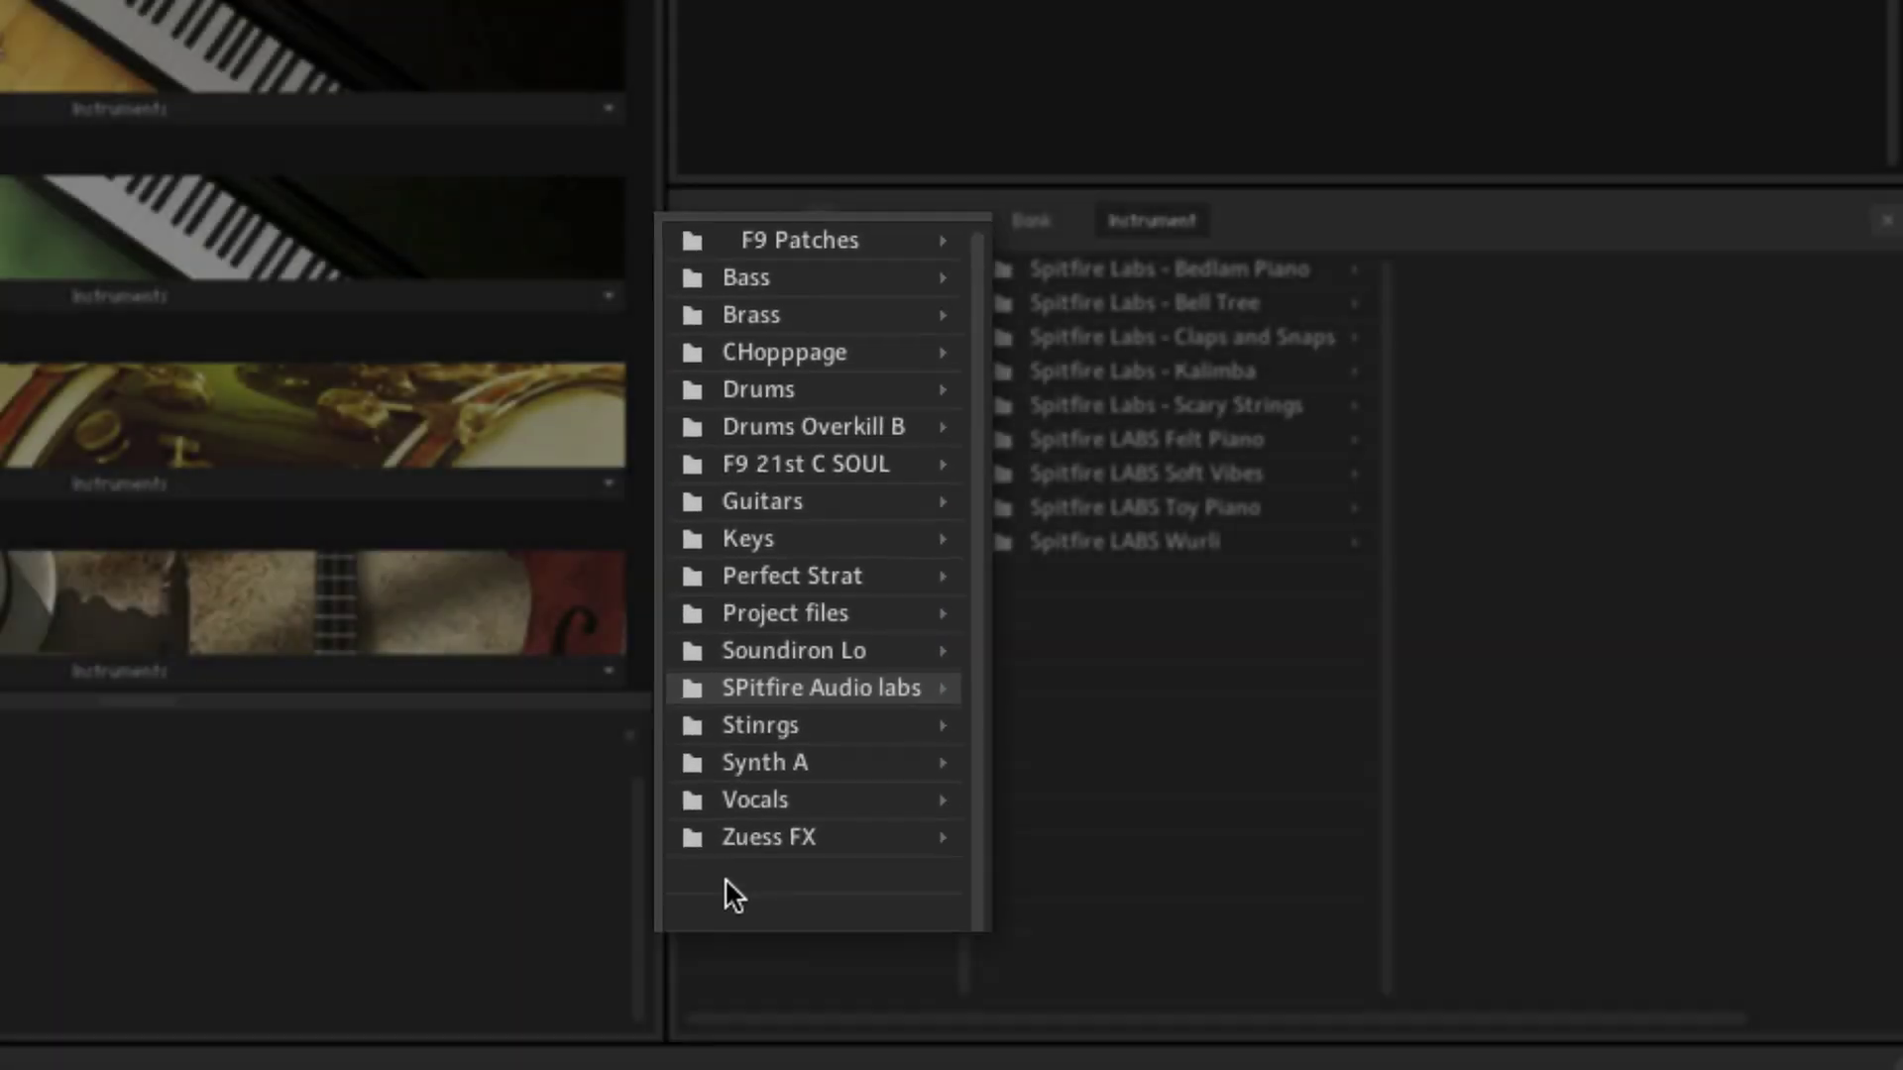
# - Add a new folder named 'Percussion' from the folder list's right-click menu
pyautogui.rightClick(735, 858)
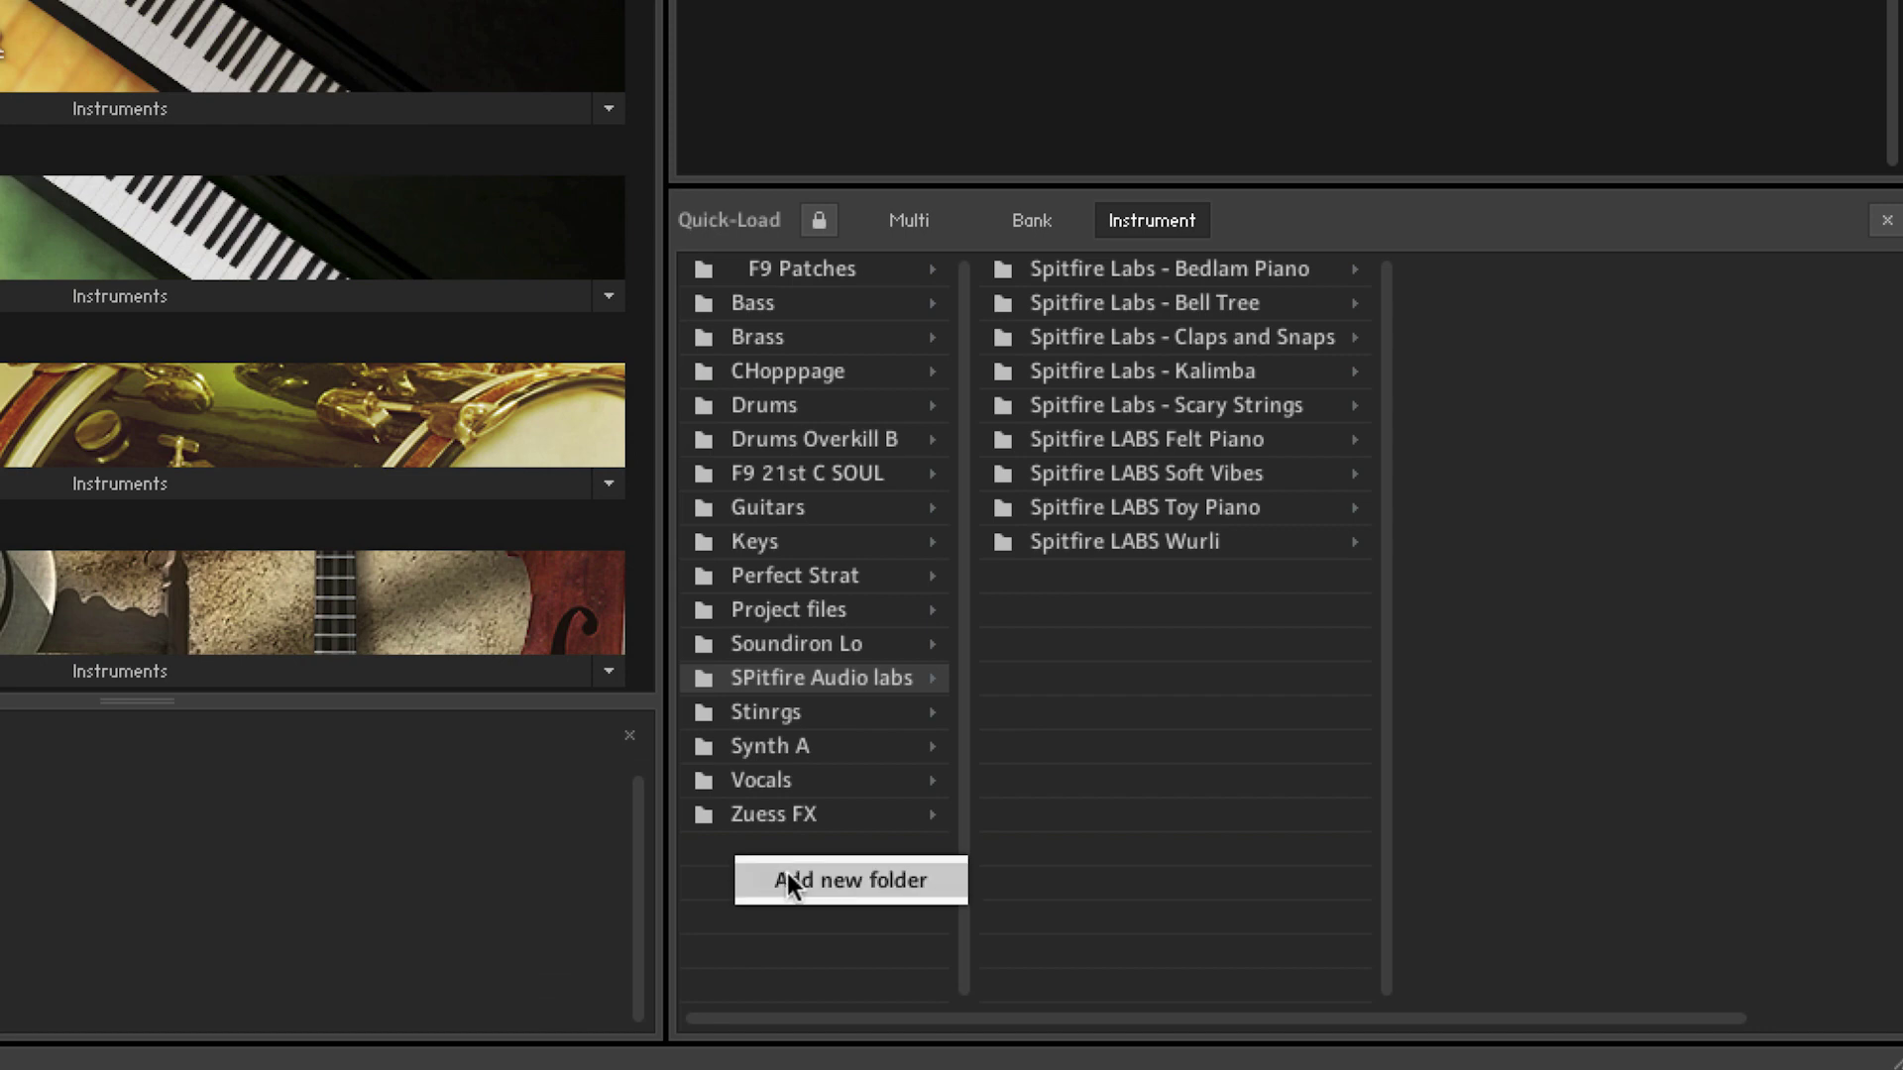
pyautogui.click(788, 878)
pyautogui.write('Pe')
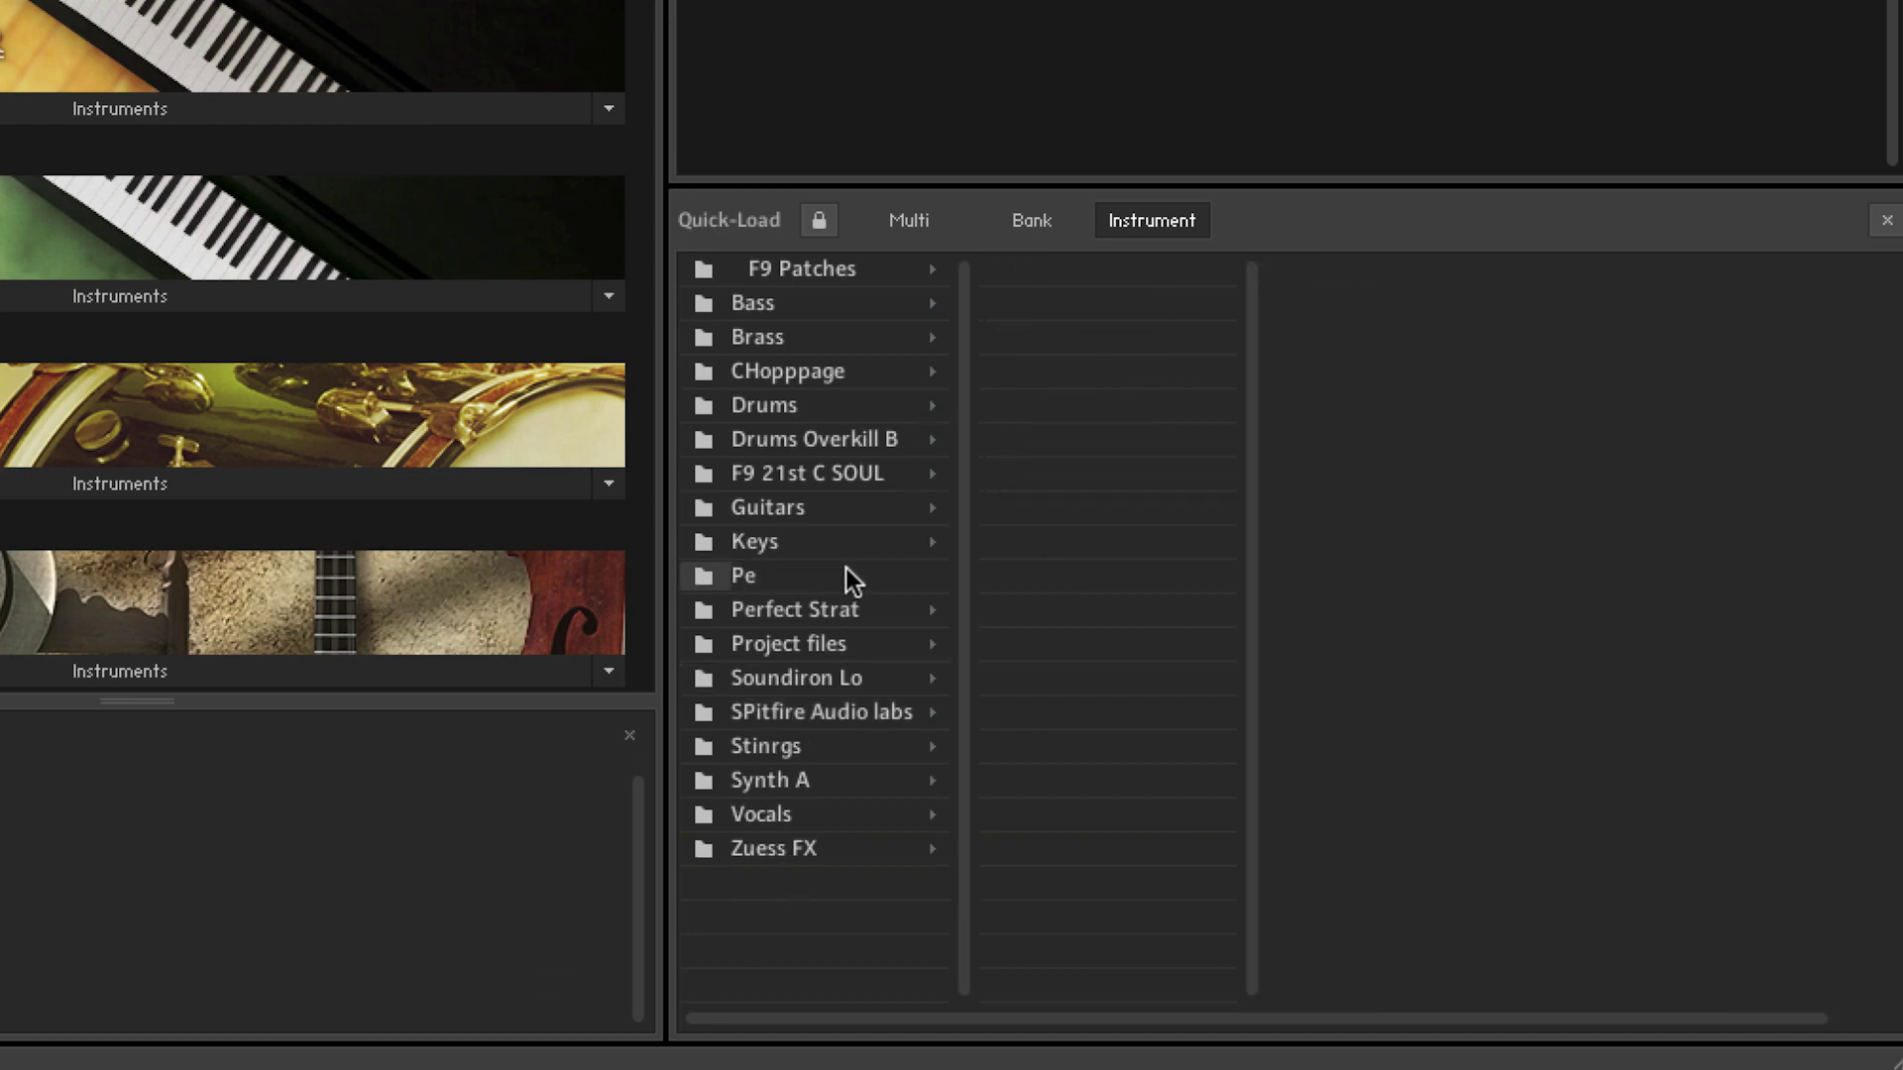
pyautogui.write('rcussion')
pyautogui.press('Return')
# - Browse the Brass, SPitfire Audio labs and Drums Overkill B folders, then list the Zuess FX instruments
pyautogui.moveTo(777, 449)
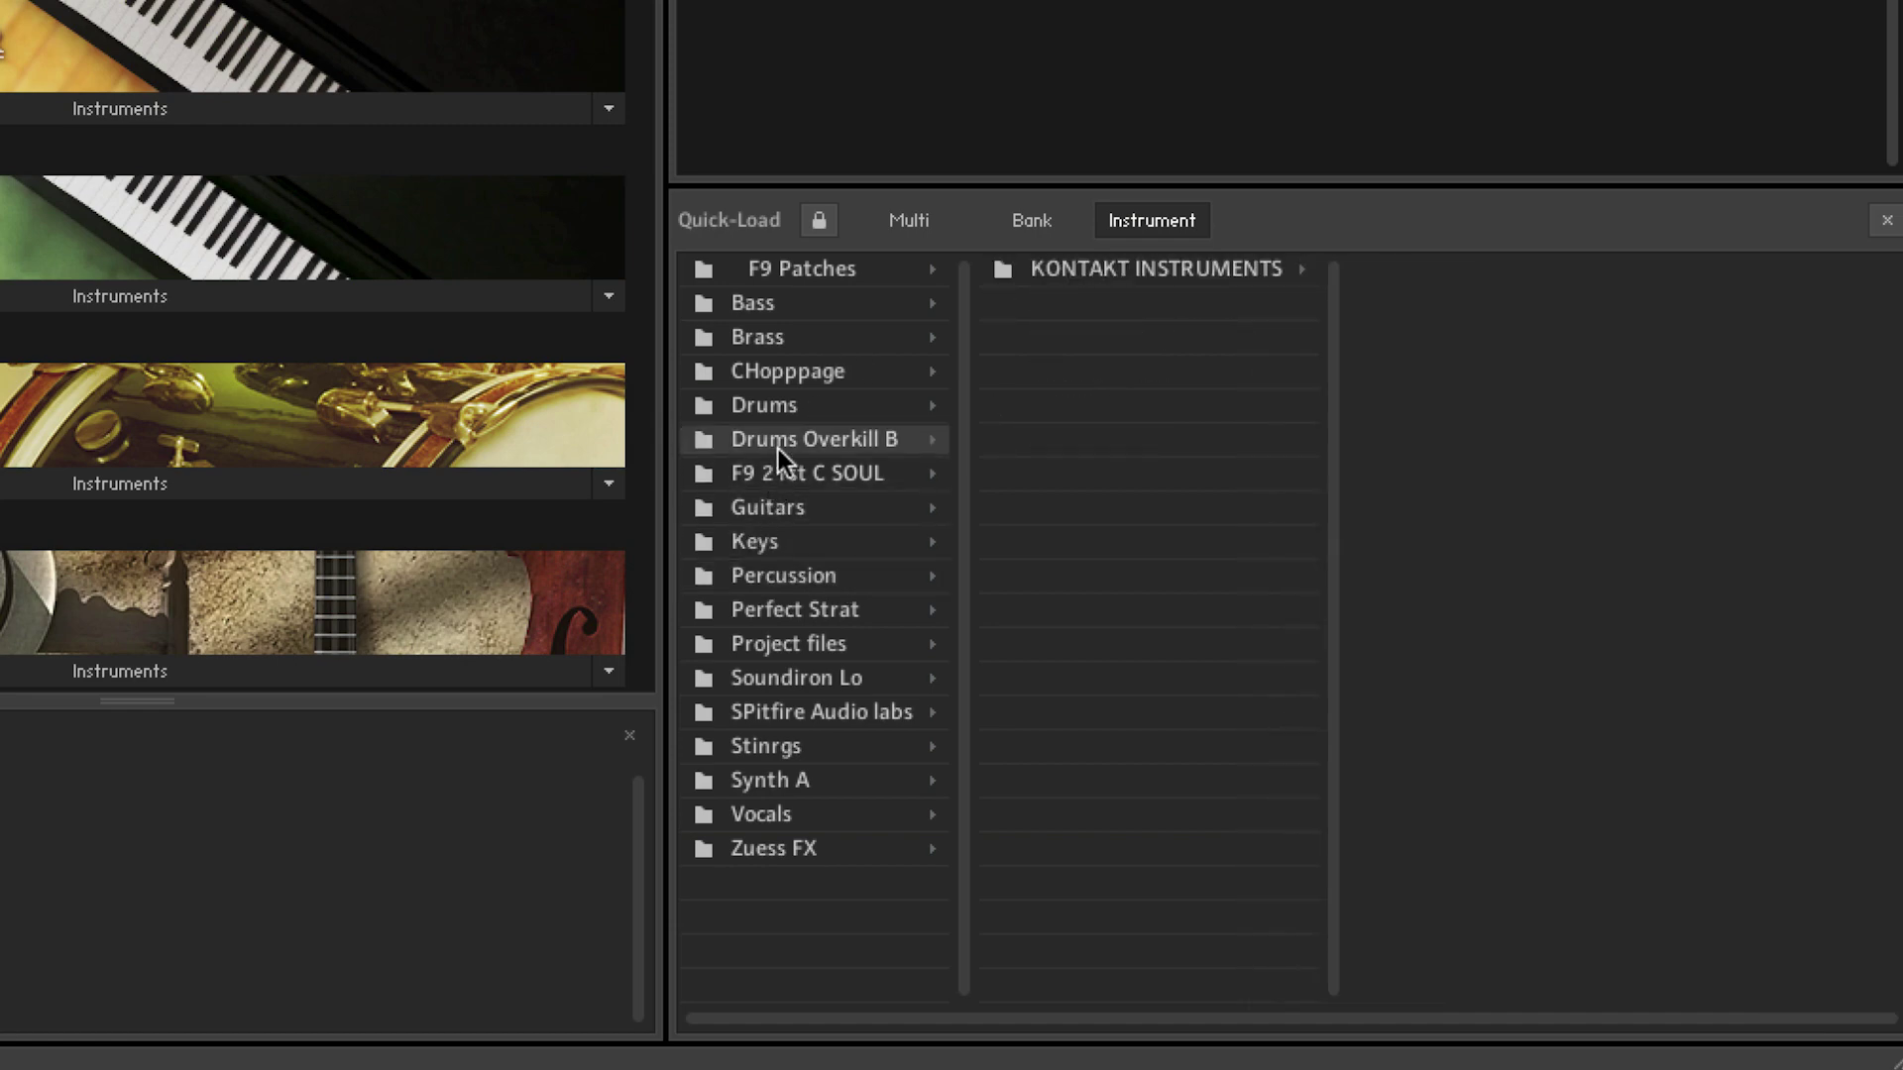
pyautogui.click(763, 337)
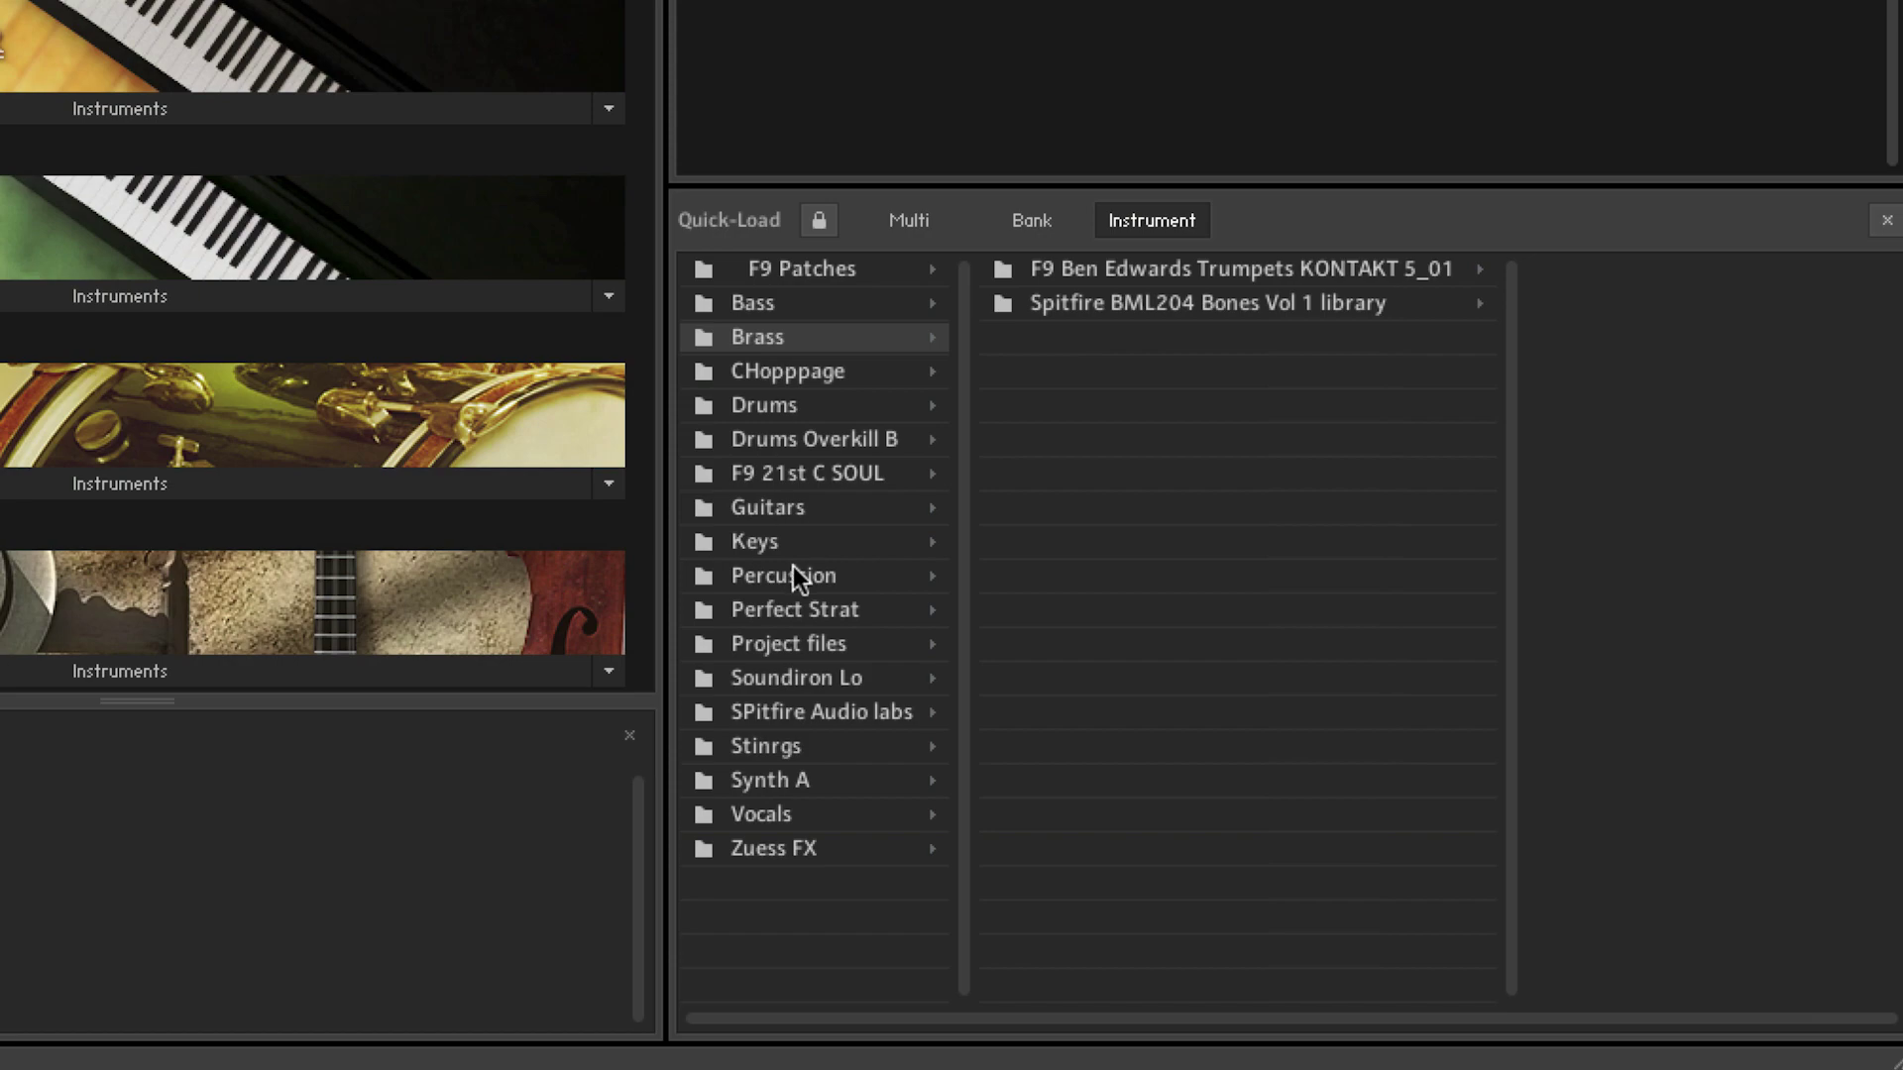
pyautogui.click(796, 711)
pyautogui.click(798, 436)
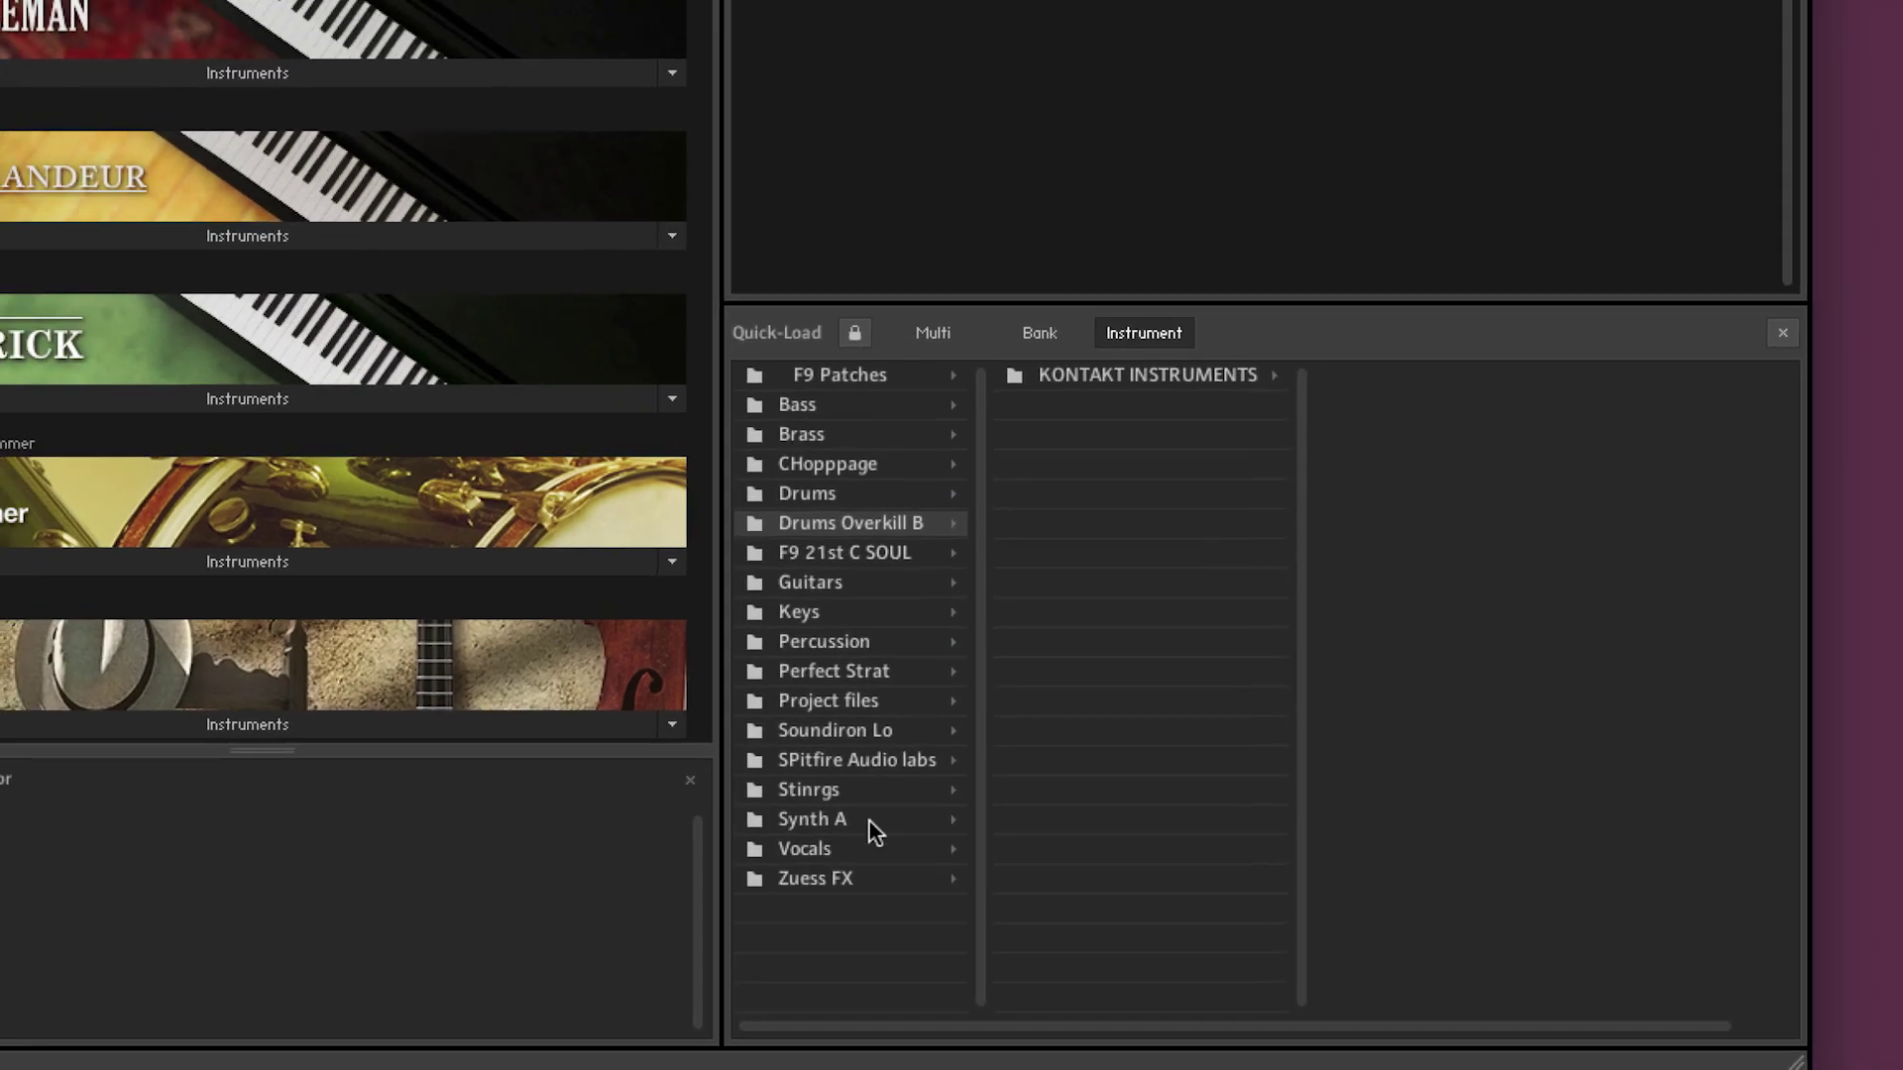
pyautogui.click(803, 850)
# - Load F9 Zuess Organic Melodic Key A, Percussive A, Reversals Key A and Short 1 into the rack
pyautogui.moveTo(1259, 551); pyautogui.dragTo(1239, 10)
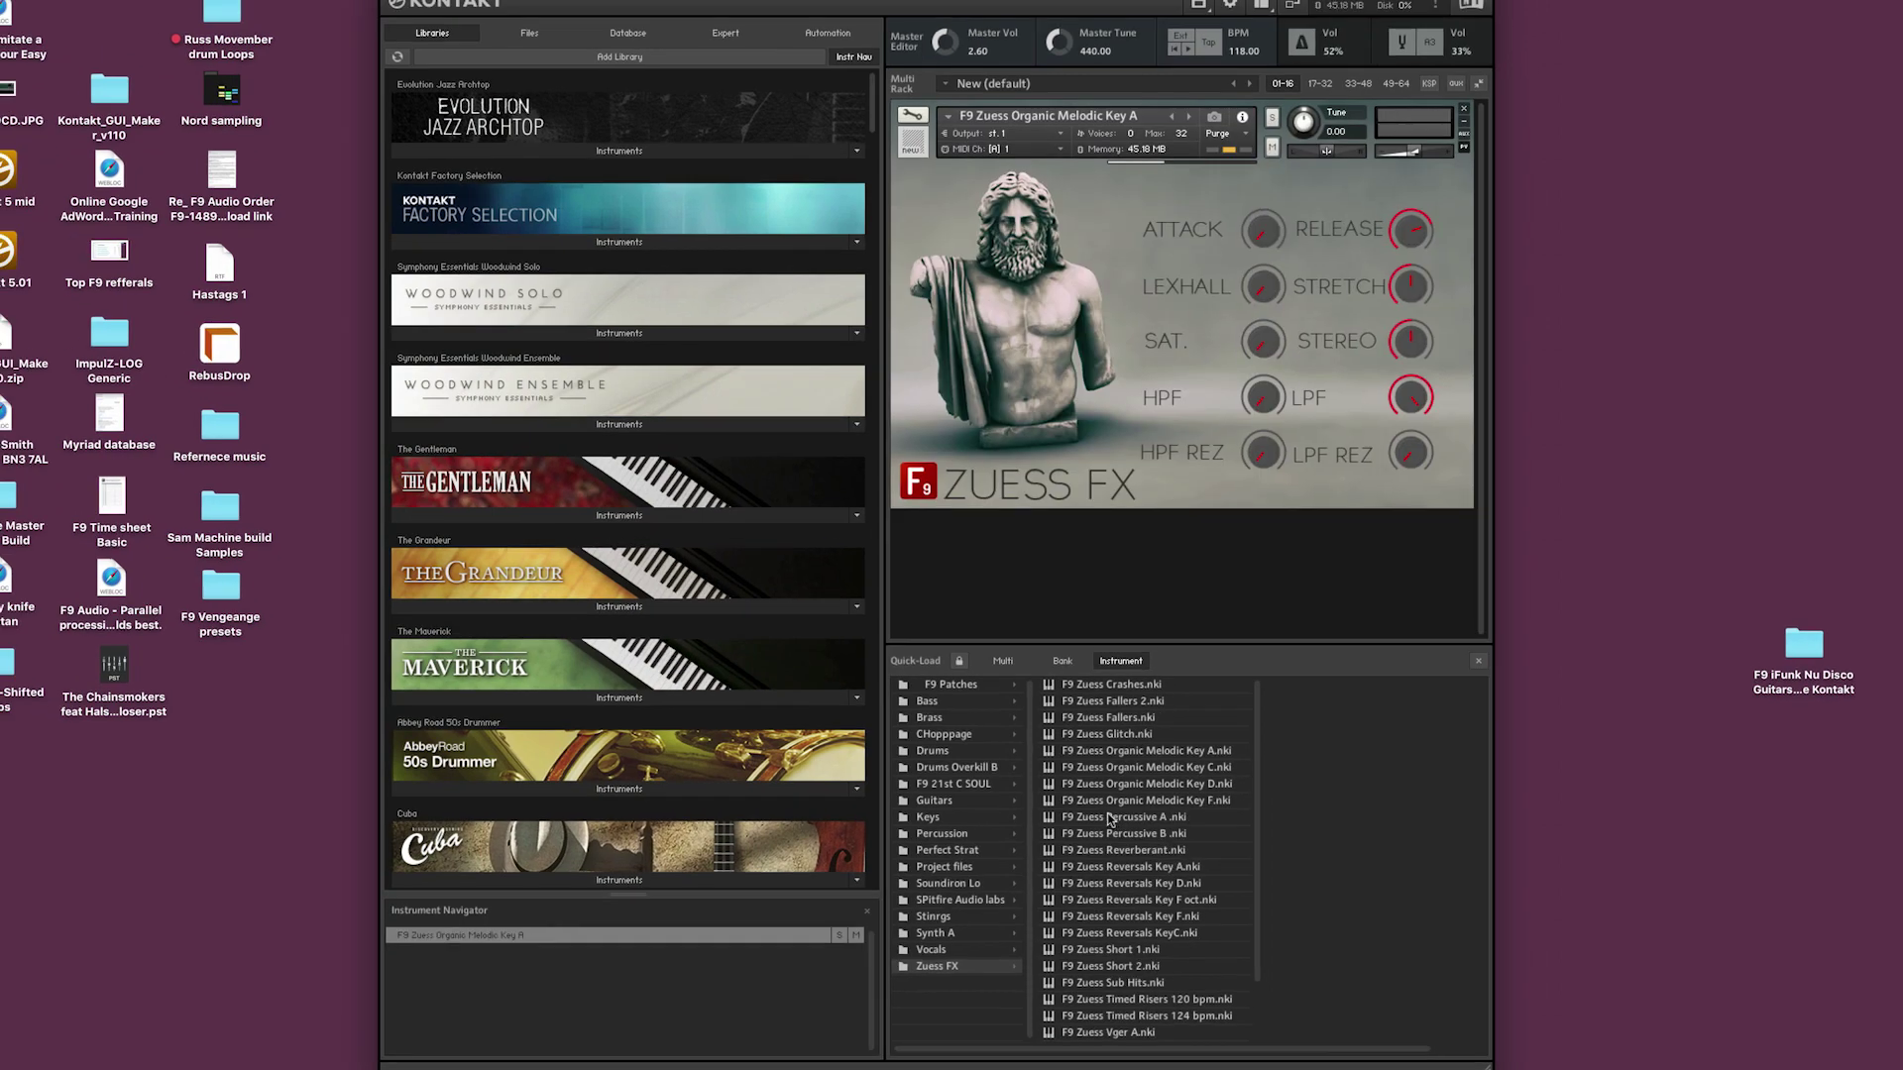
pyautogui.doubleClick(1111, 819)
pyautogui.doubleClick(1127, 866)
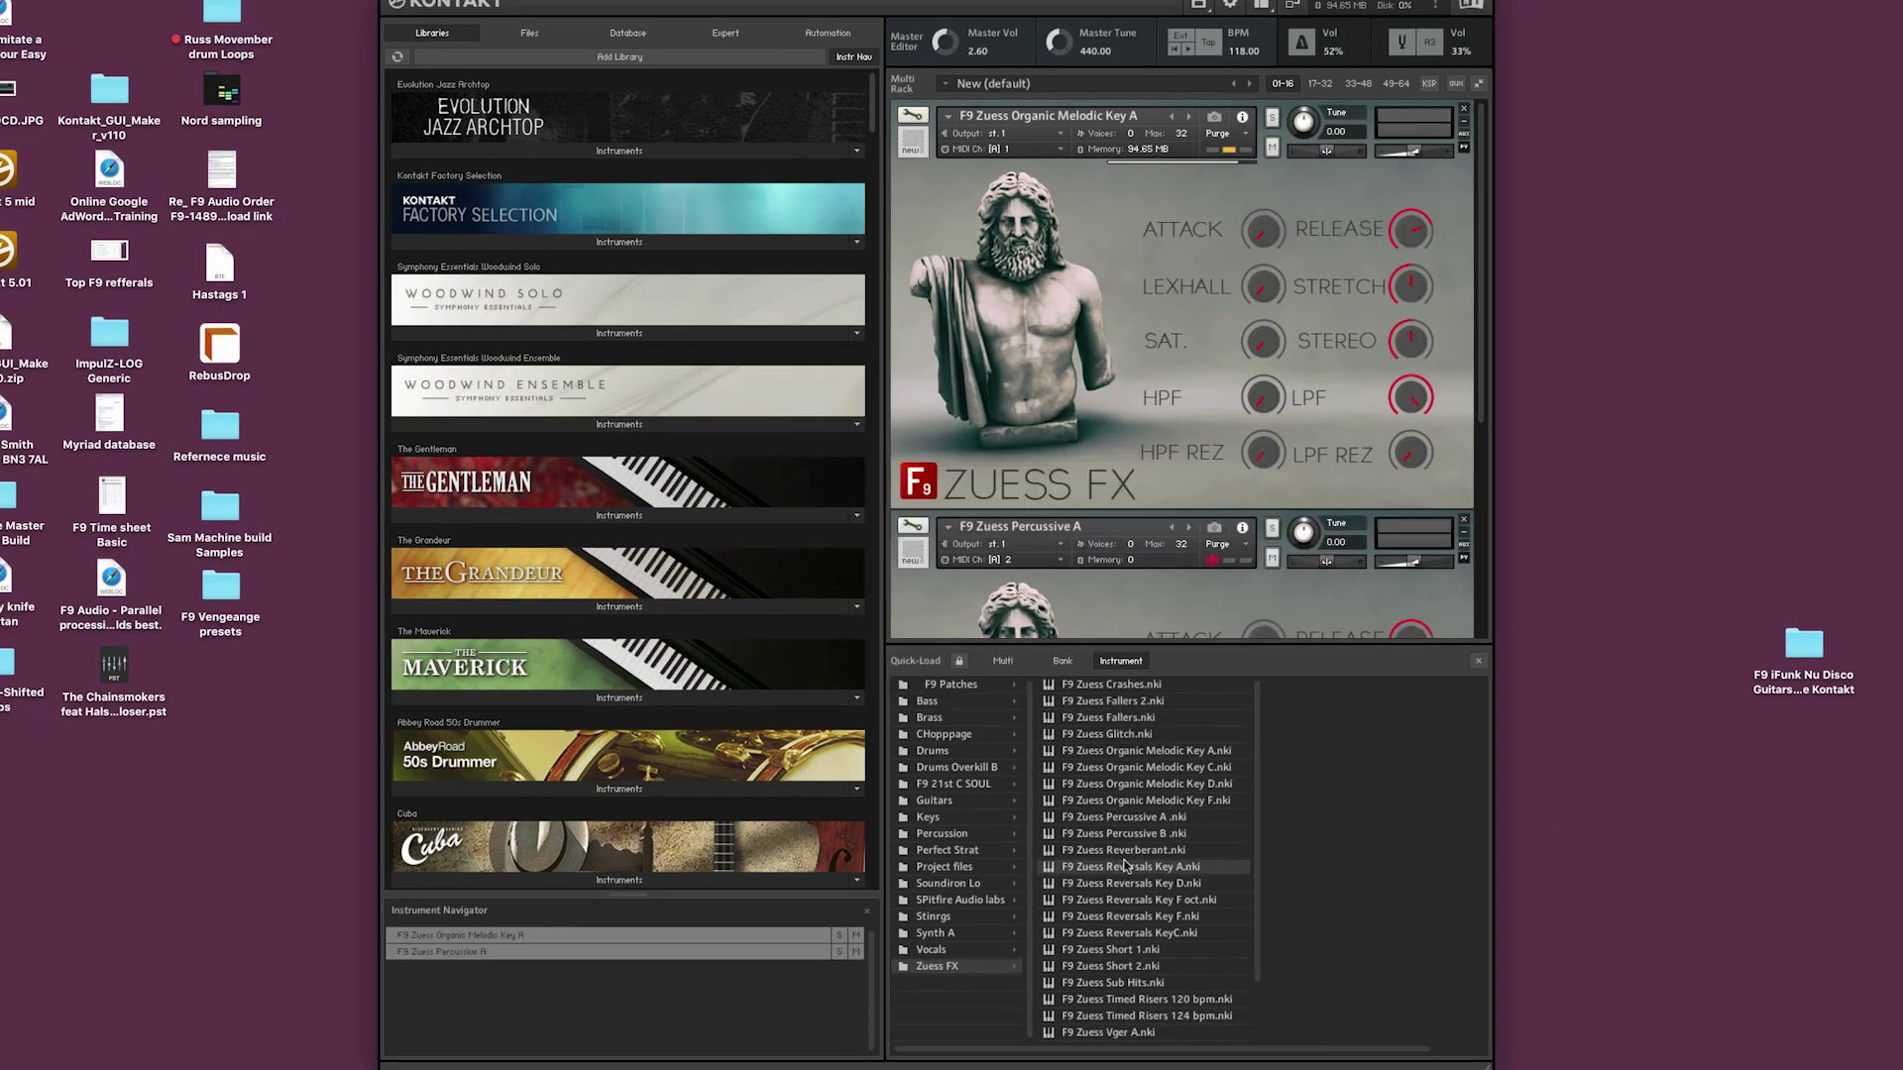
pyautogui.doubleClick(1165, 948)
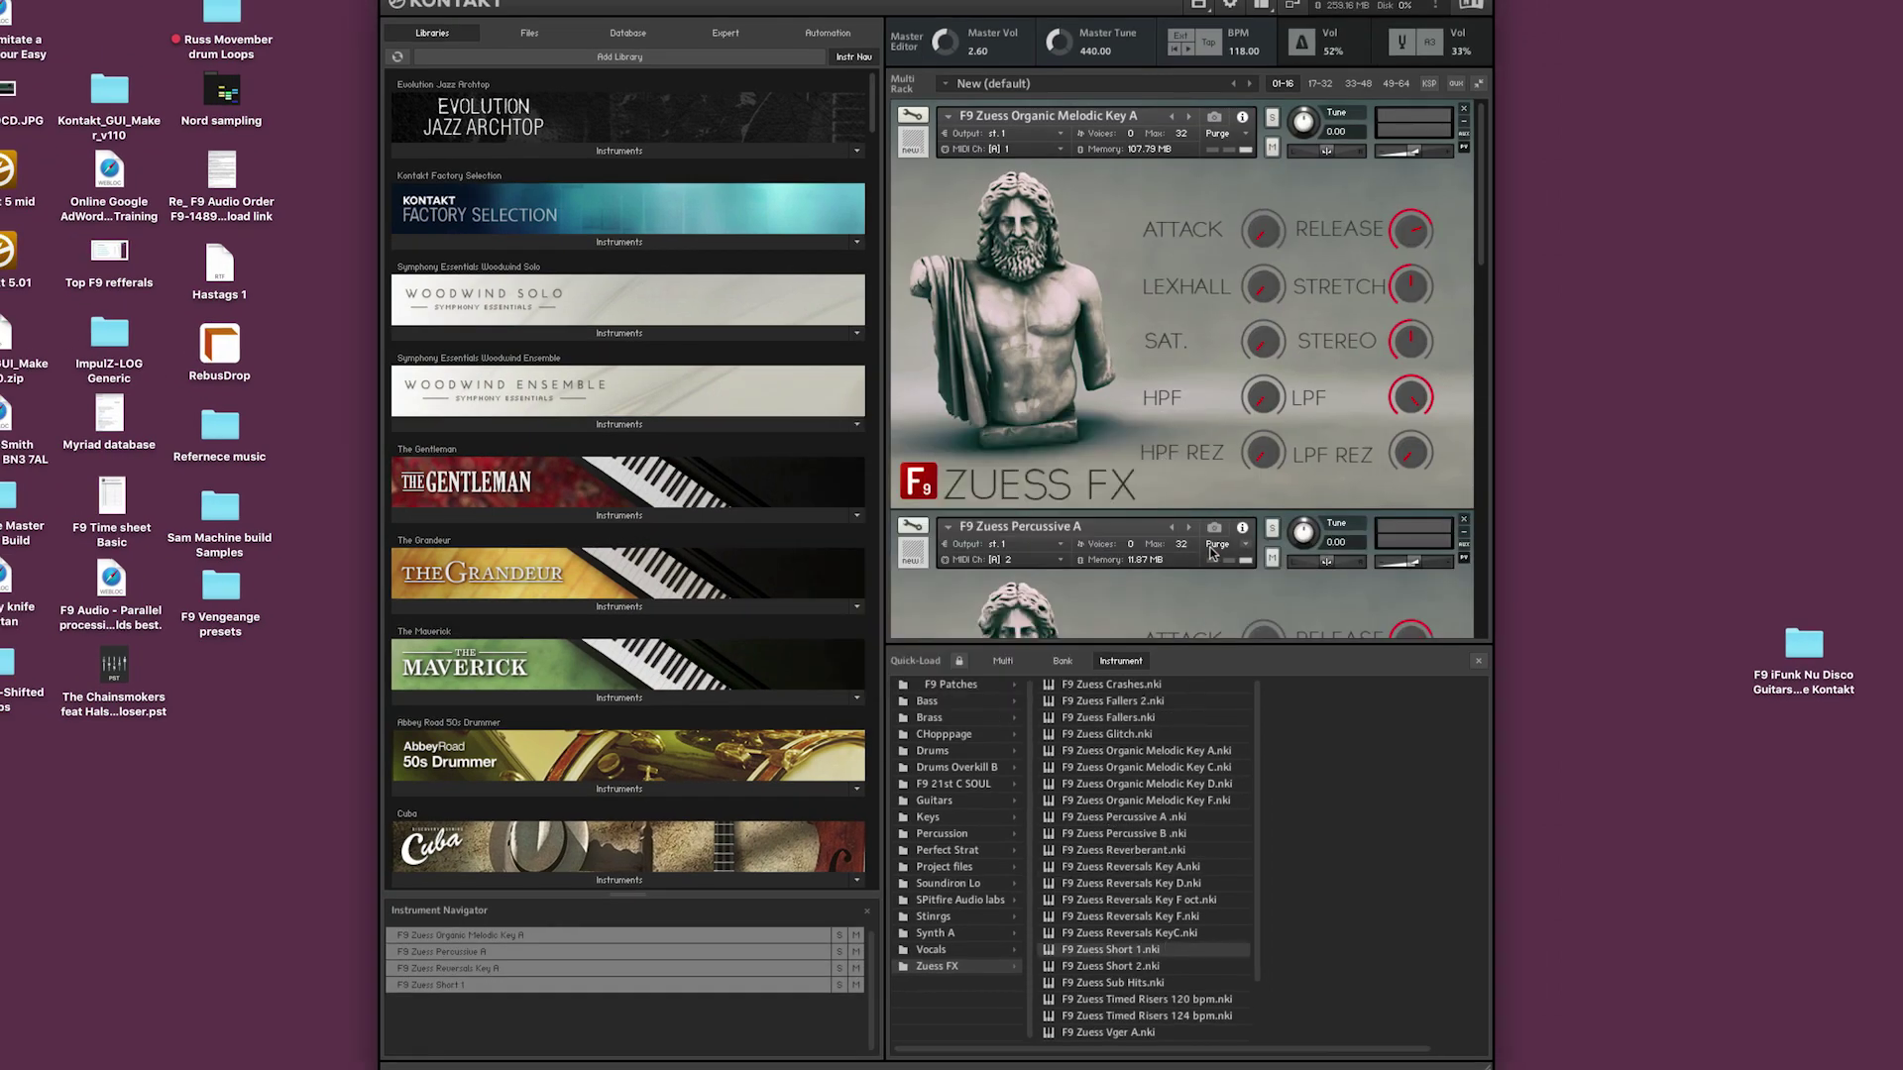
pyautogui.scroll(-5, 1469, 415)
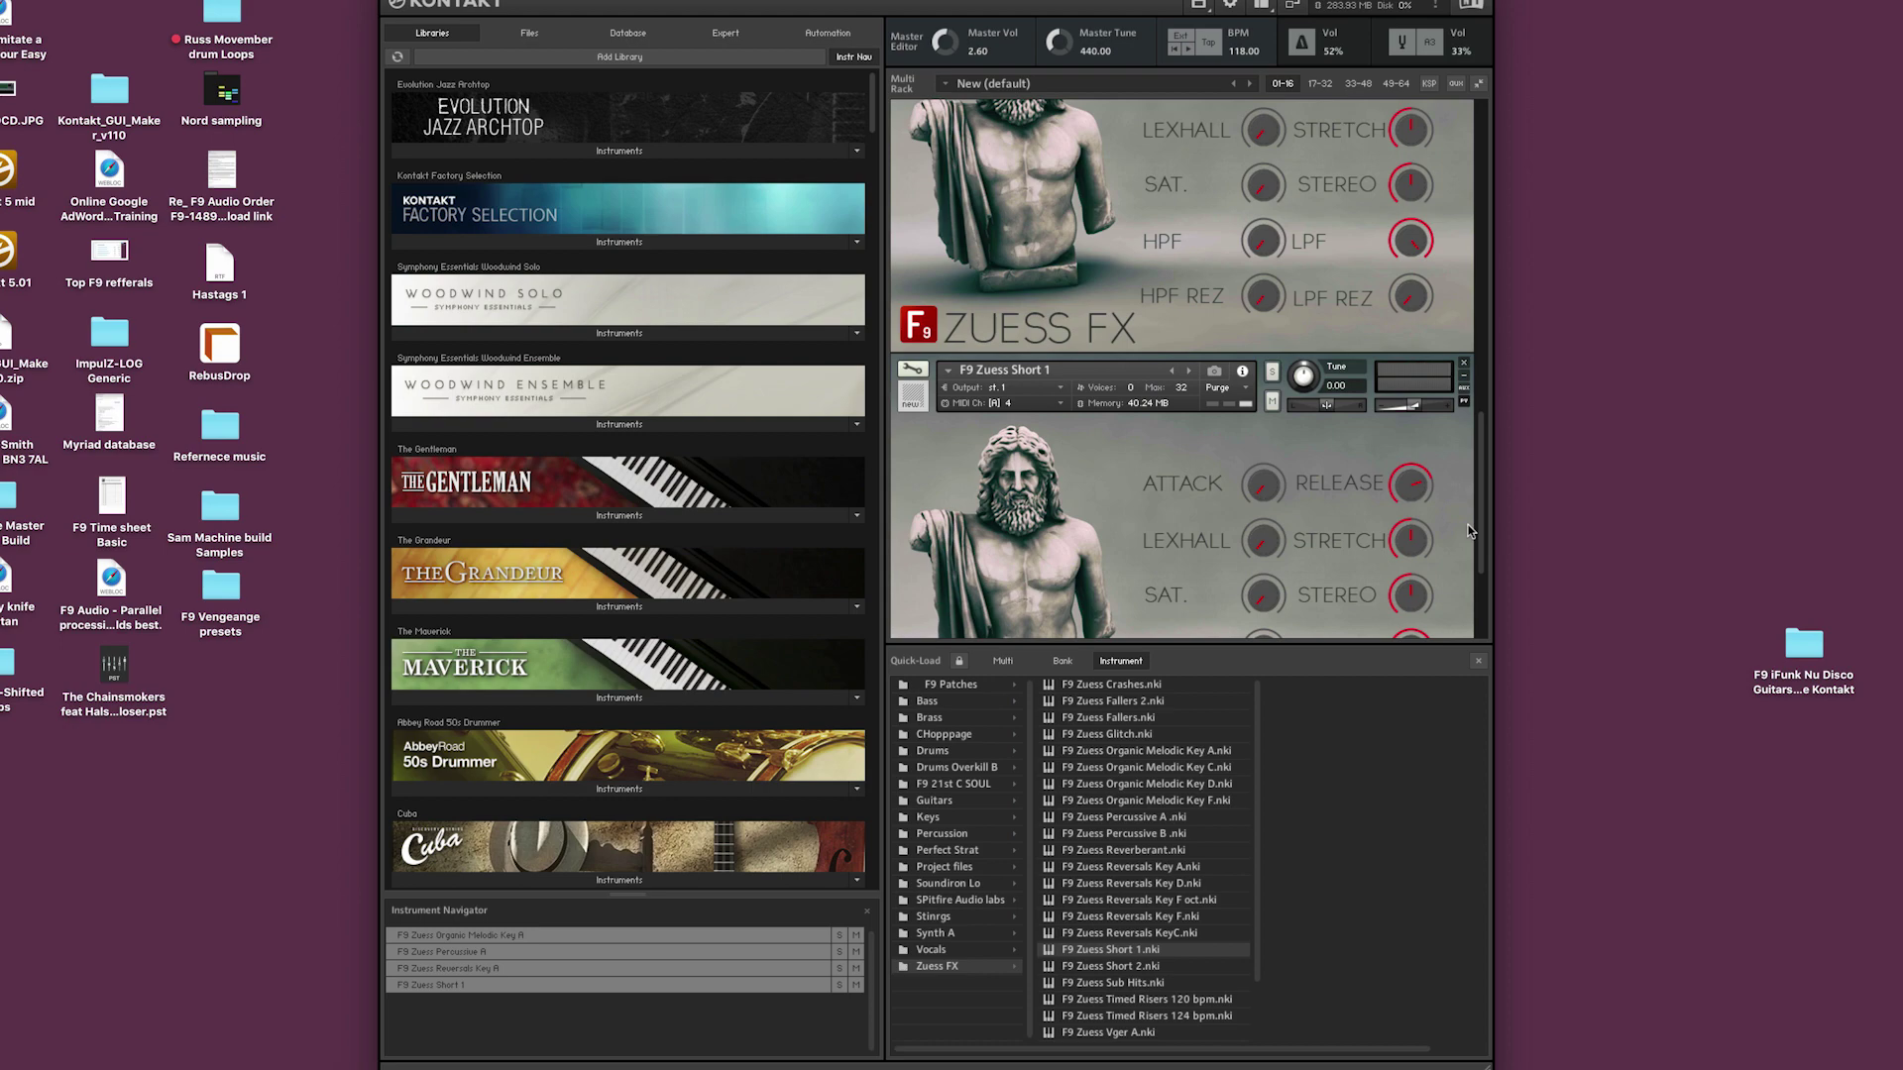
pyautogui.scroll(-2, 1489, 257)
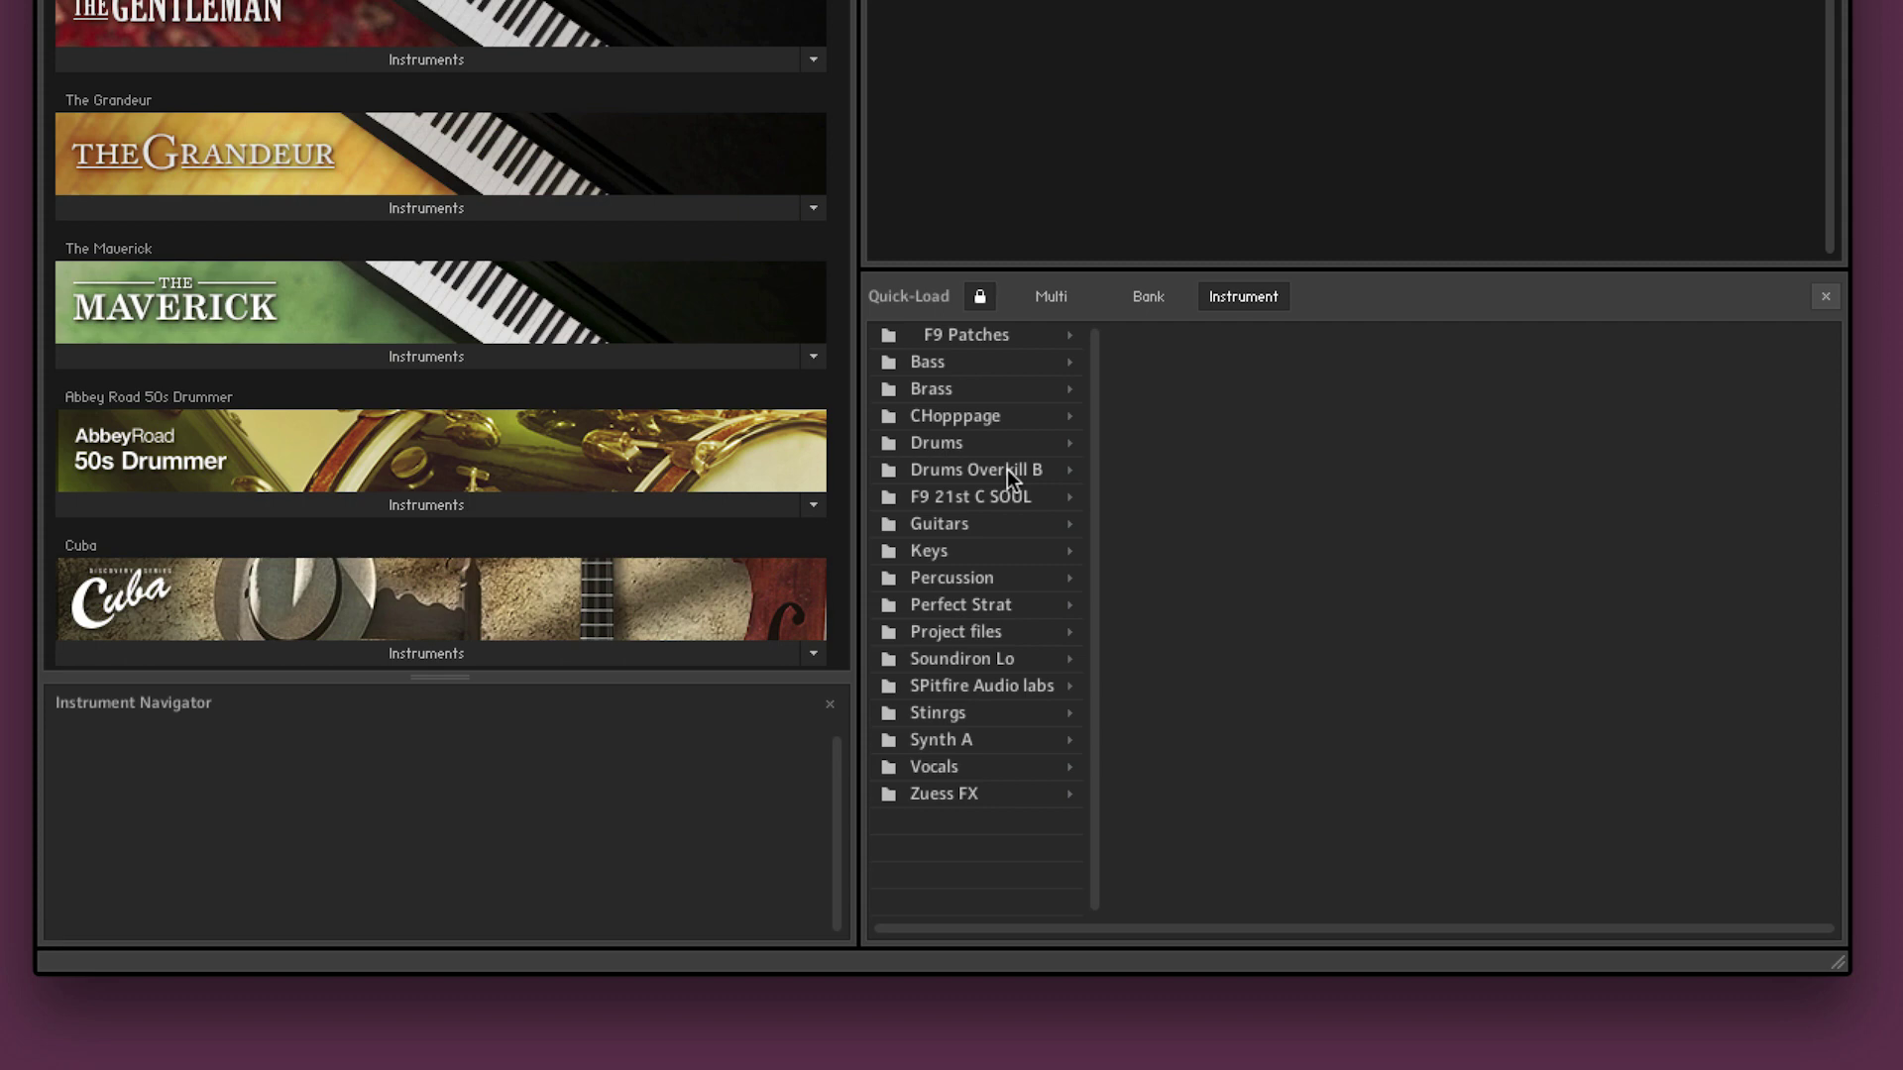
# - Unlock the Quick-Load folders with the padlock button
pyautogui.click(981, 297)
# - Toggle the Quick-Load lock and check the Bank and Multi lists before returning to Instrument
pyautogui.click(979, 297)
pyautogui.click(1145, 300)
pyautogui.click(1040, 299)
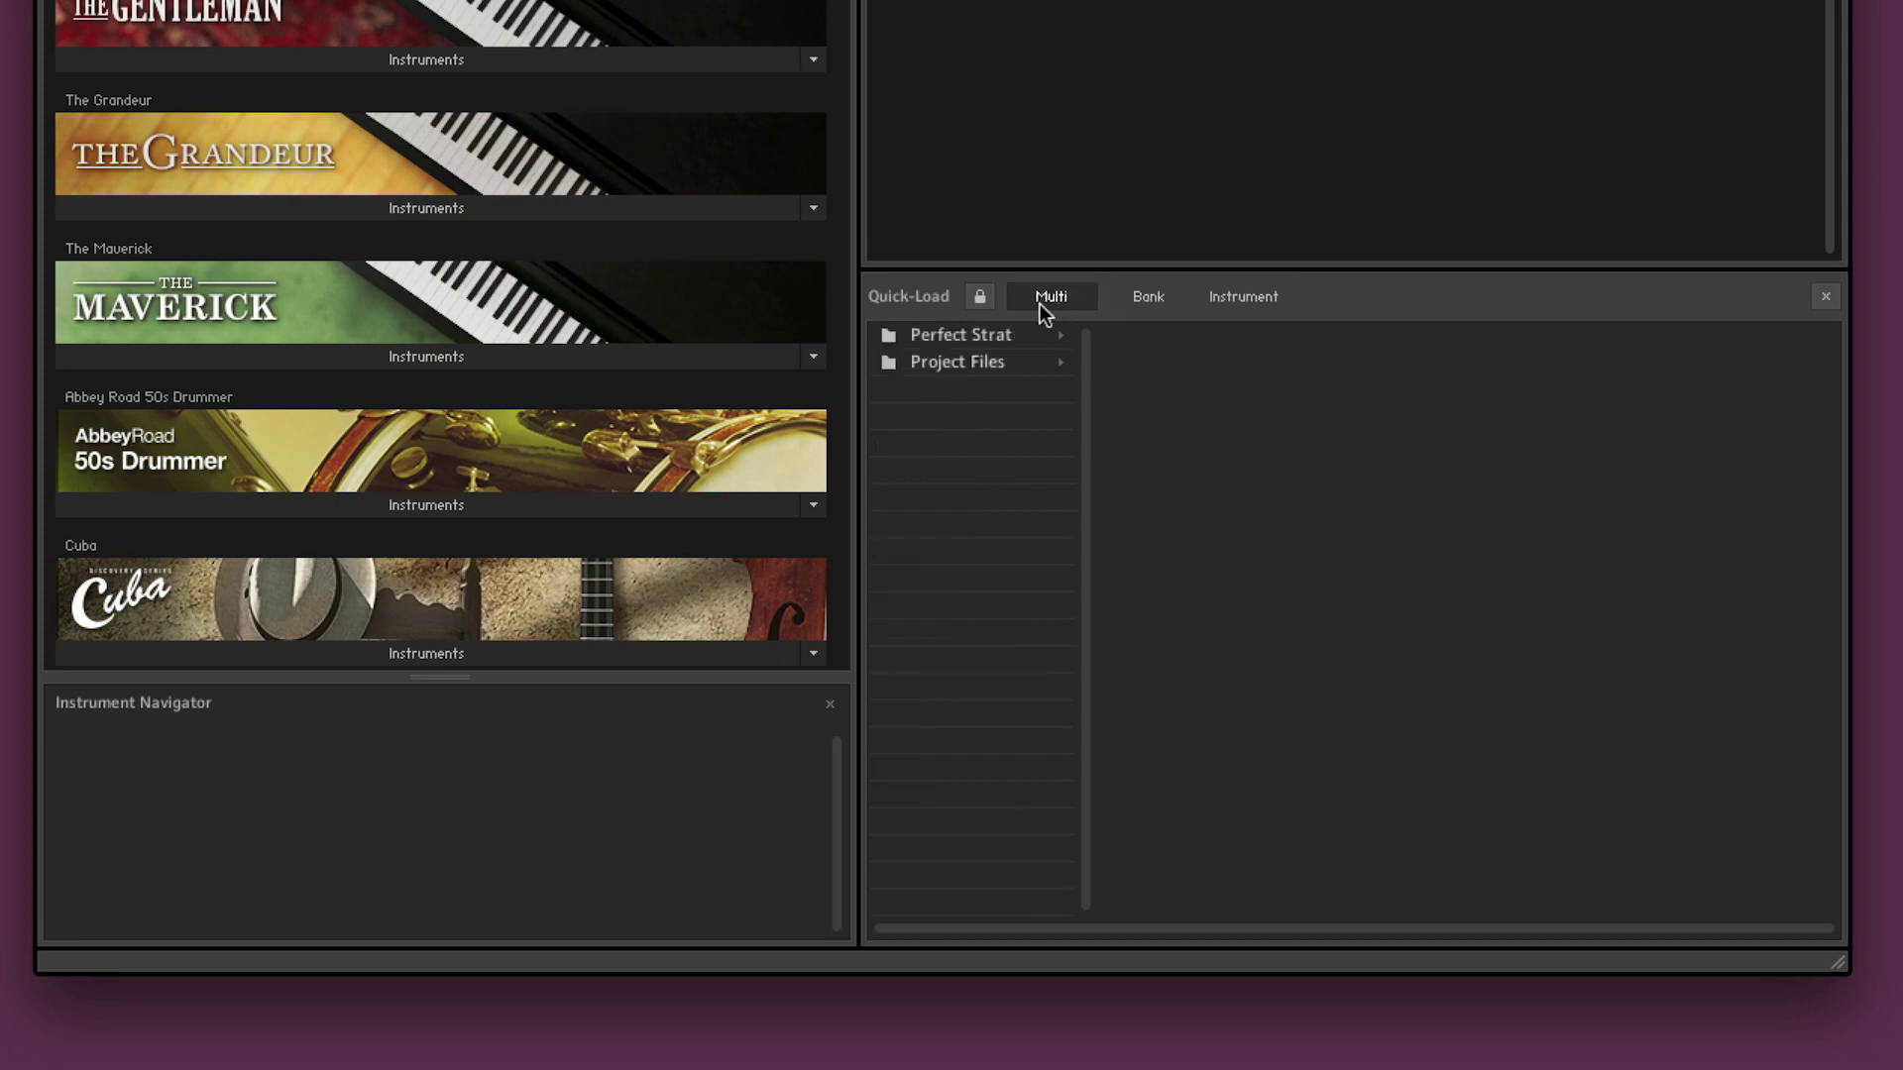
pyautogui.click(1237, 297)
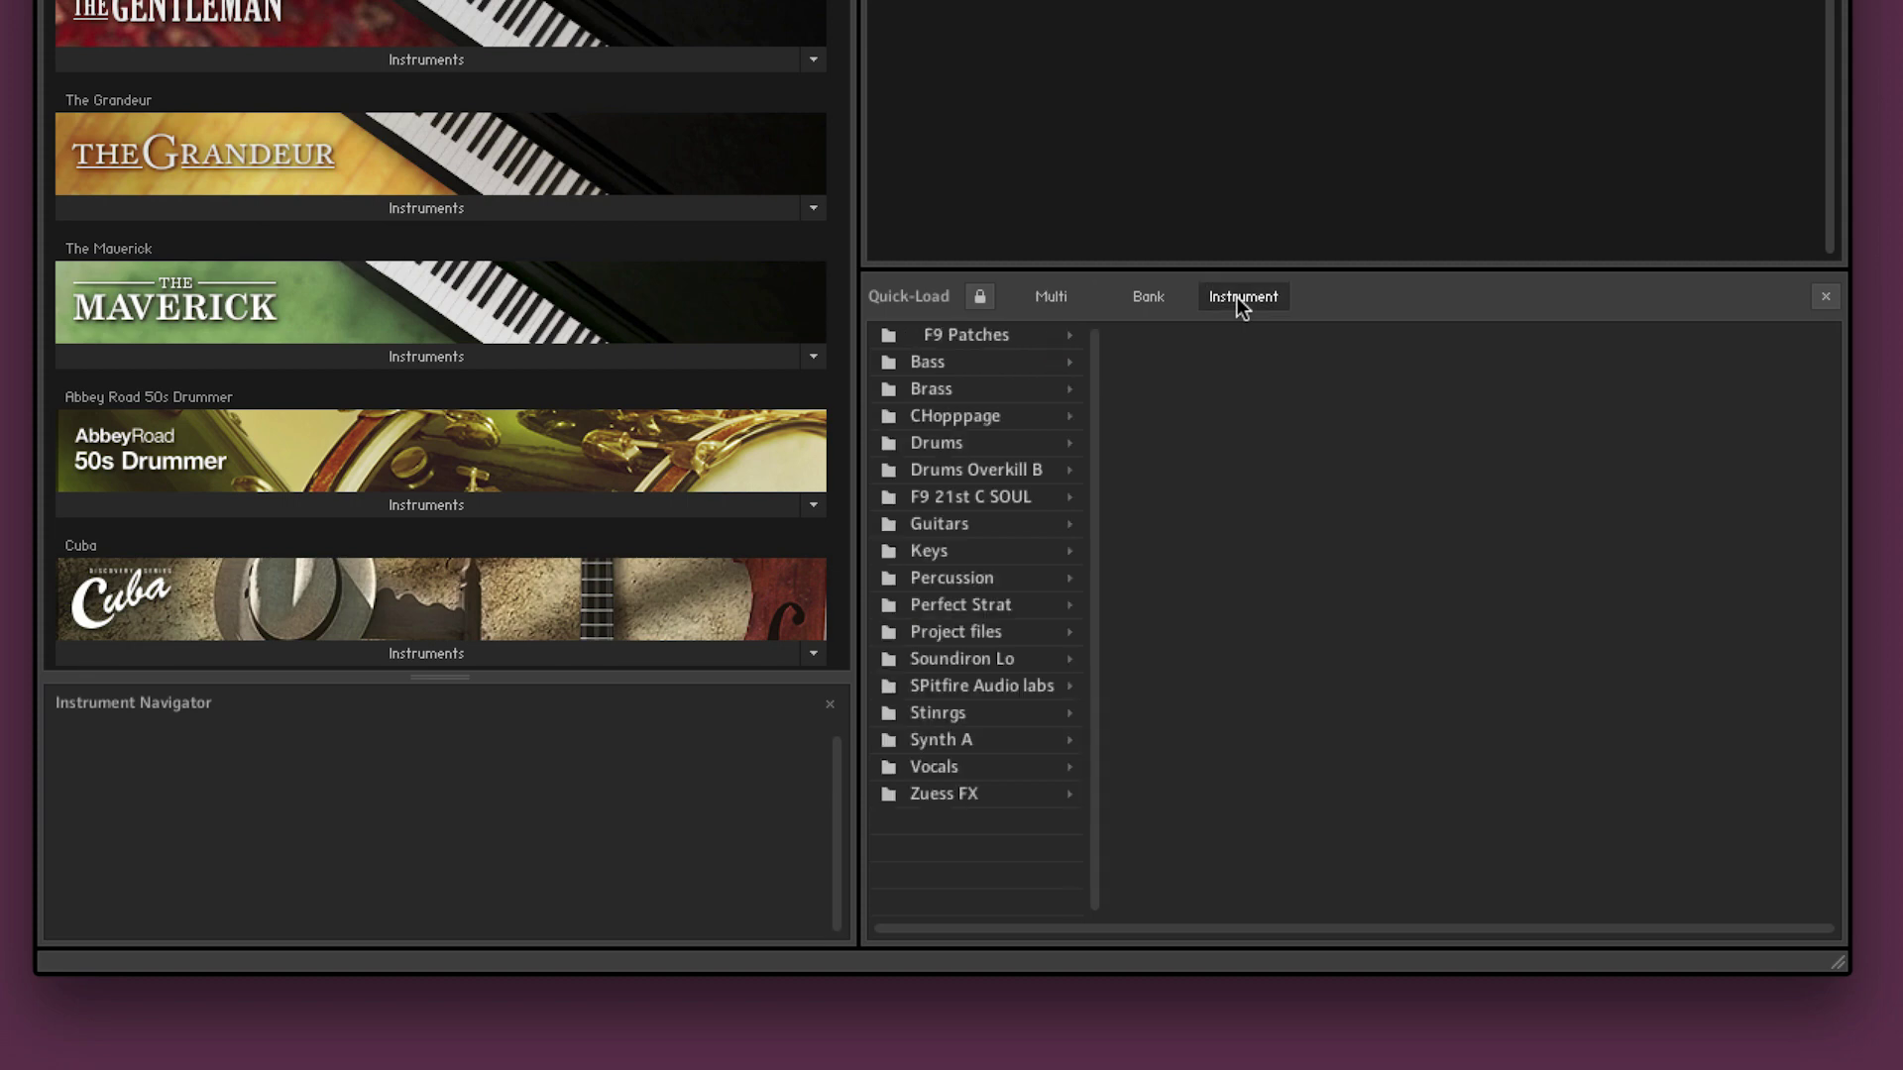
# - Open CHopppage's 2012 chops, then F9 Patches' chromatic instrument folder
pyautogui.click(954, 416)
pyautogui.click(1197, 335)
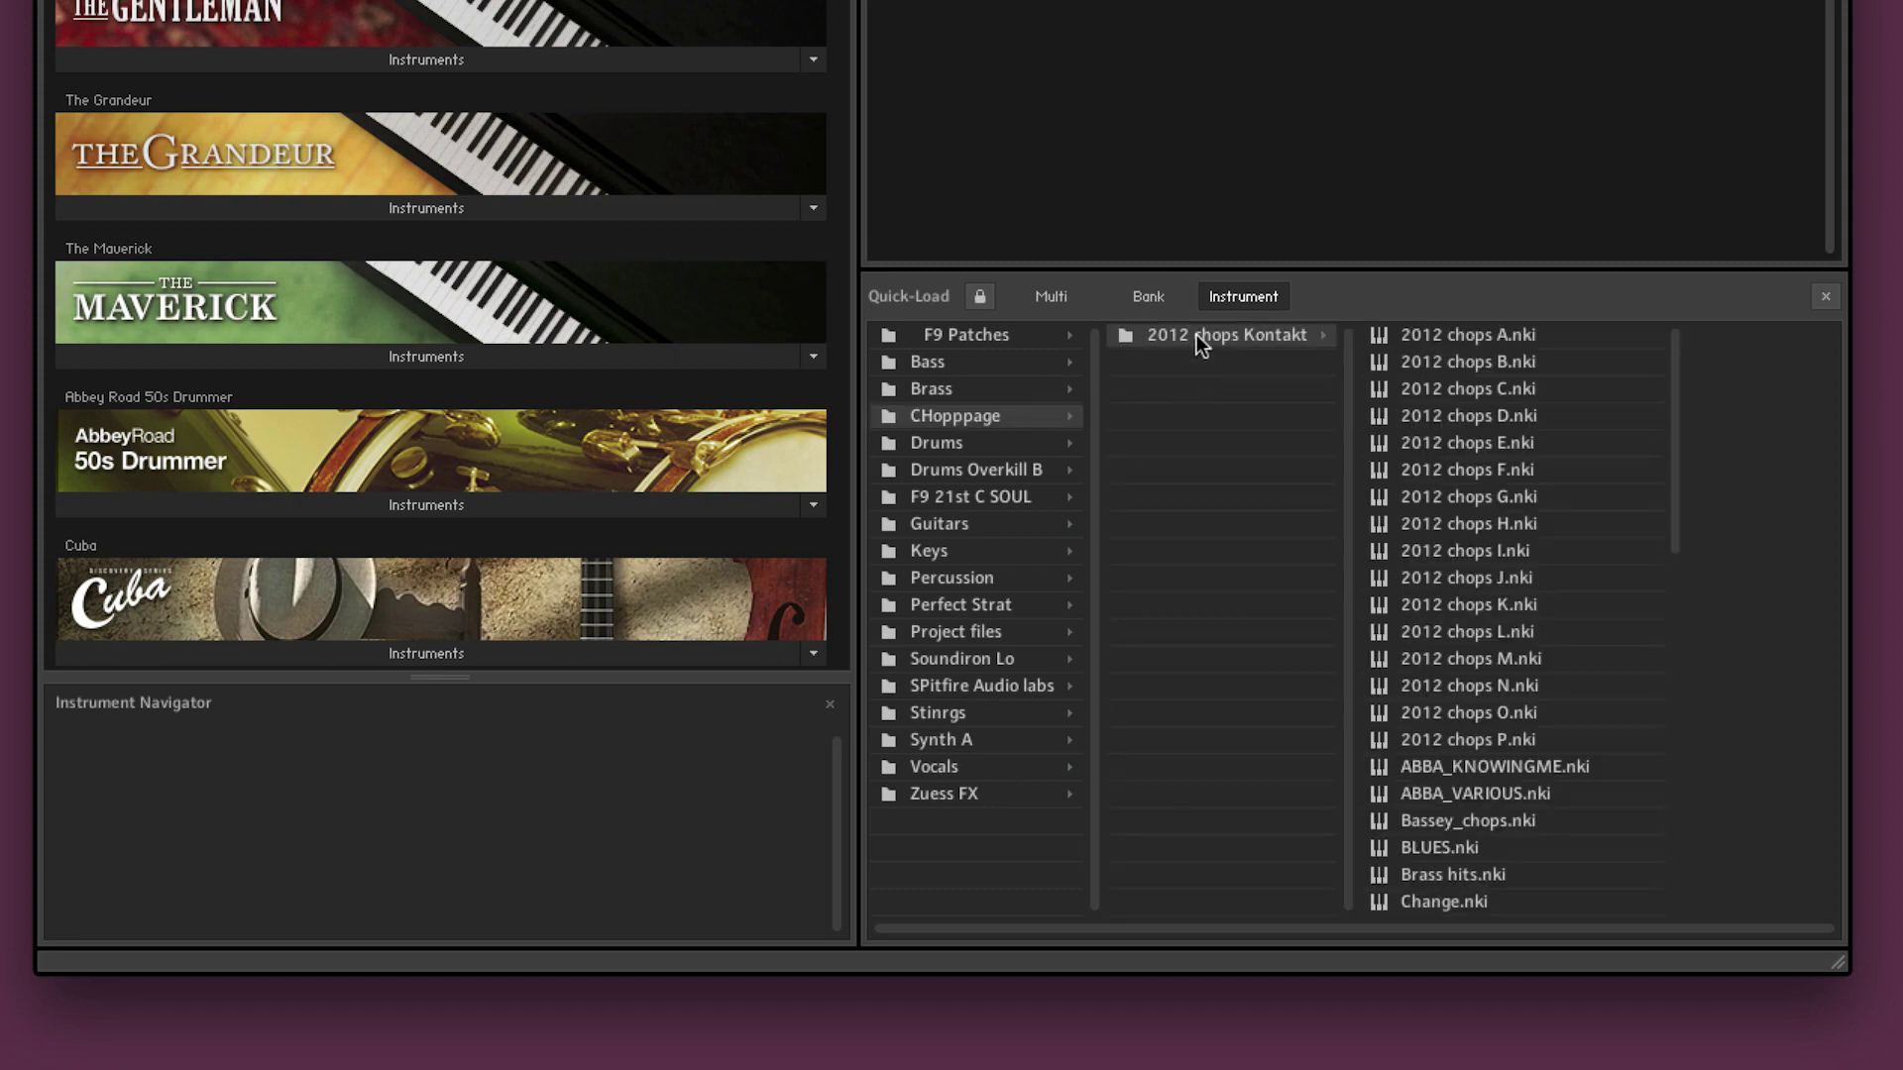
pyautogui.click(979, 336)
pyautogui.click(1195, 415)
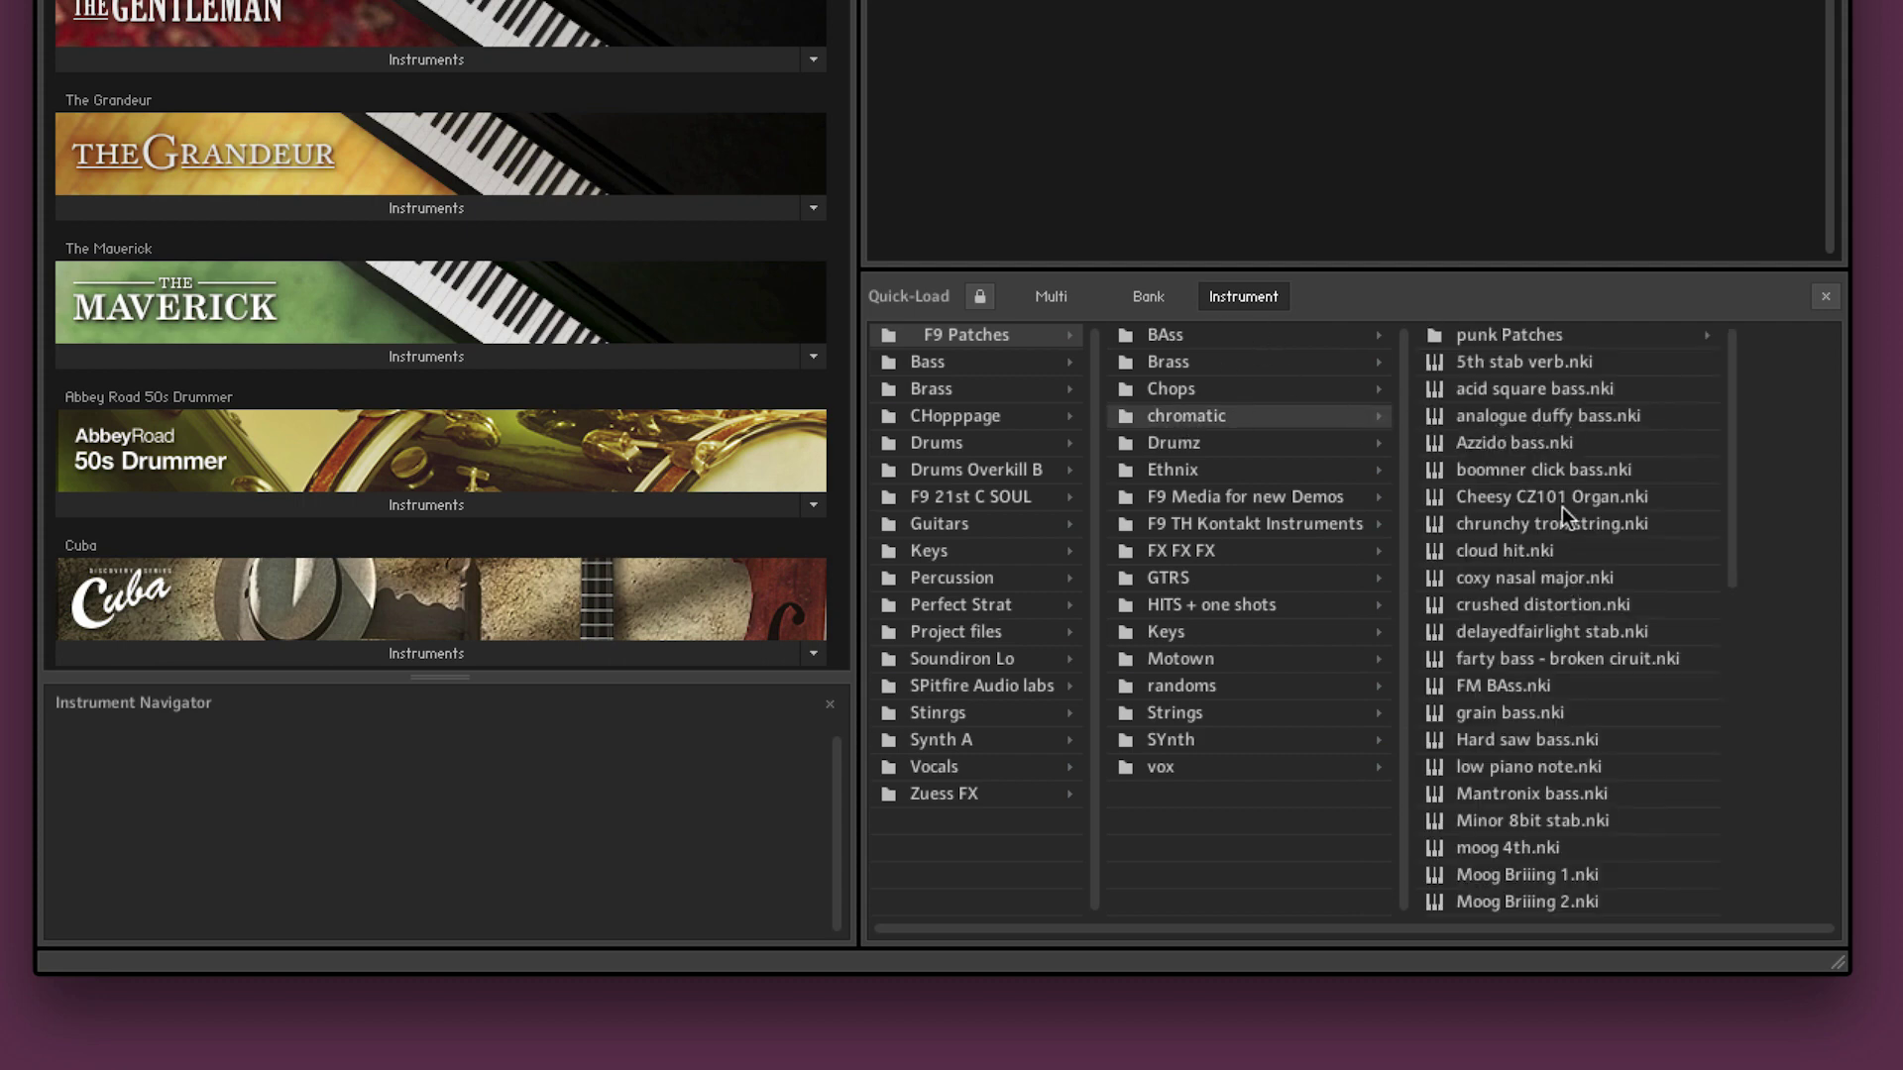
# - Inspect the Perfect Strat and Project Files multi collections, including Atlantic Patches
pyautogui.click(1148, 297)
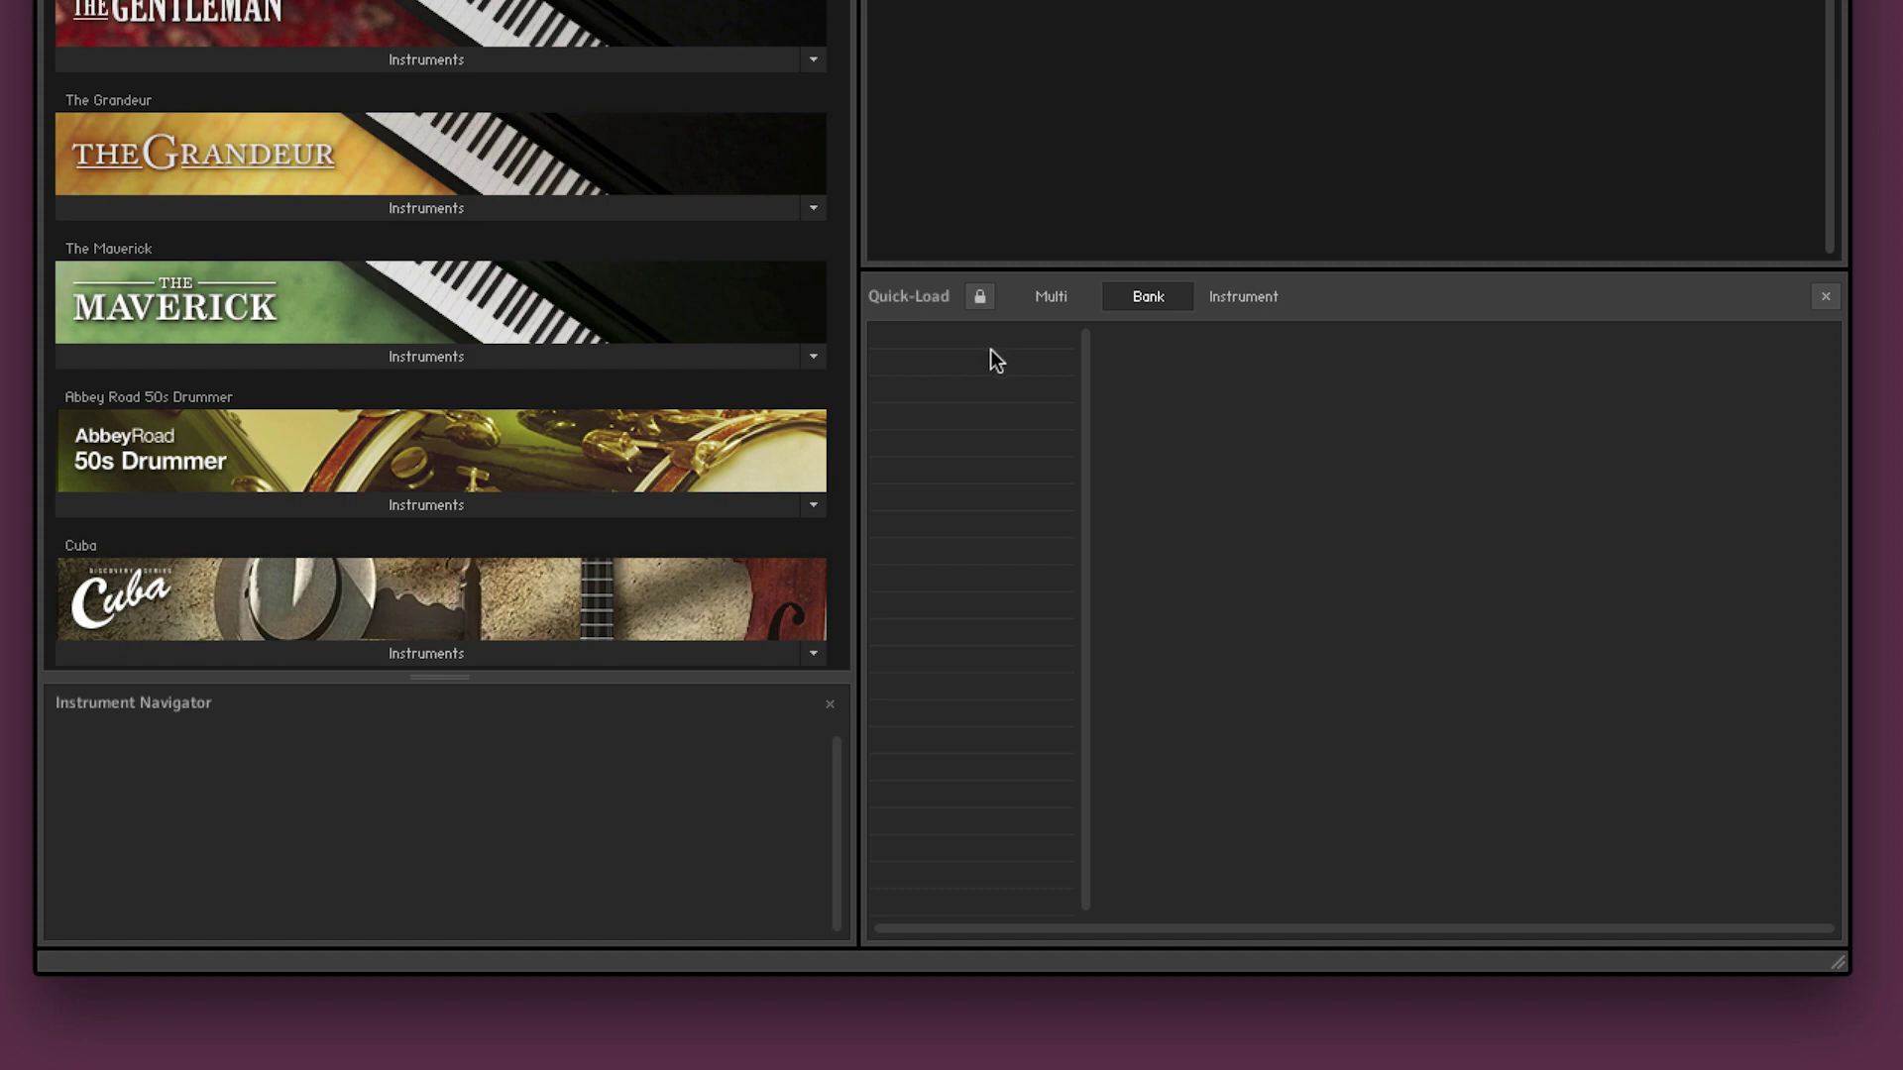
pyautogui.click(1050, 301)
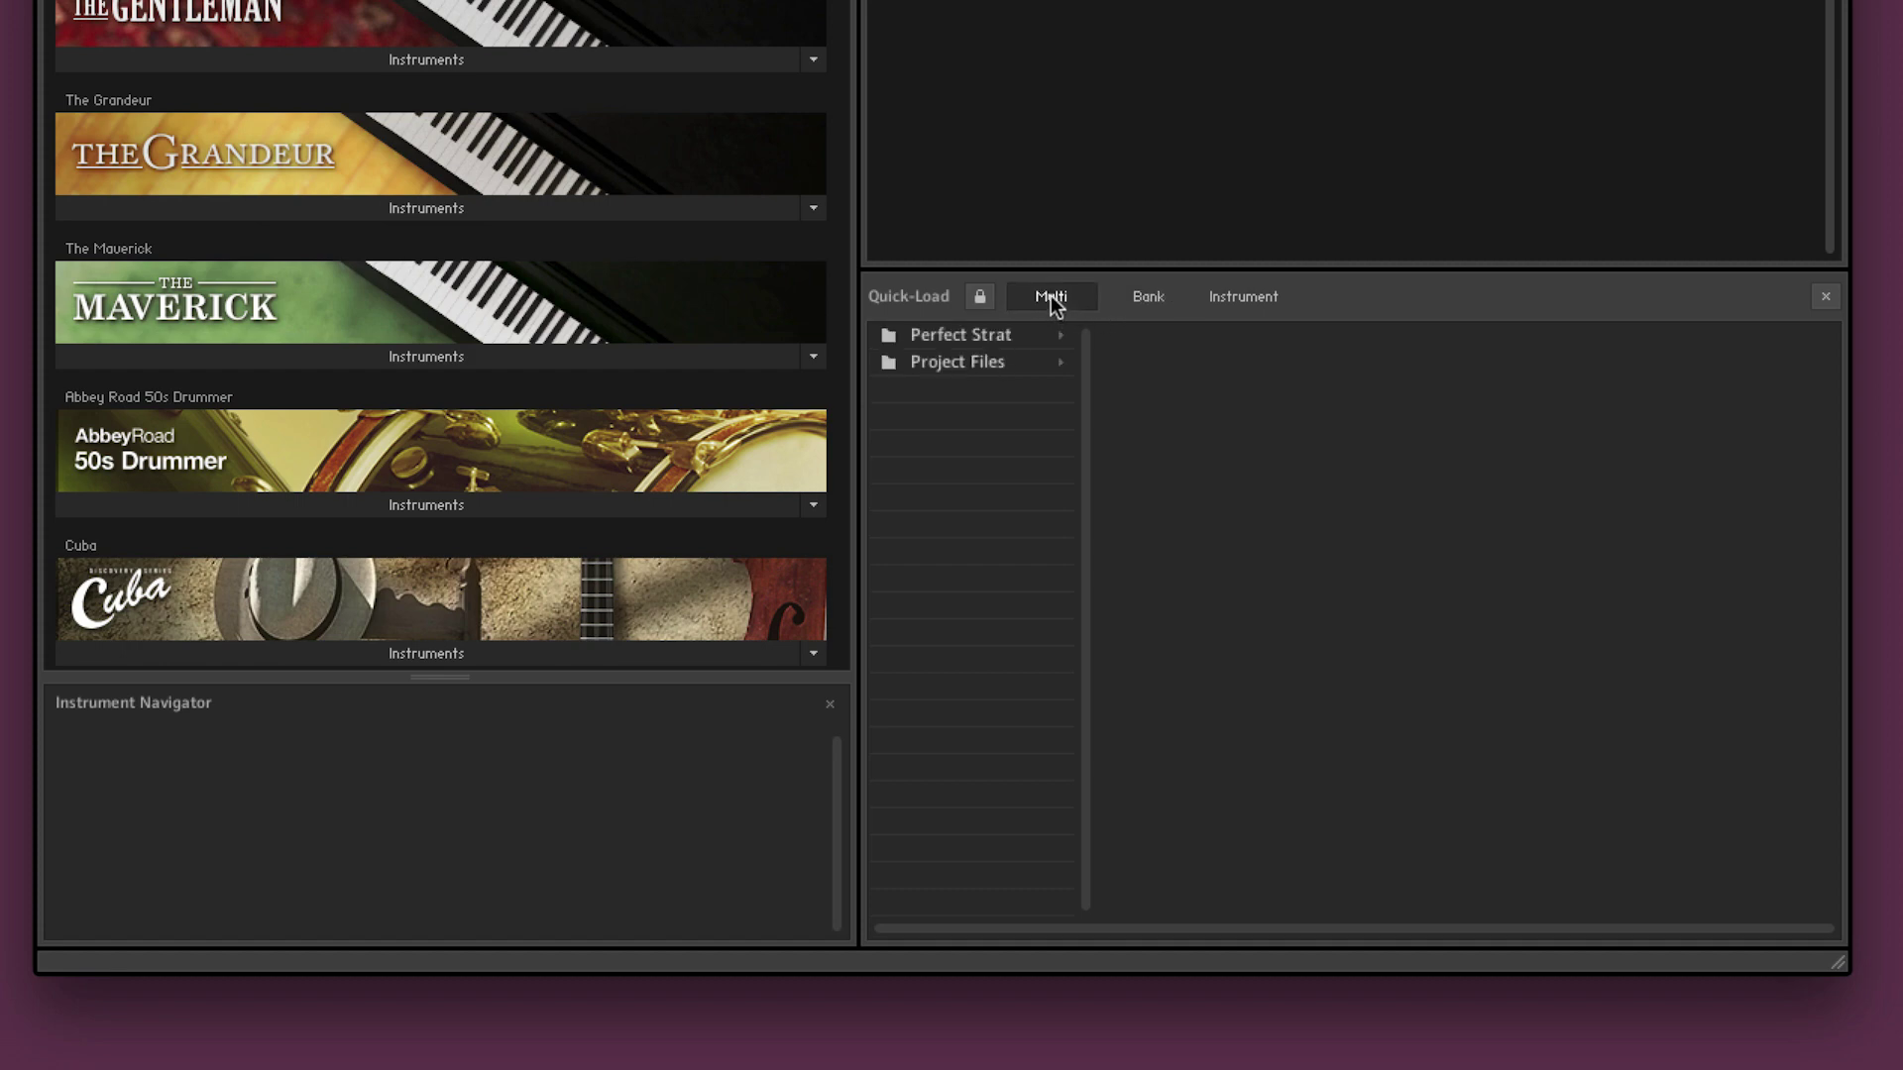
pyautogui.click(973, 337)
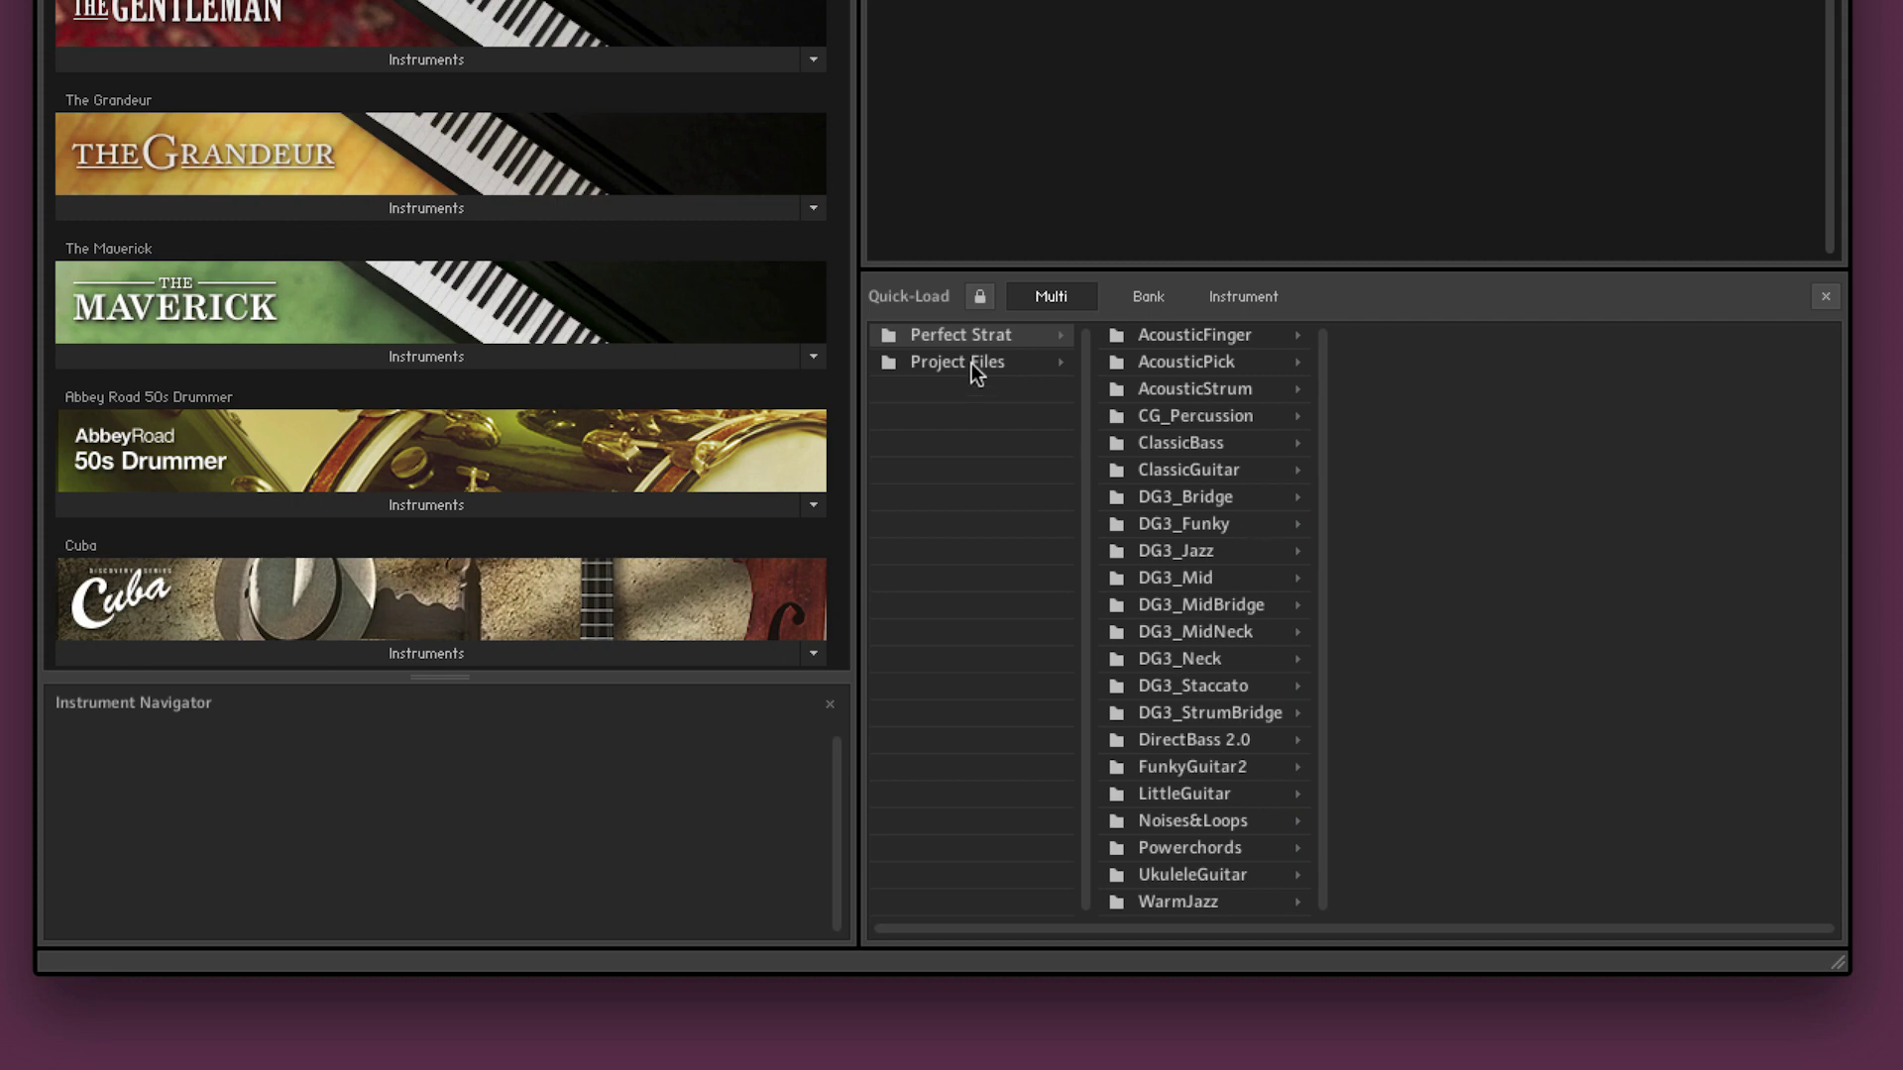
pyautogui.click(971, 362)
pyautogui.click(1229, 337)
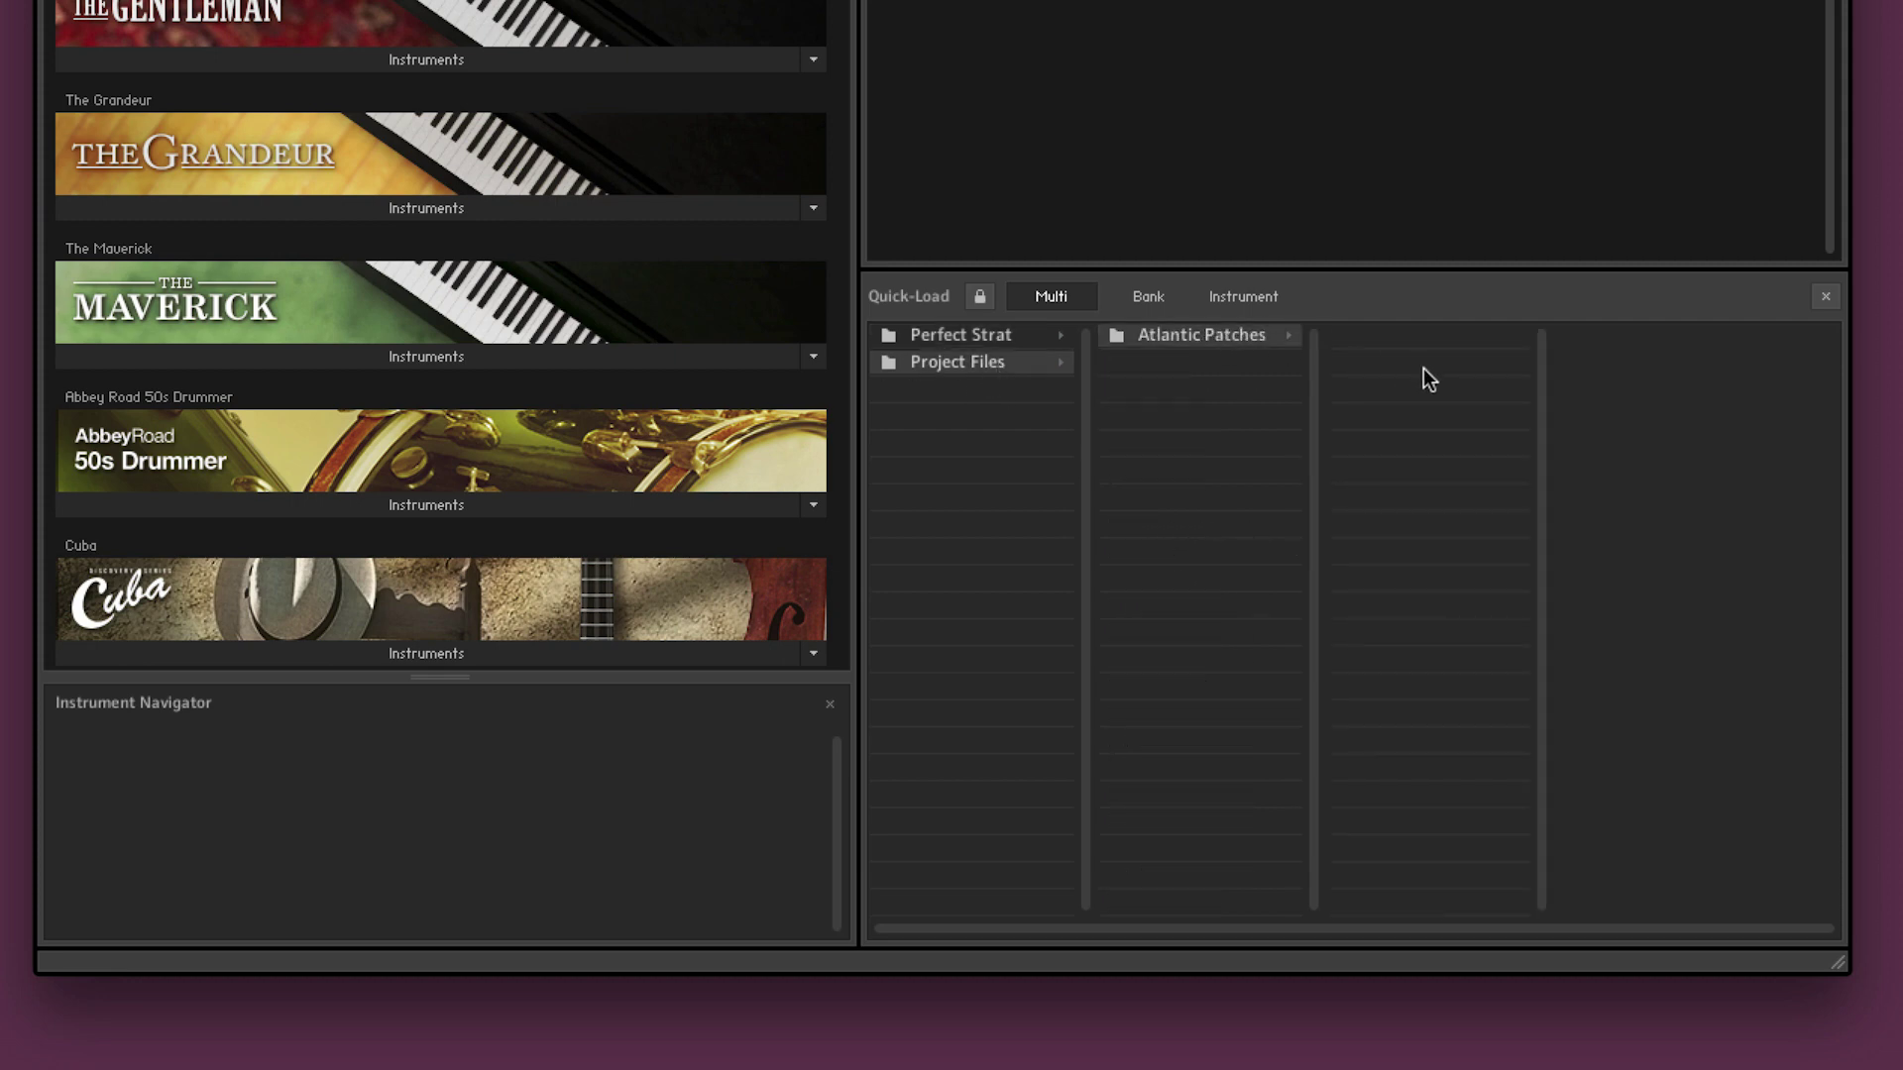
pyautogui.click(997, 337)
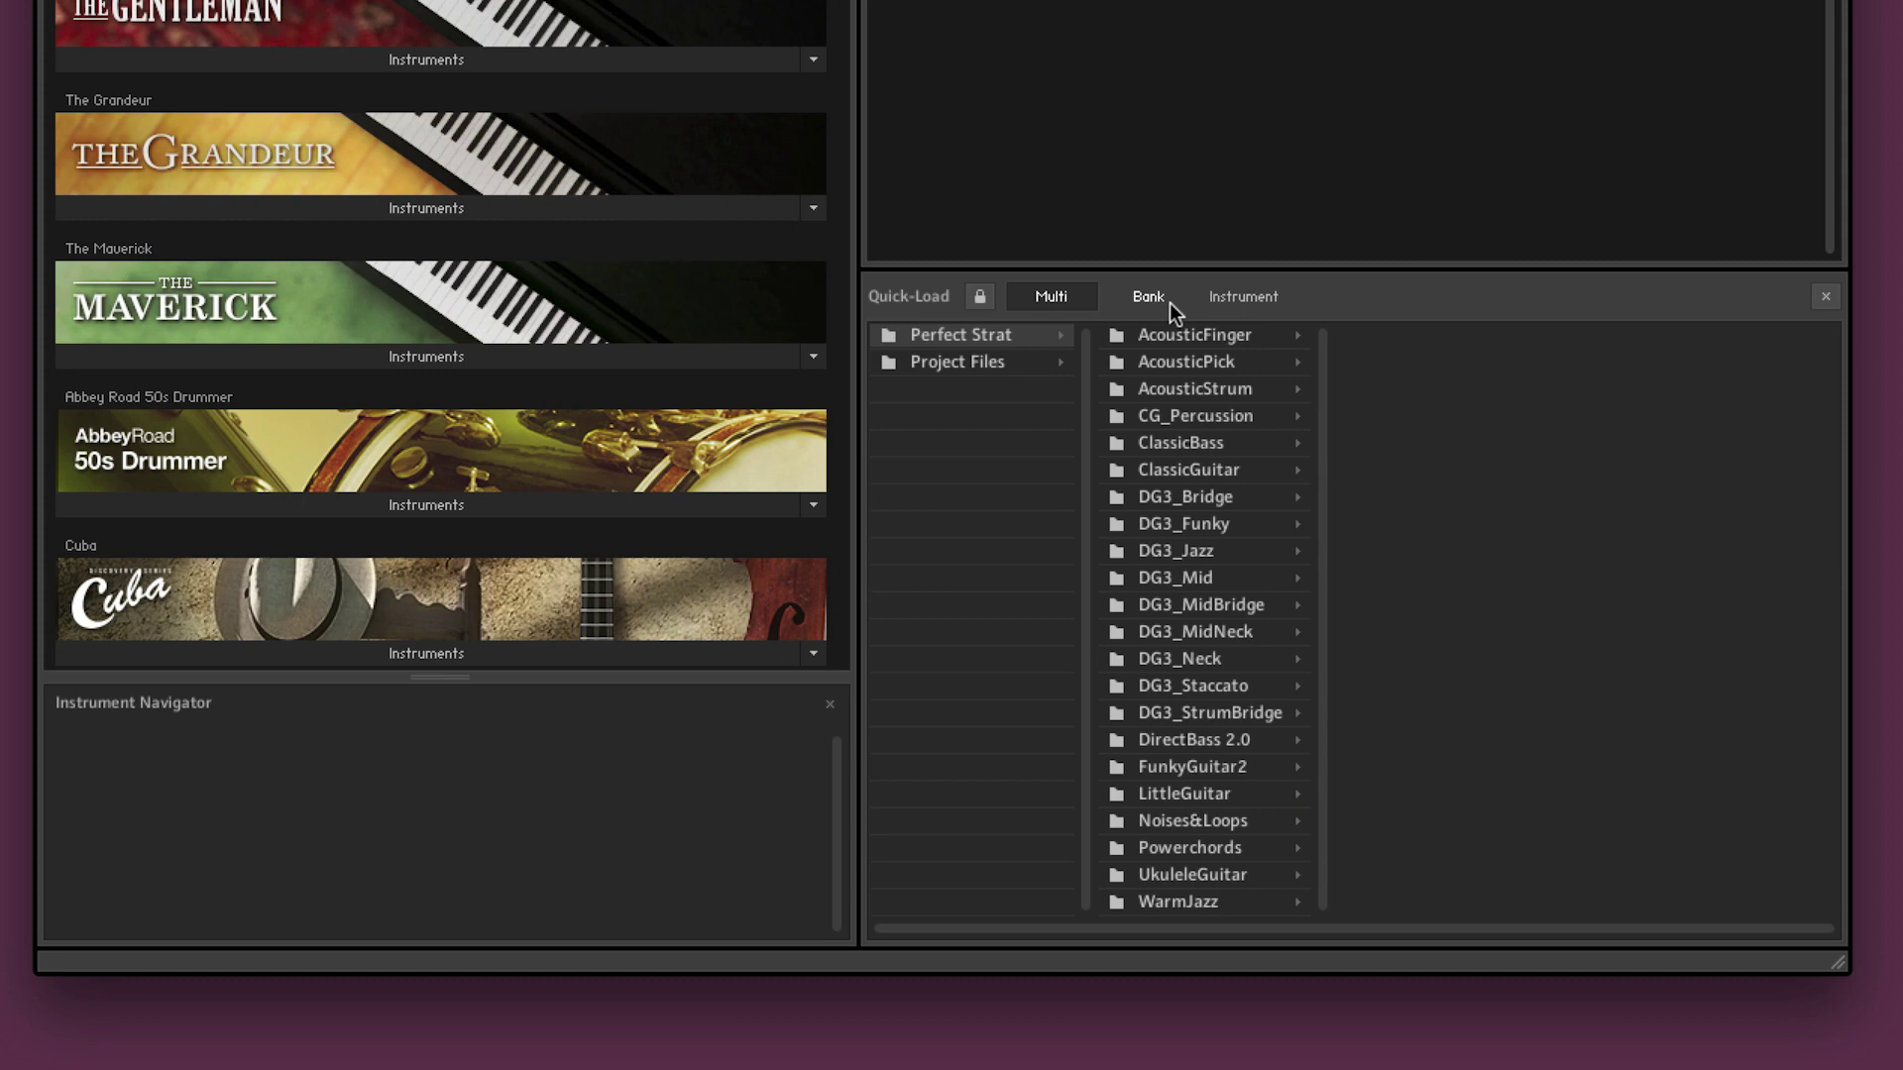
# - Check the Multi and empty Bank lists, then return to the instrument folders
pyautogui.click(1241, 296)
pyautogui.click(1050, 296)
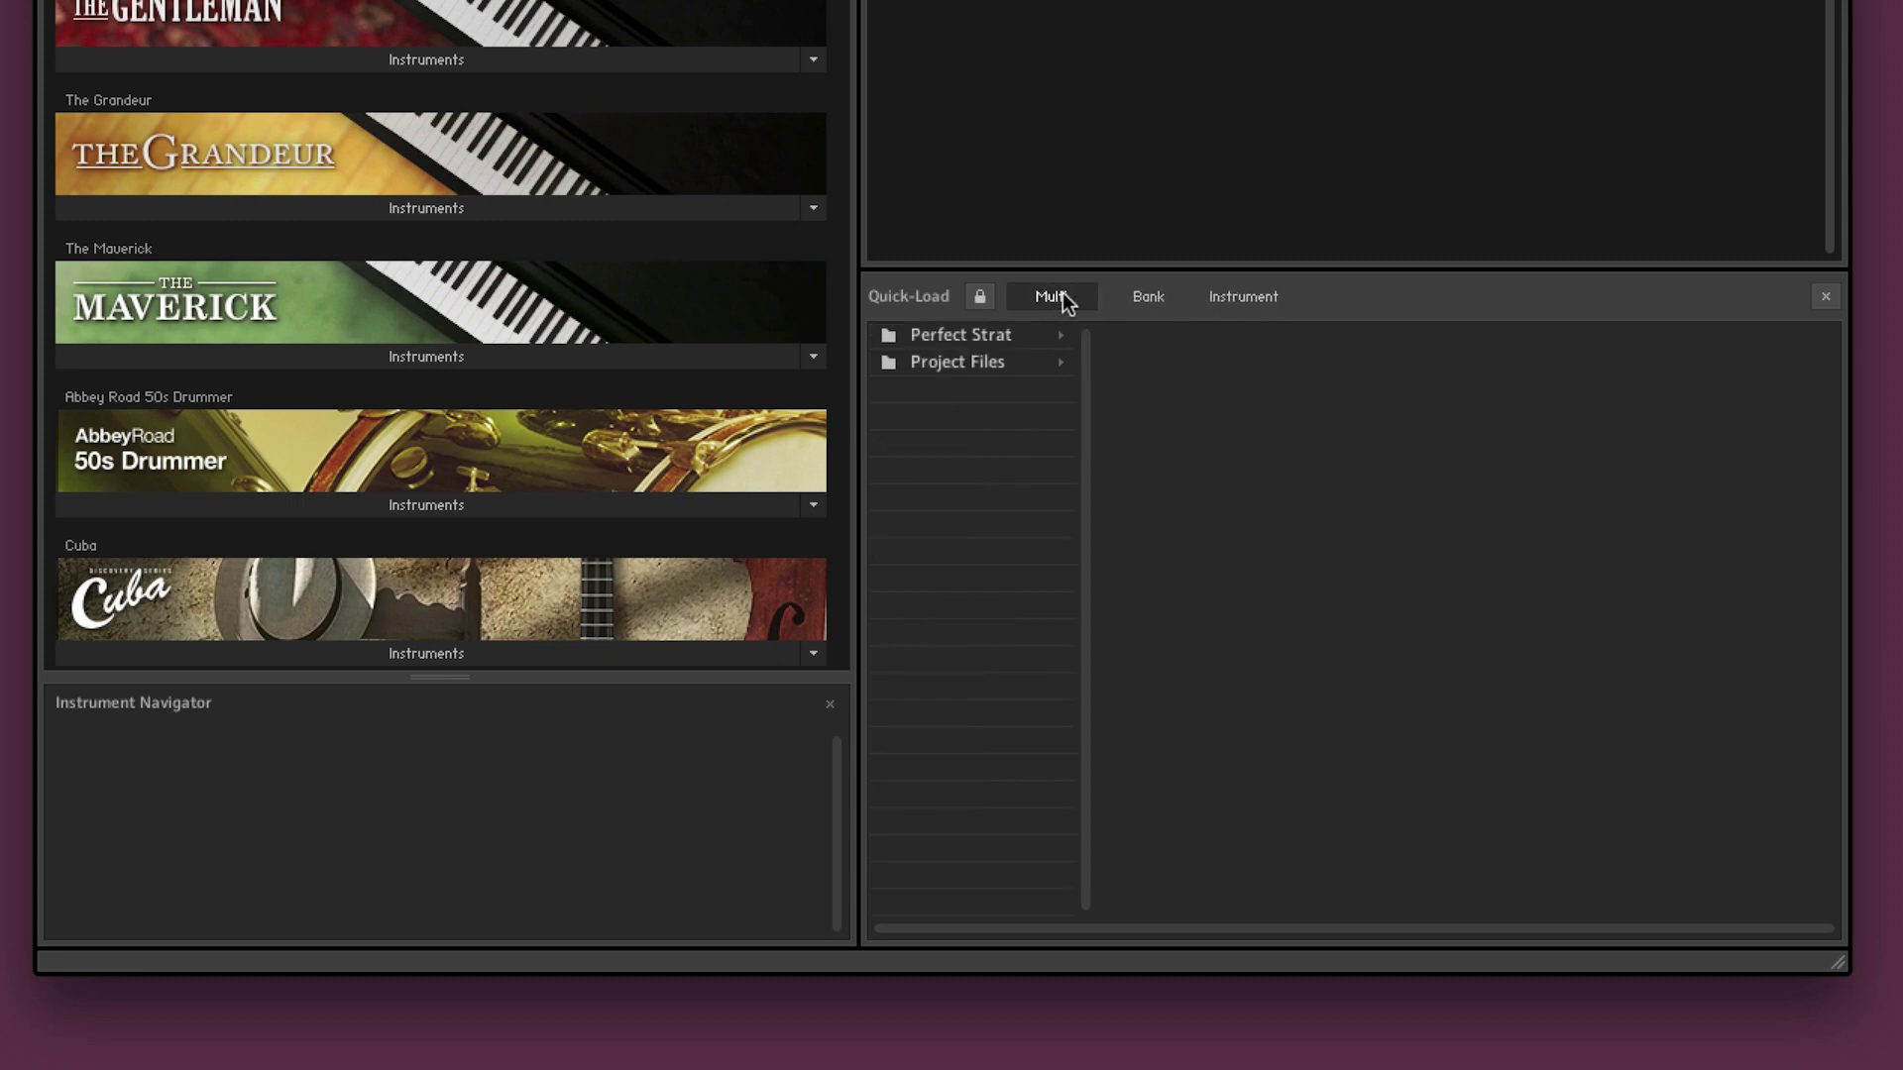
pyautogui.click(1117, 298)
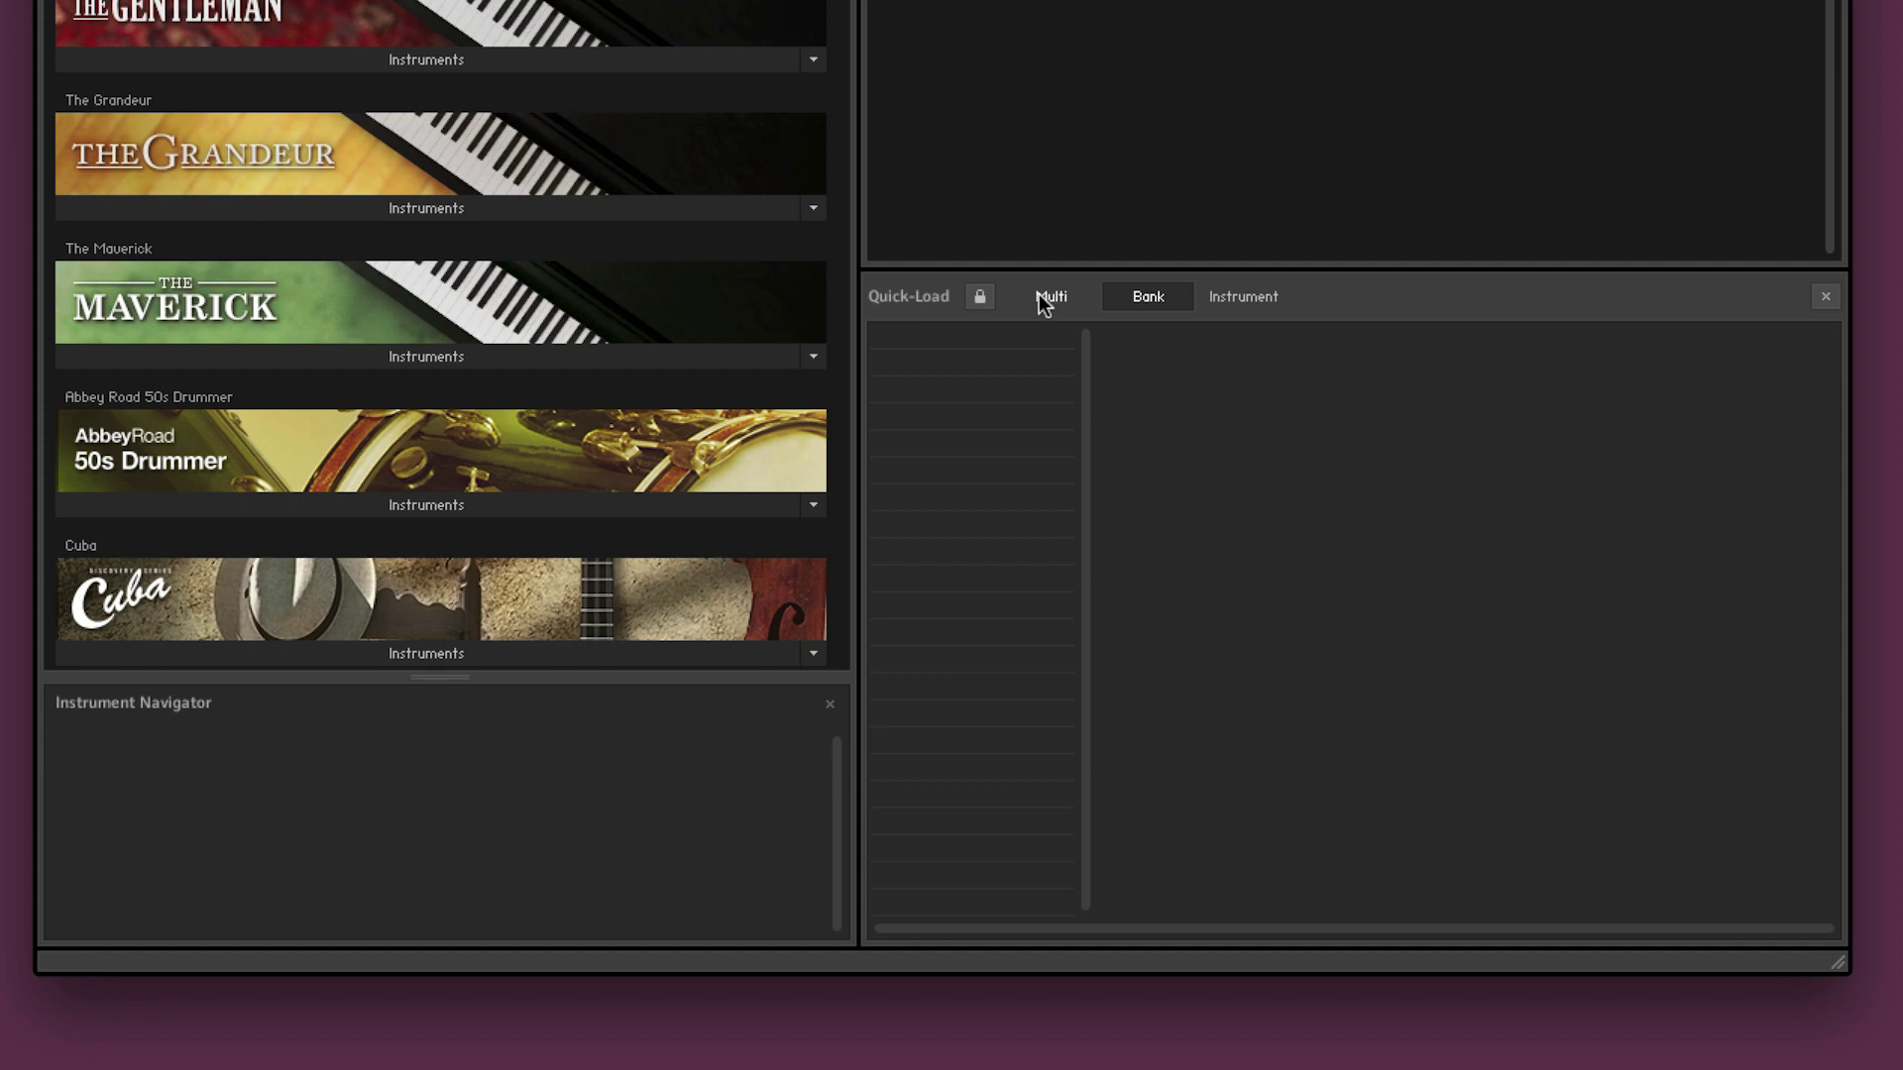
pyautogui.click(1223, 296)
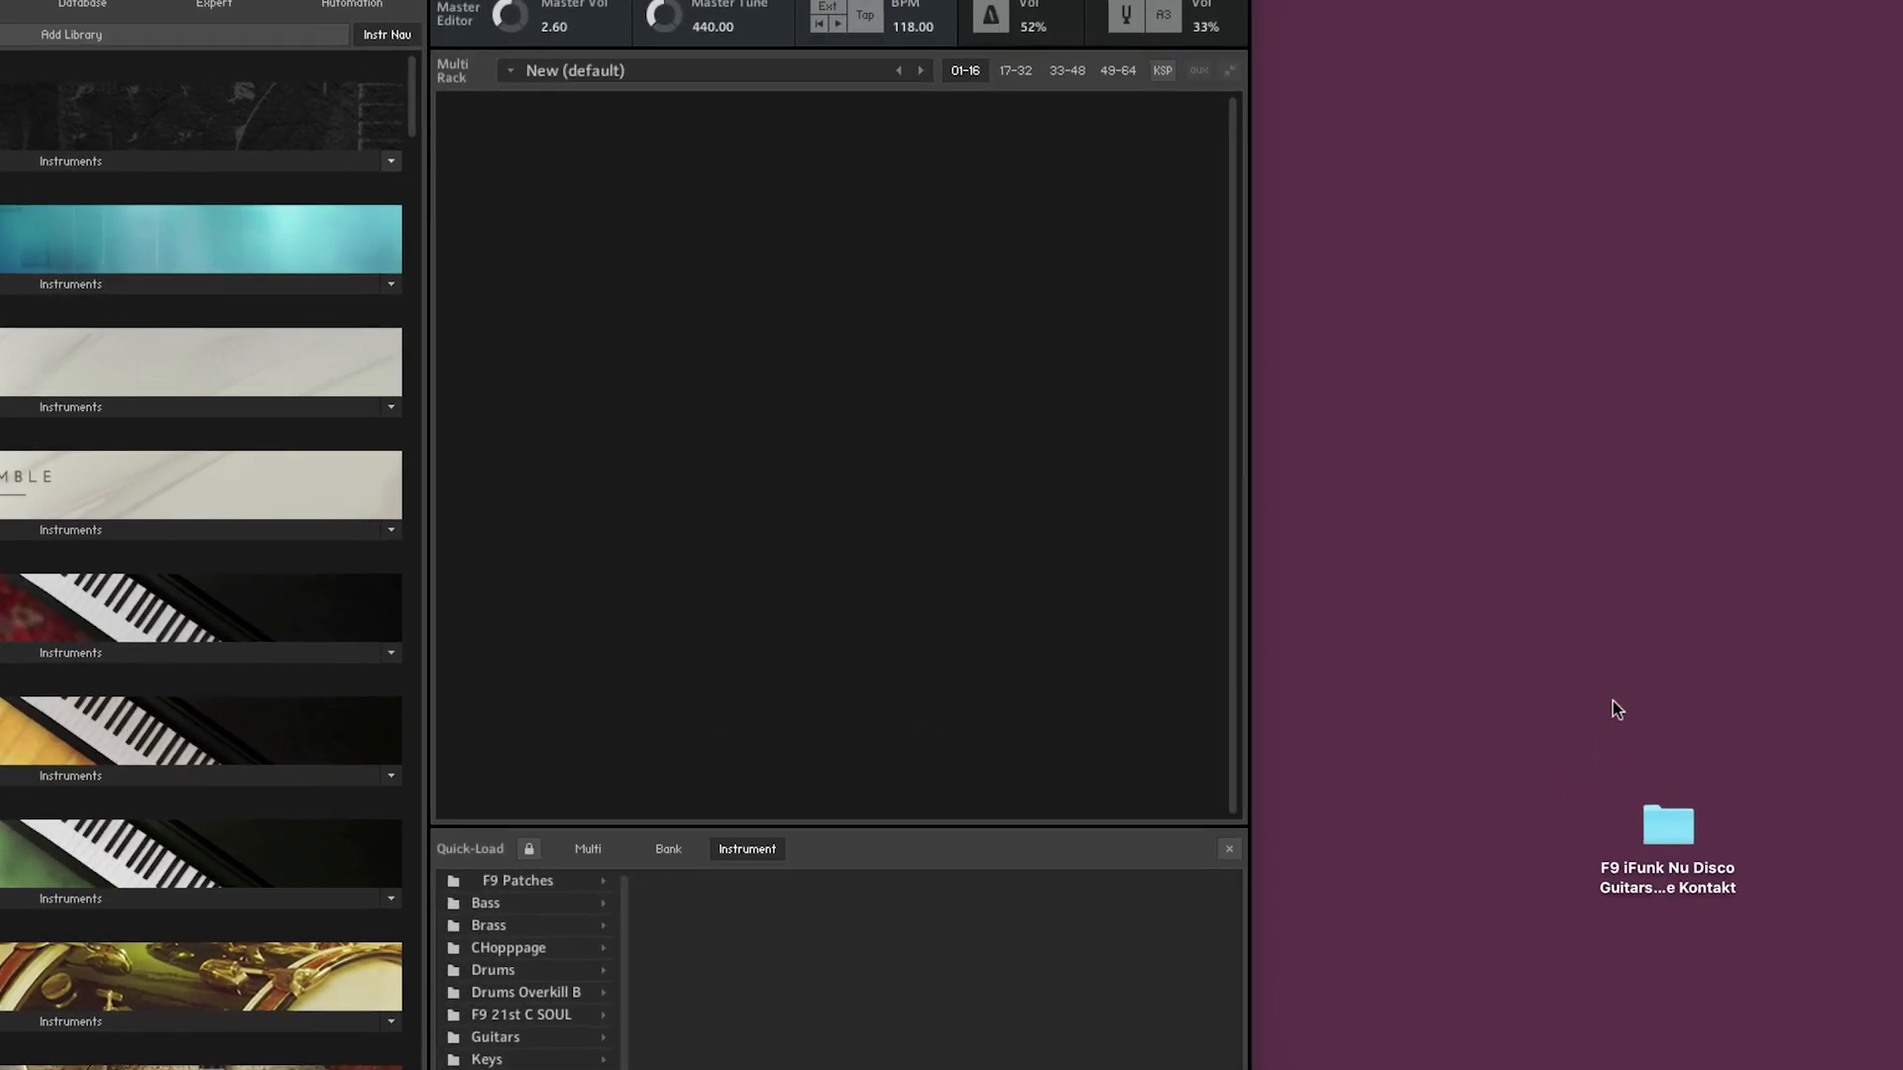
# - Select the F9 iFunk Nu Disco Guitars Deluxe folder on the desktop
pyautogui.click(1673, 833)
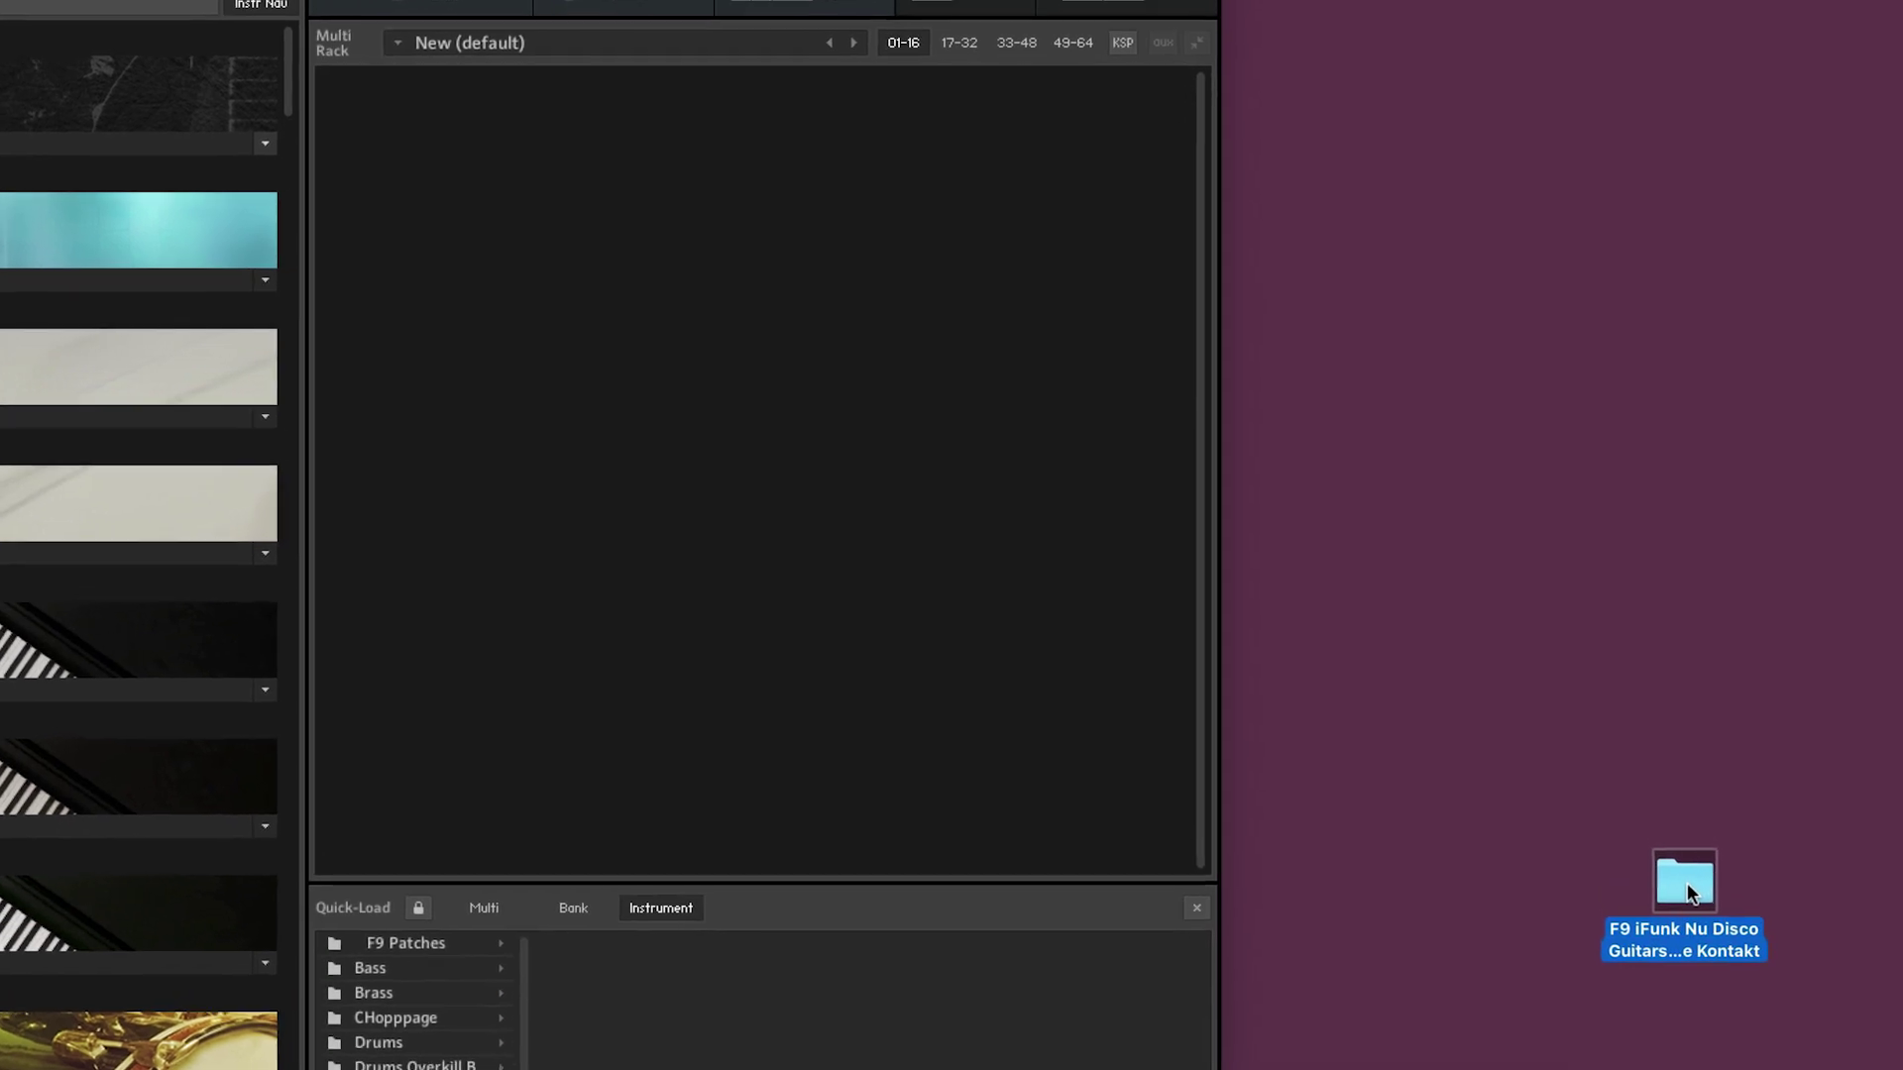
# - Open the iFunk folder in Finder and expand KONTAKT 5_52 to reveal the Rhythm Patches .nki files
pyautogui.doubleClick(1685, 882)
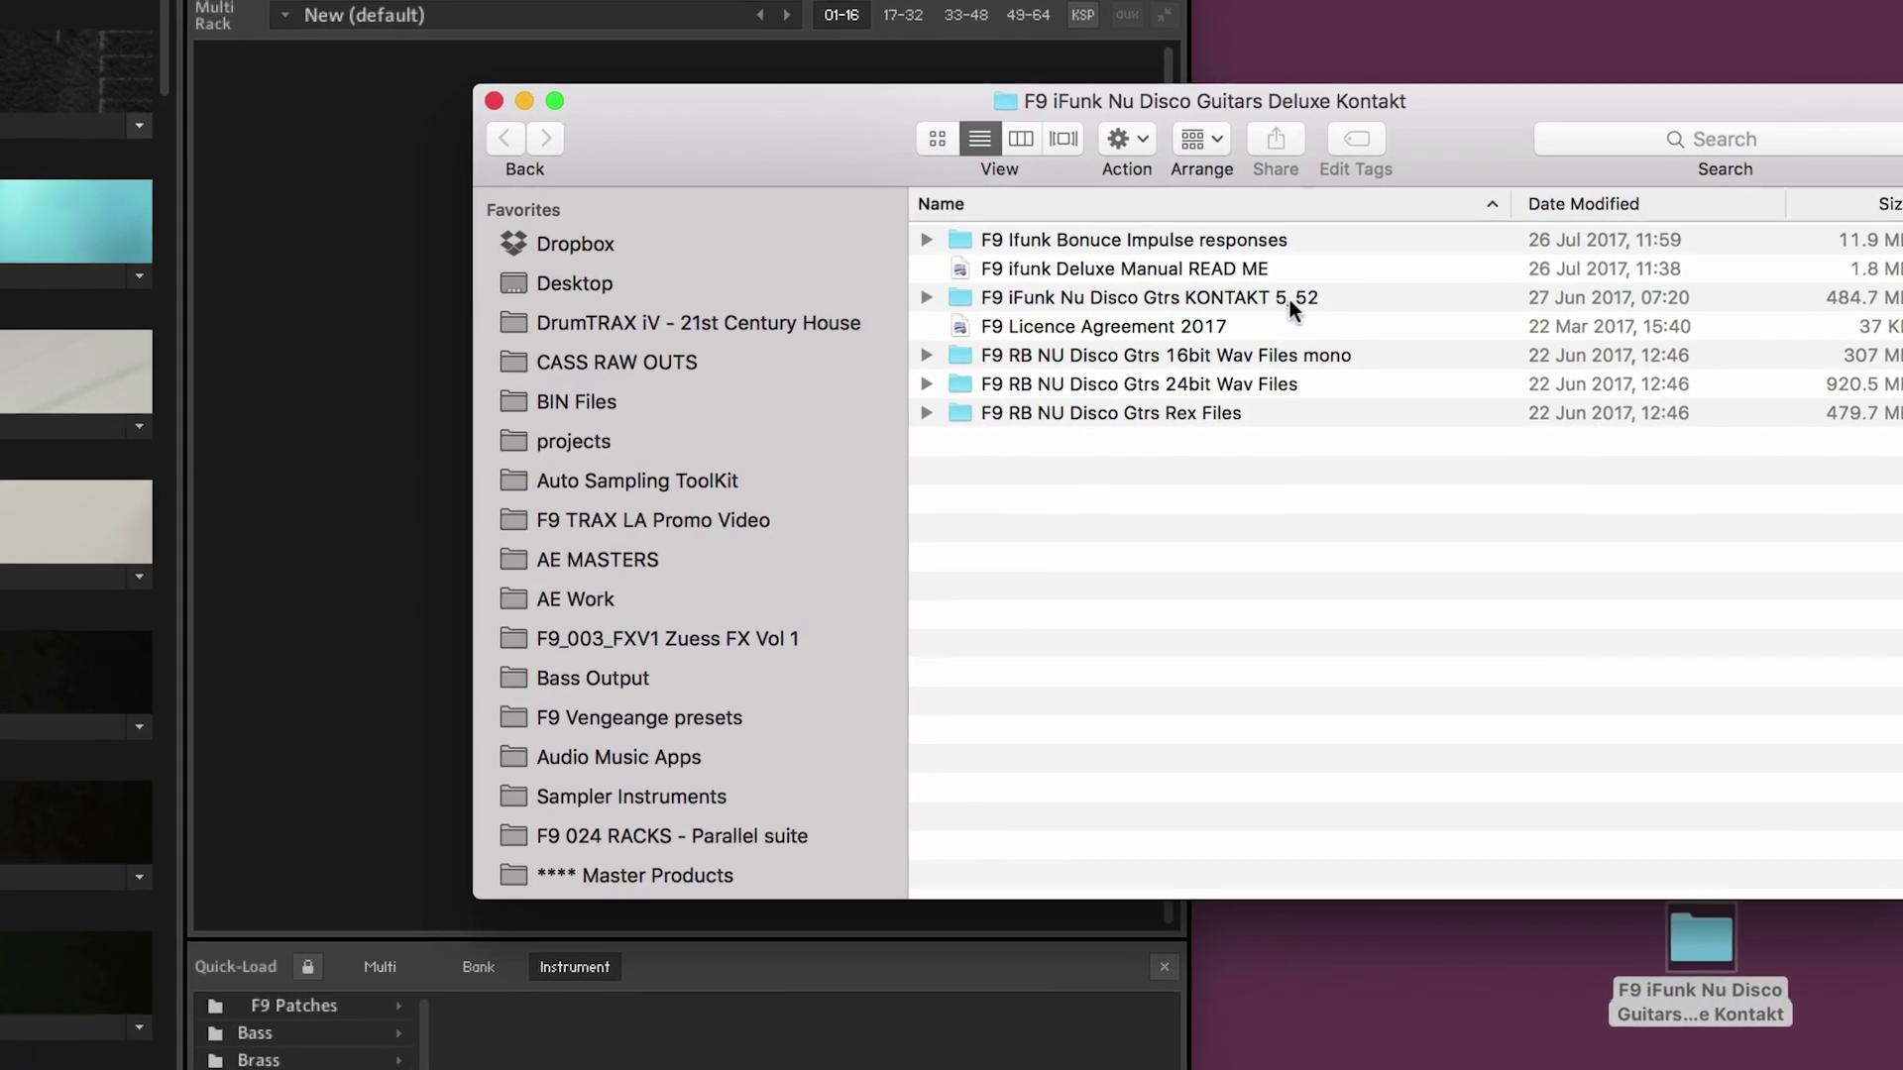
pyautogui.click(1273, 299)
pyautogui.click(914, 295)
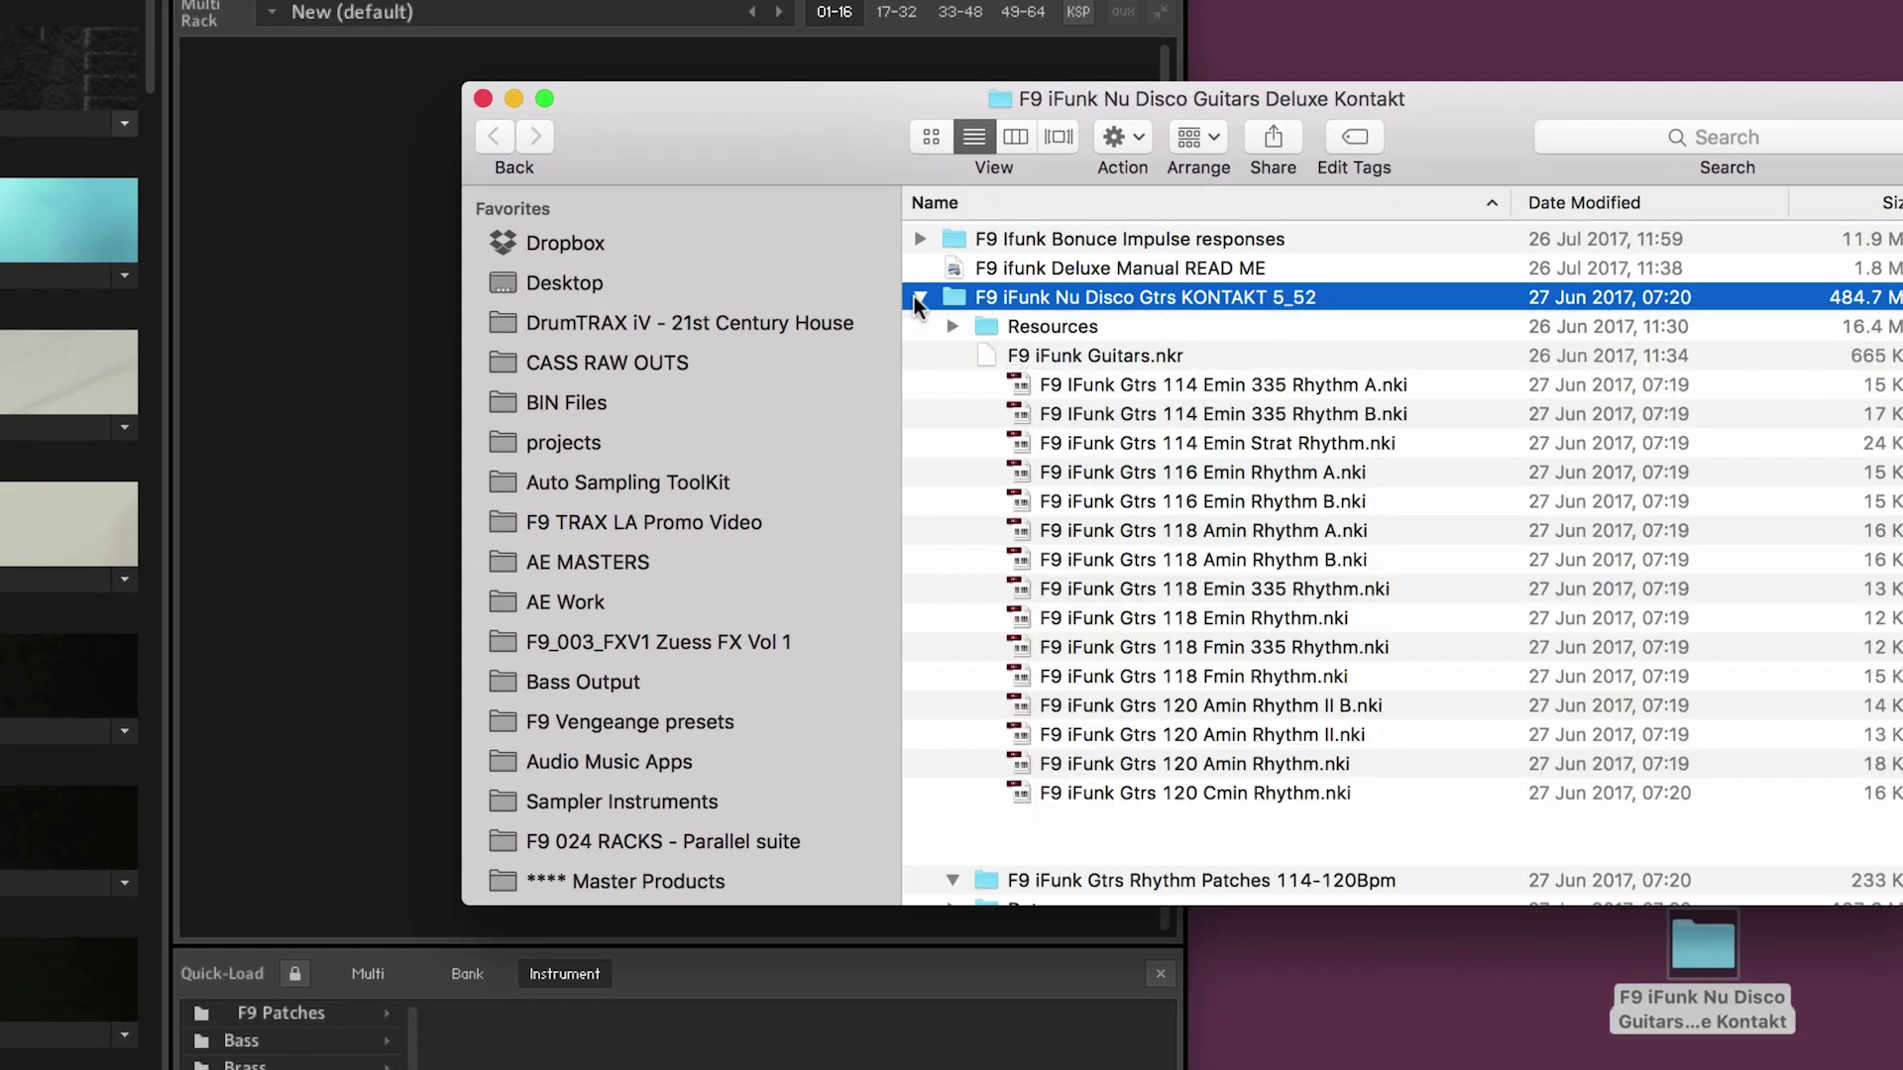
pyautogui.click(1100, 386)
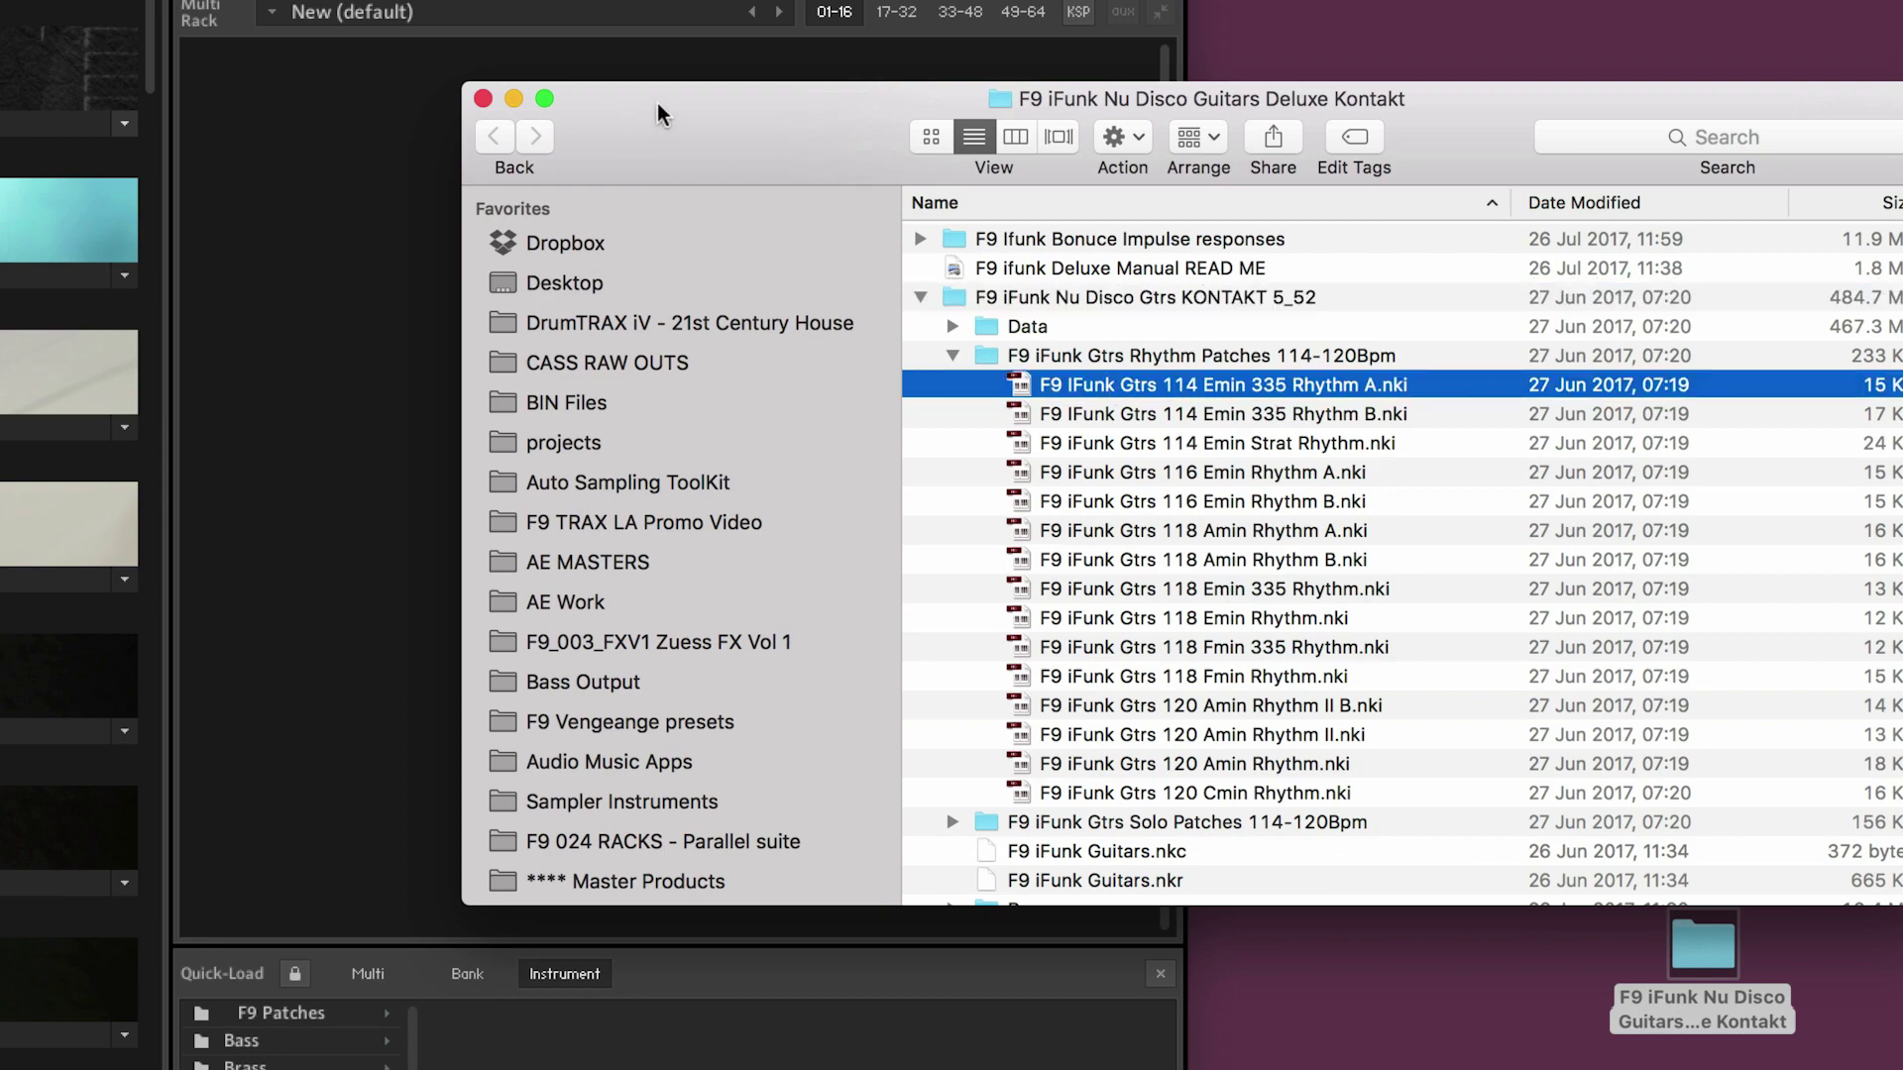
# - Move Finder aside and drag 116 Emin Rhythm B.nki into Kontakt's rack
pyautogui.moveTo(733, 186); pyautogui.dragTo(1172, 182)
pyautogui.moveTo(1405, 492); pyautogui.dragTo(613, 351)
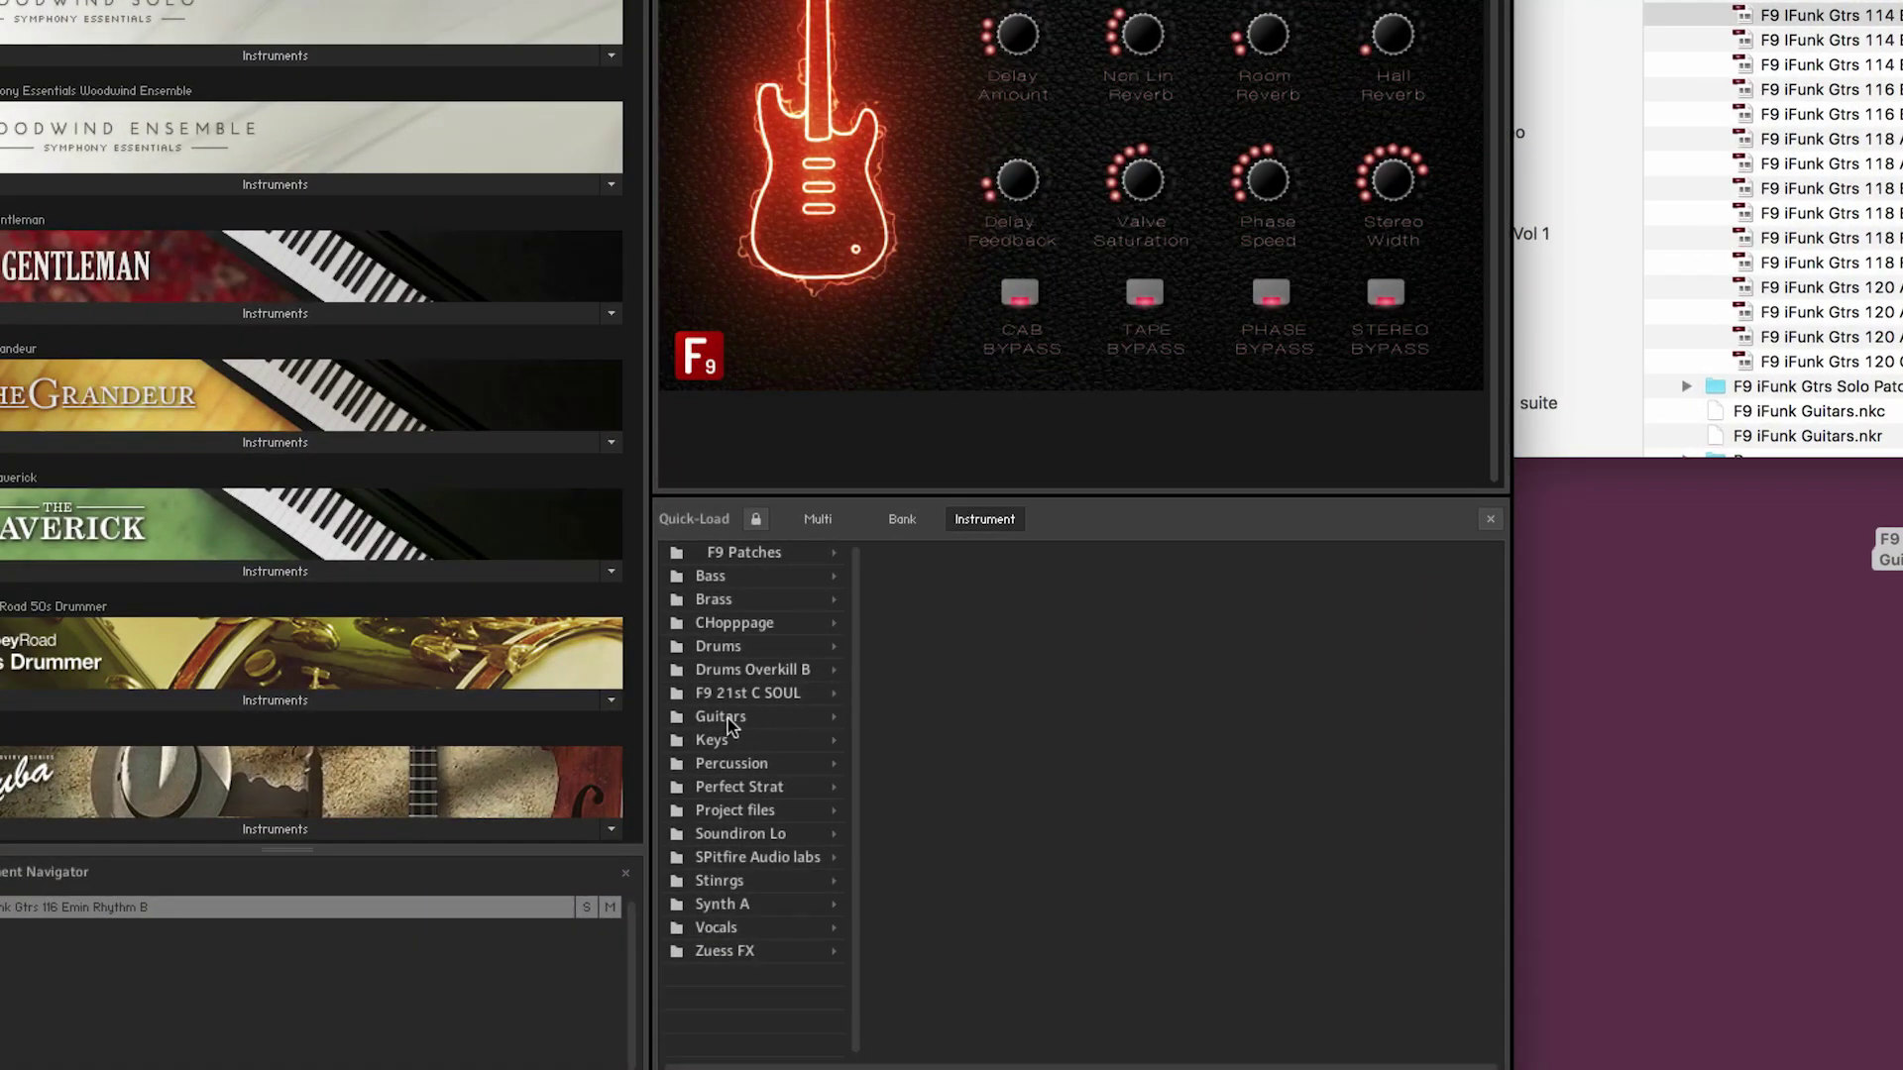
pyautogui.scroll(3, 1417, 75)
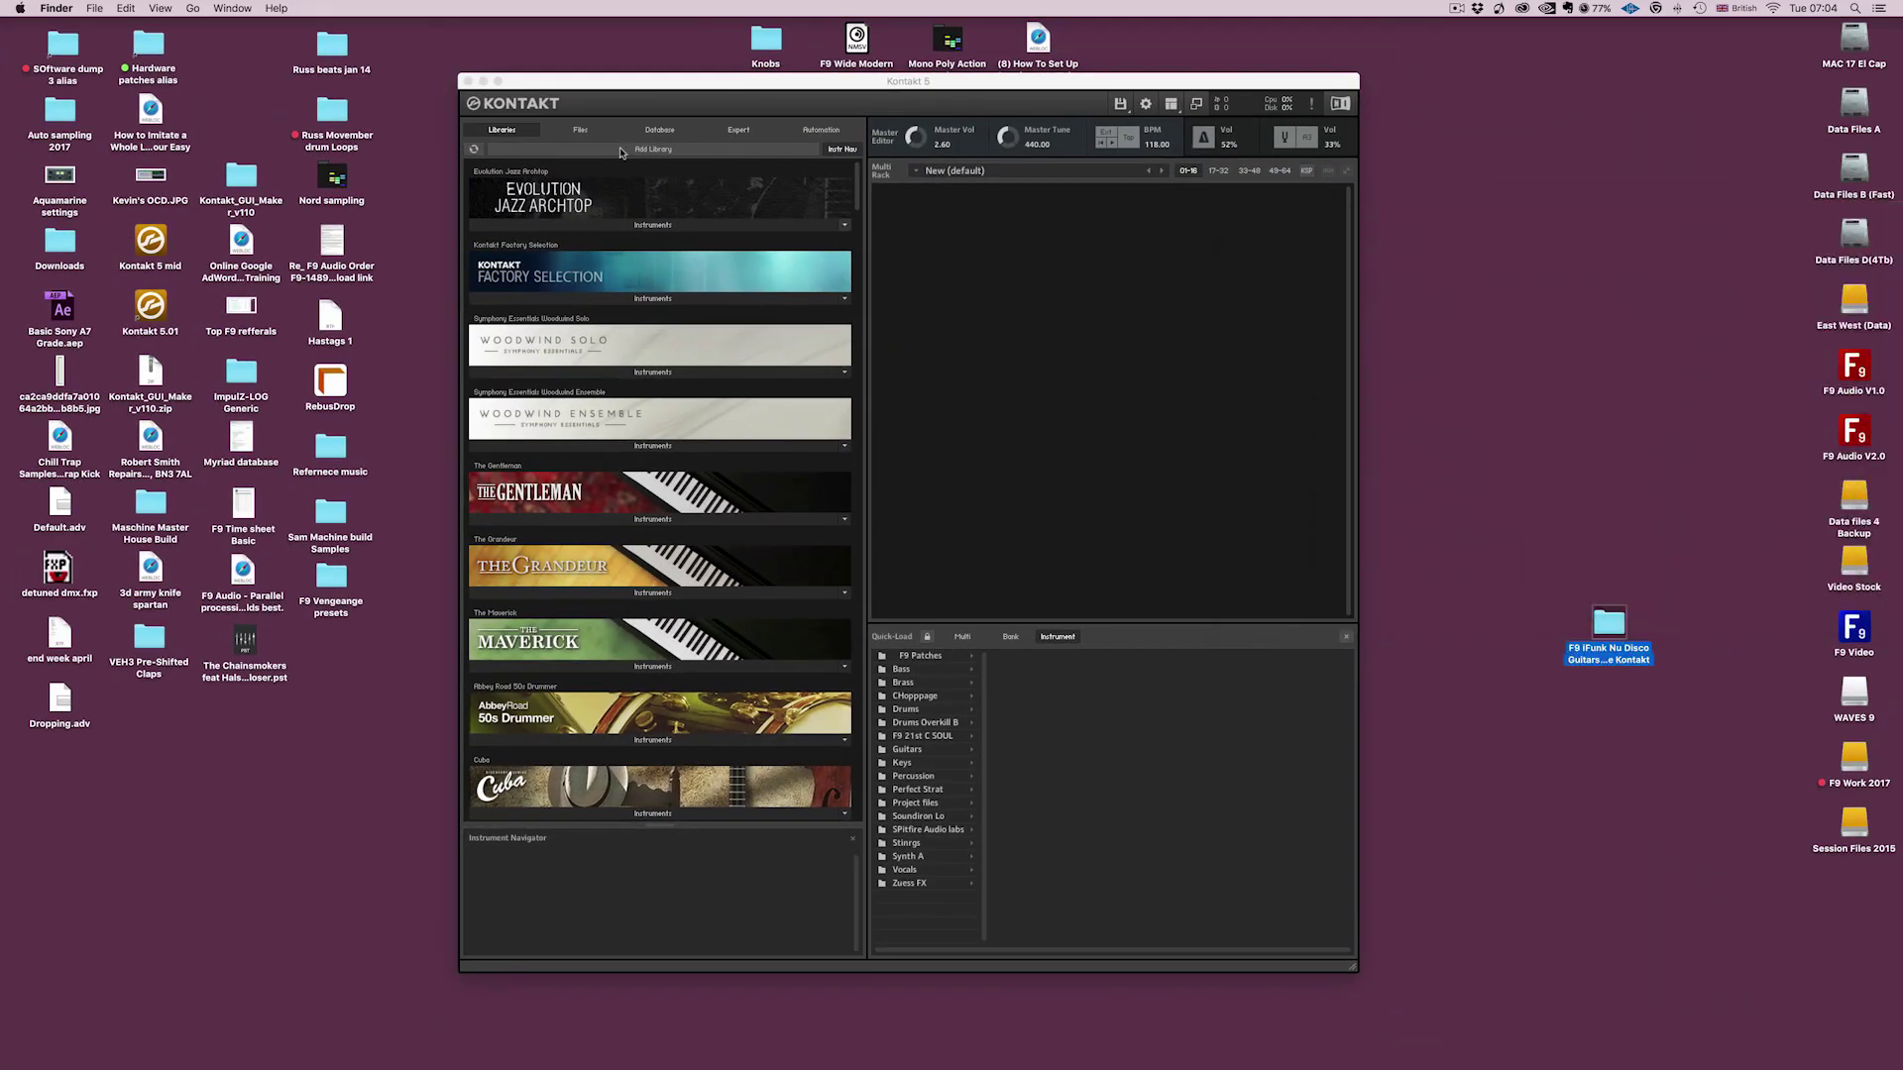
# - Browse the desktop's F9 iFunk Nu Disco Guitars folder in Kontakt's Files browser to list its subfolders
pyautogui.click(594, 91)
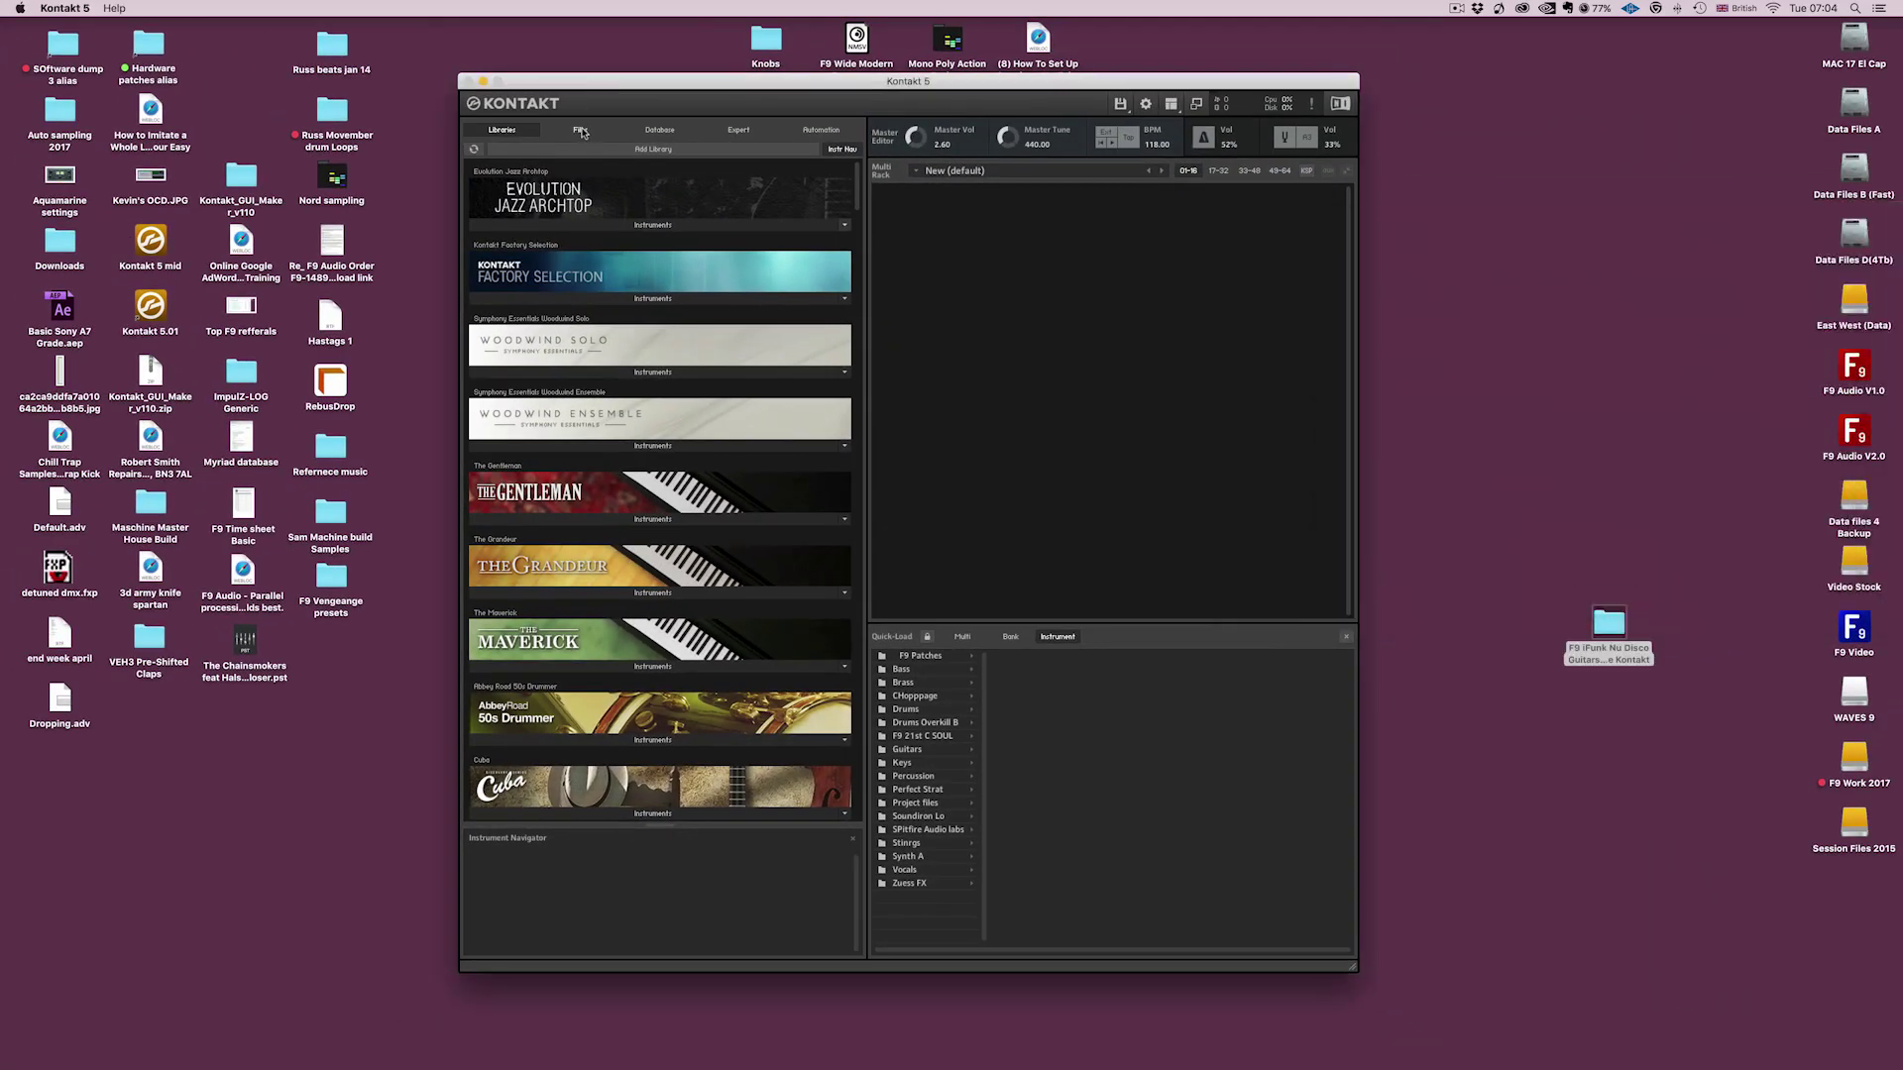
pyautogui.click(580, 131)
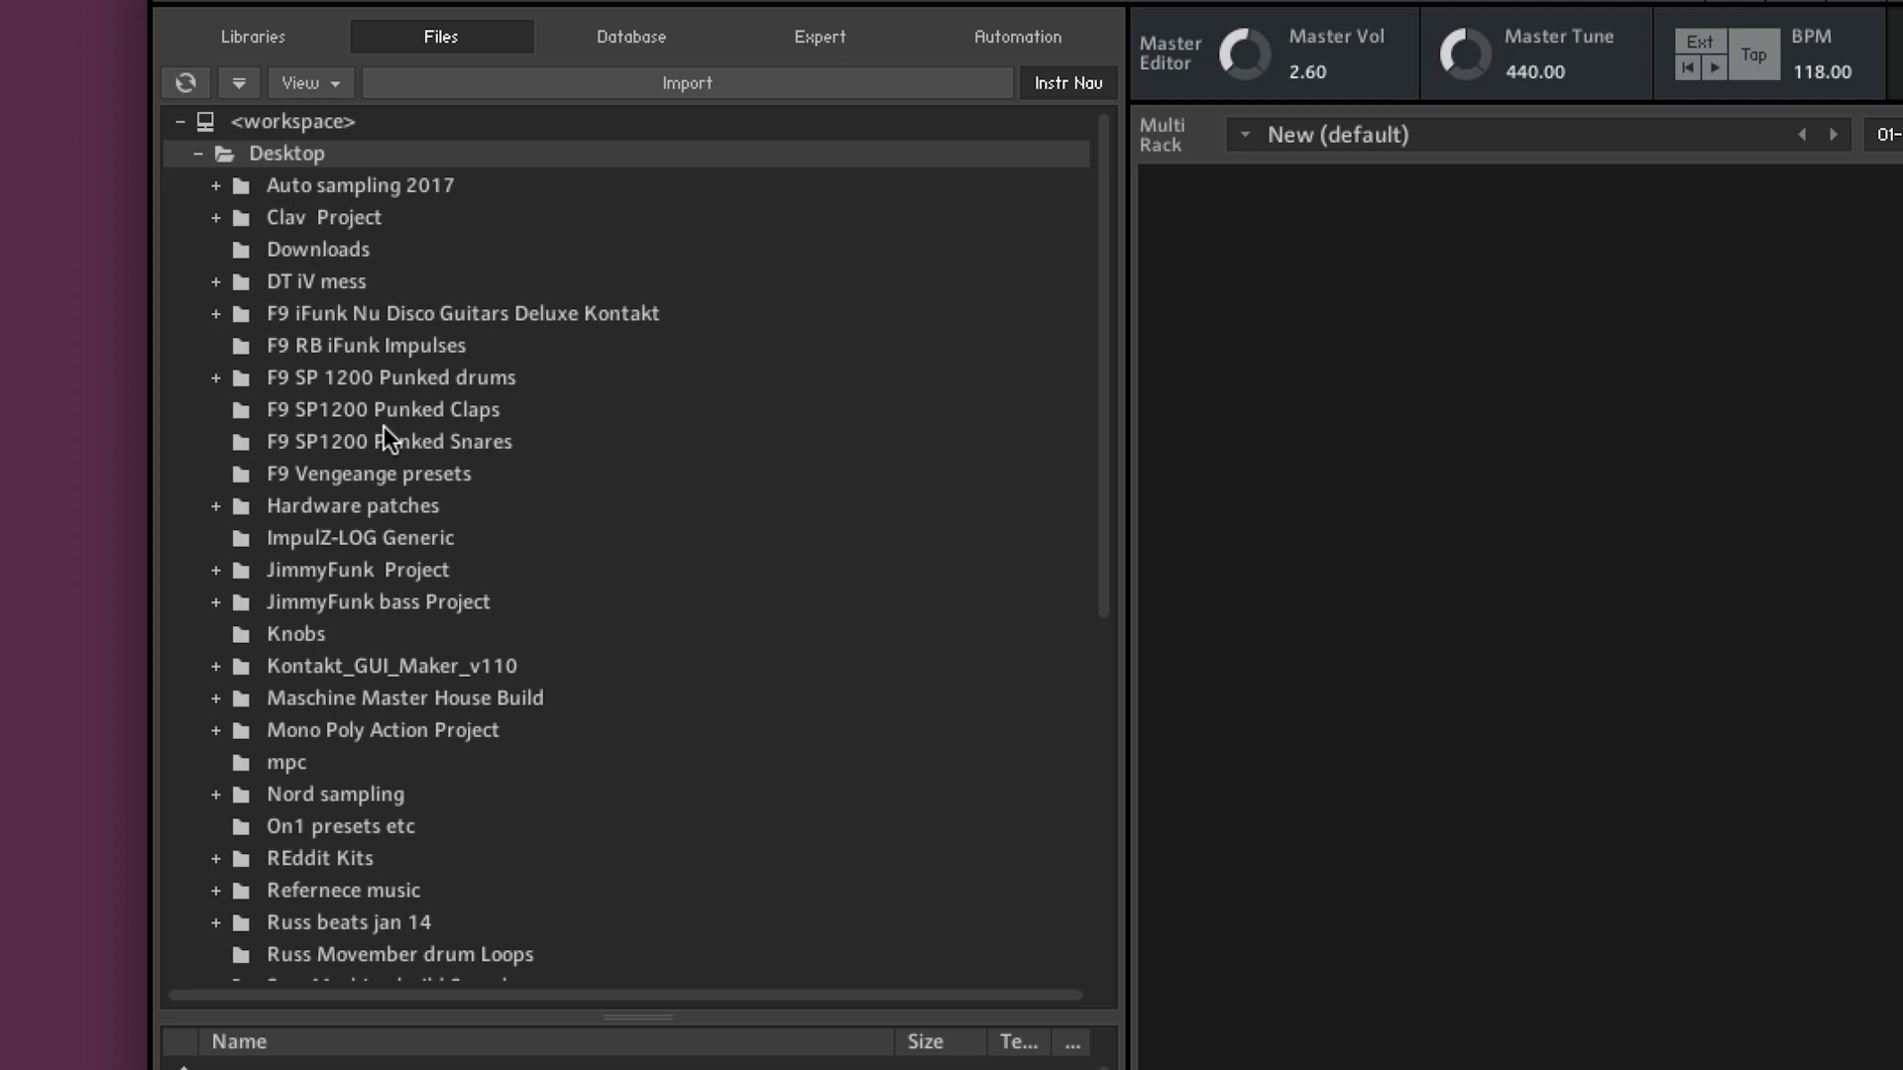
pyautogui.click(397, 313)
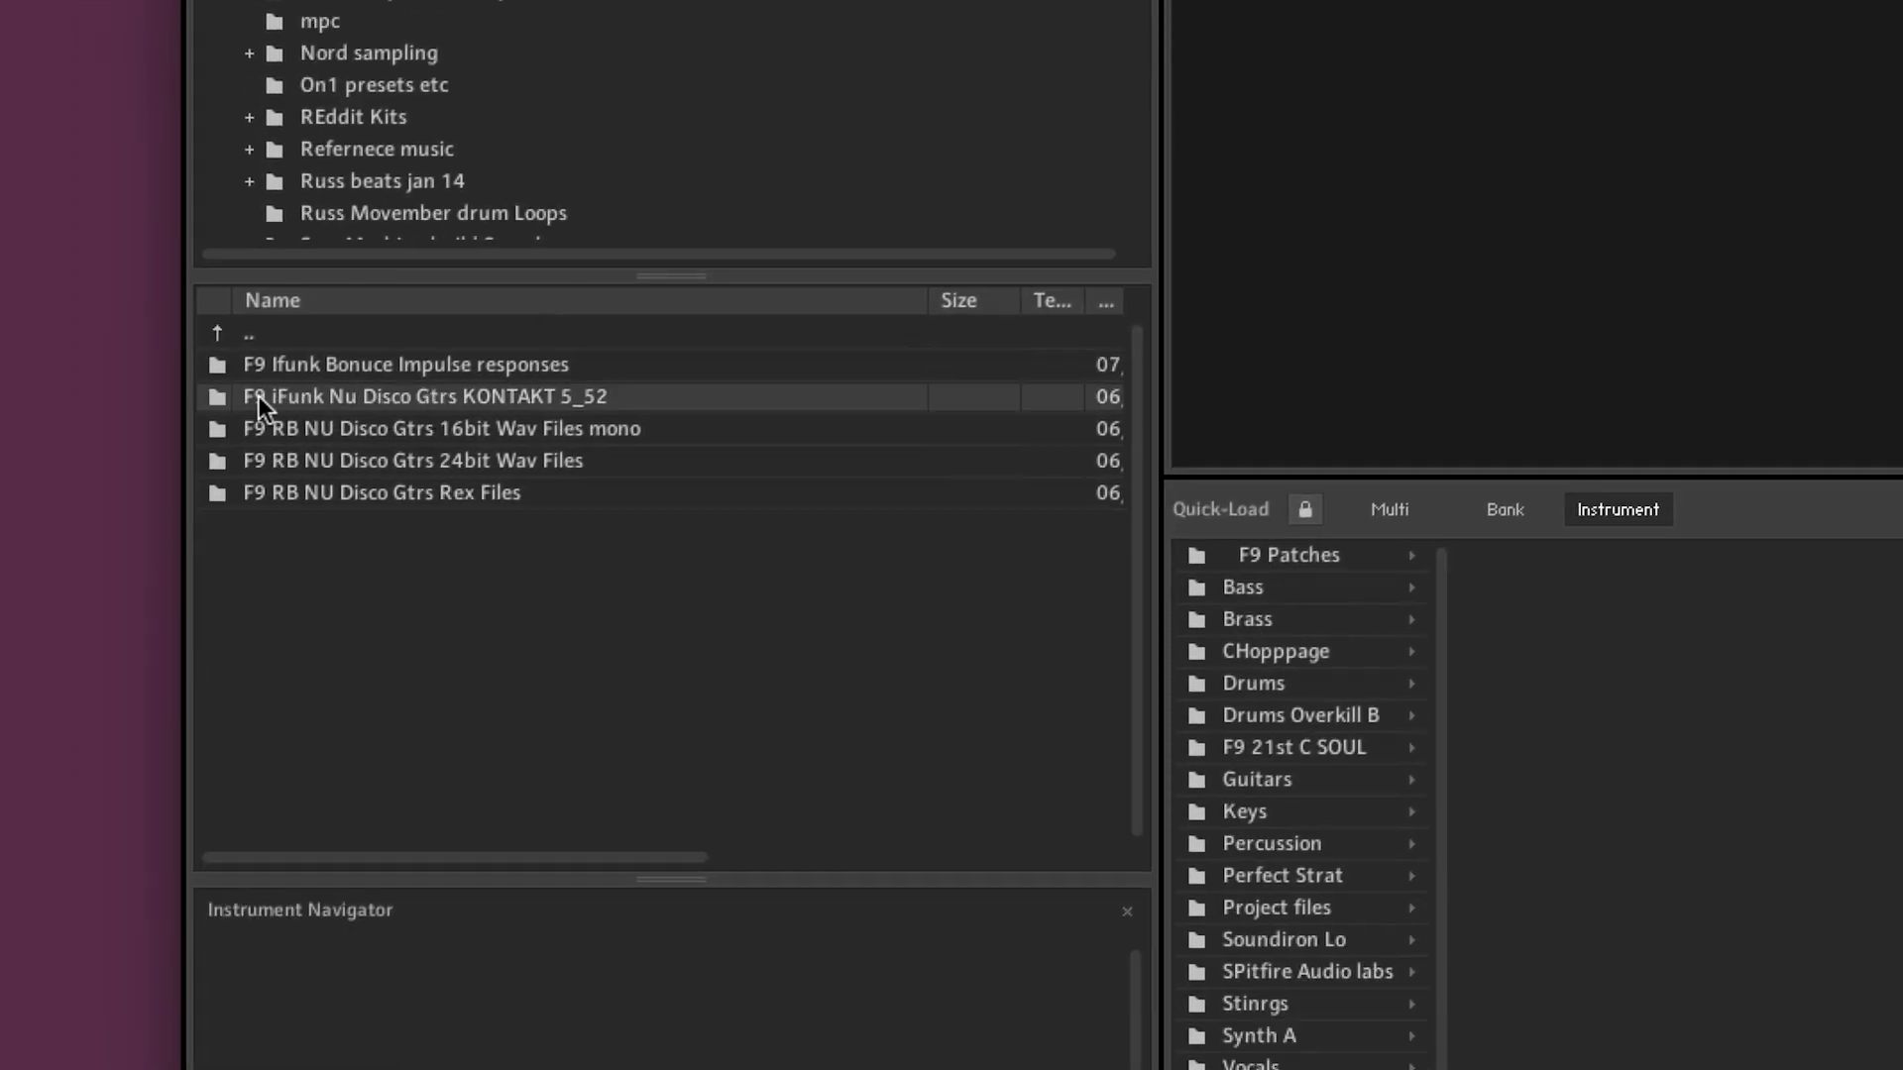
# - Add the KONTAKT 5_52 folder to Quick-Load's Guitars category
pyautogui.moveTo(224, 396); pyautogui.dragTo(1252, 787)
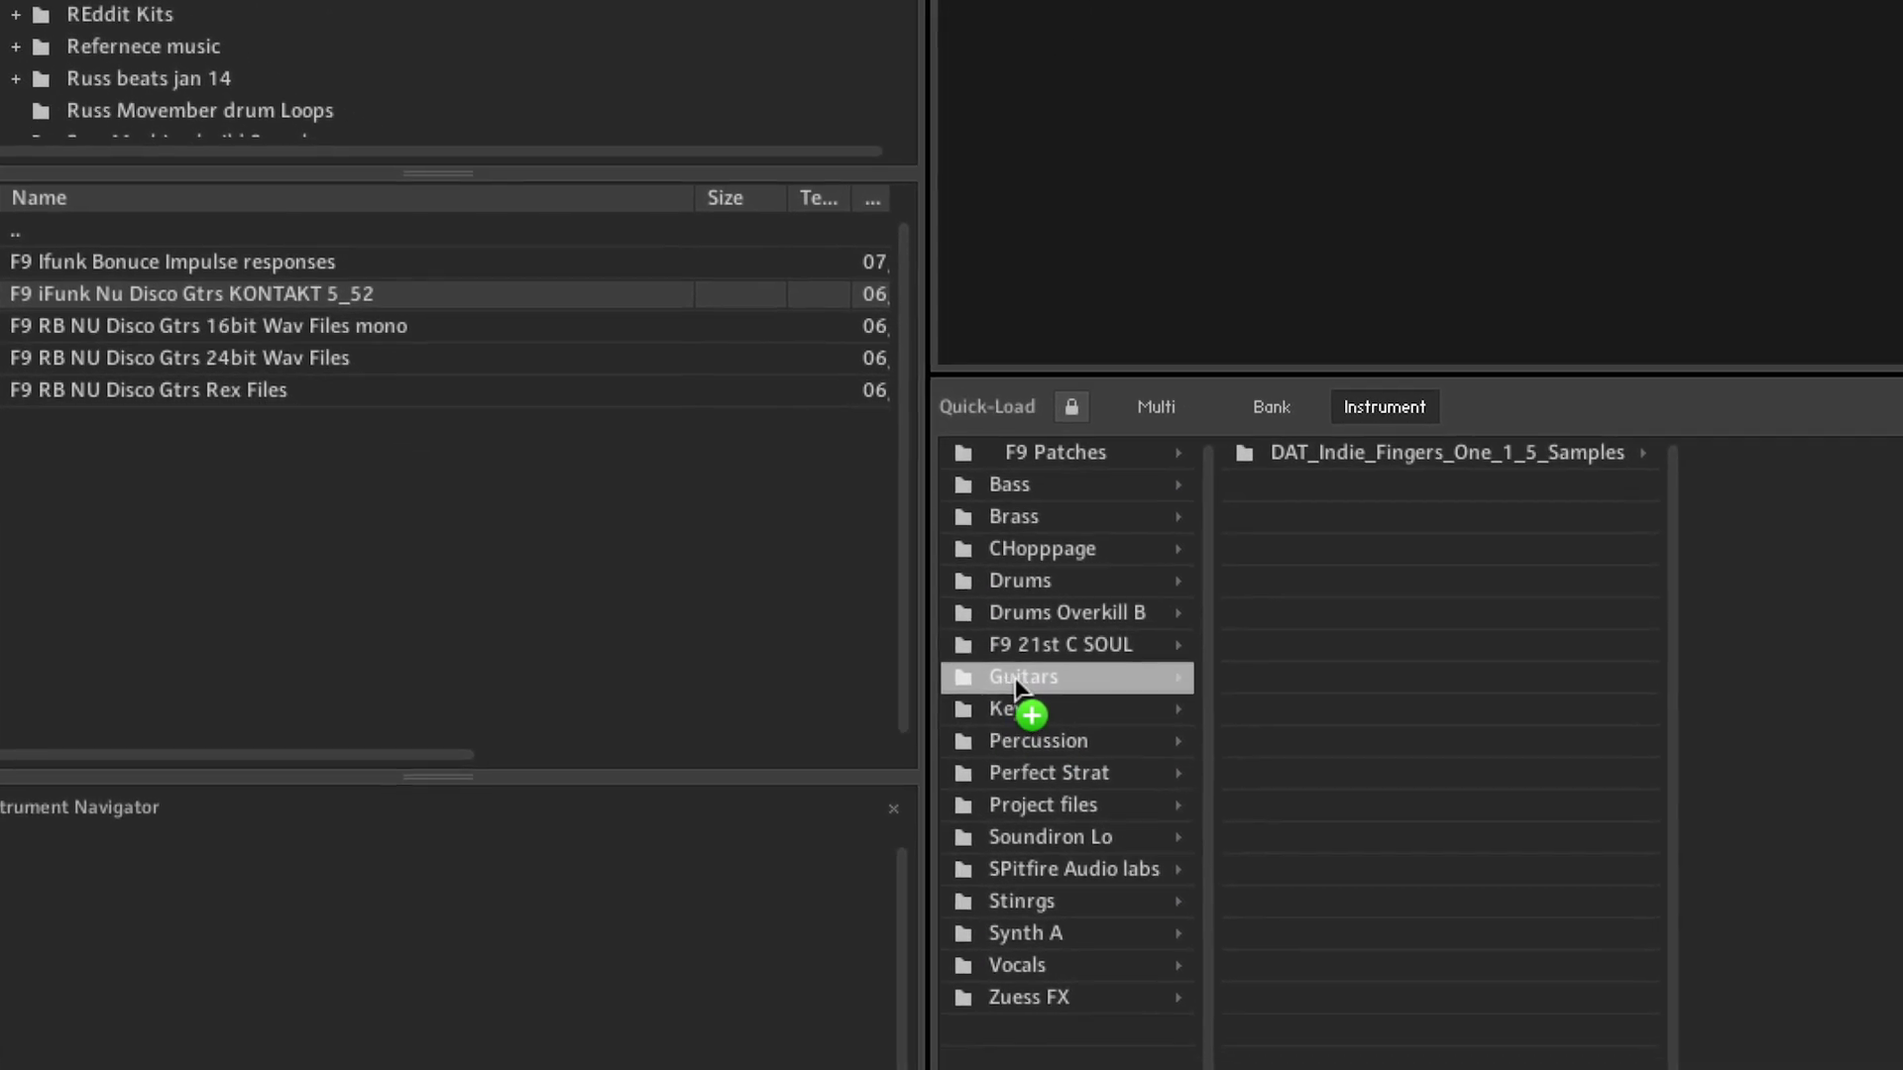
pyautogui.moveTo(1015, 680); pyautogui.dragTo(1043, 680)
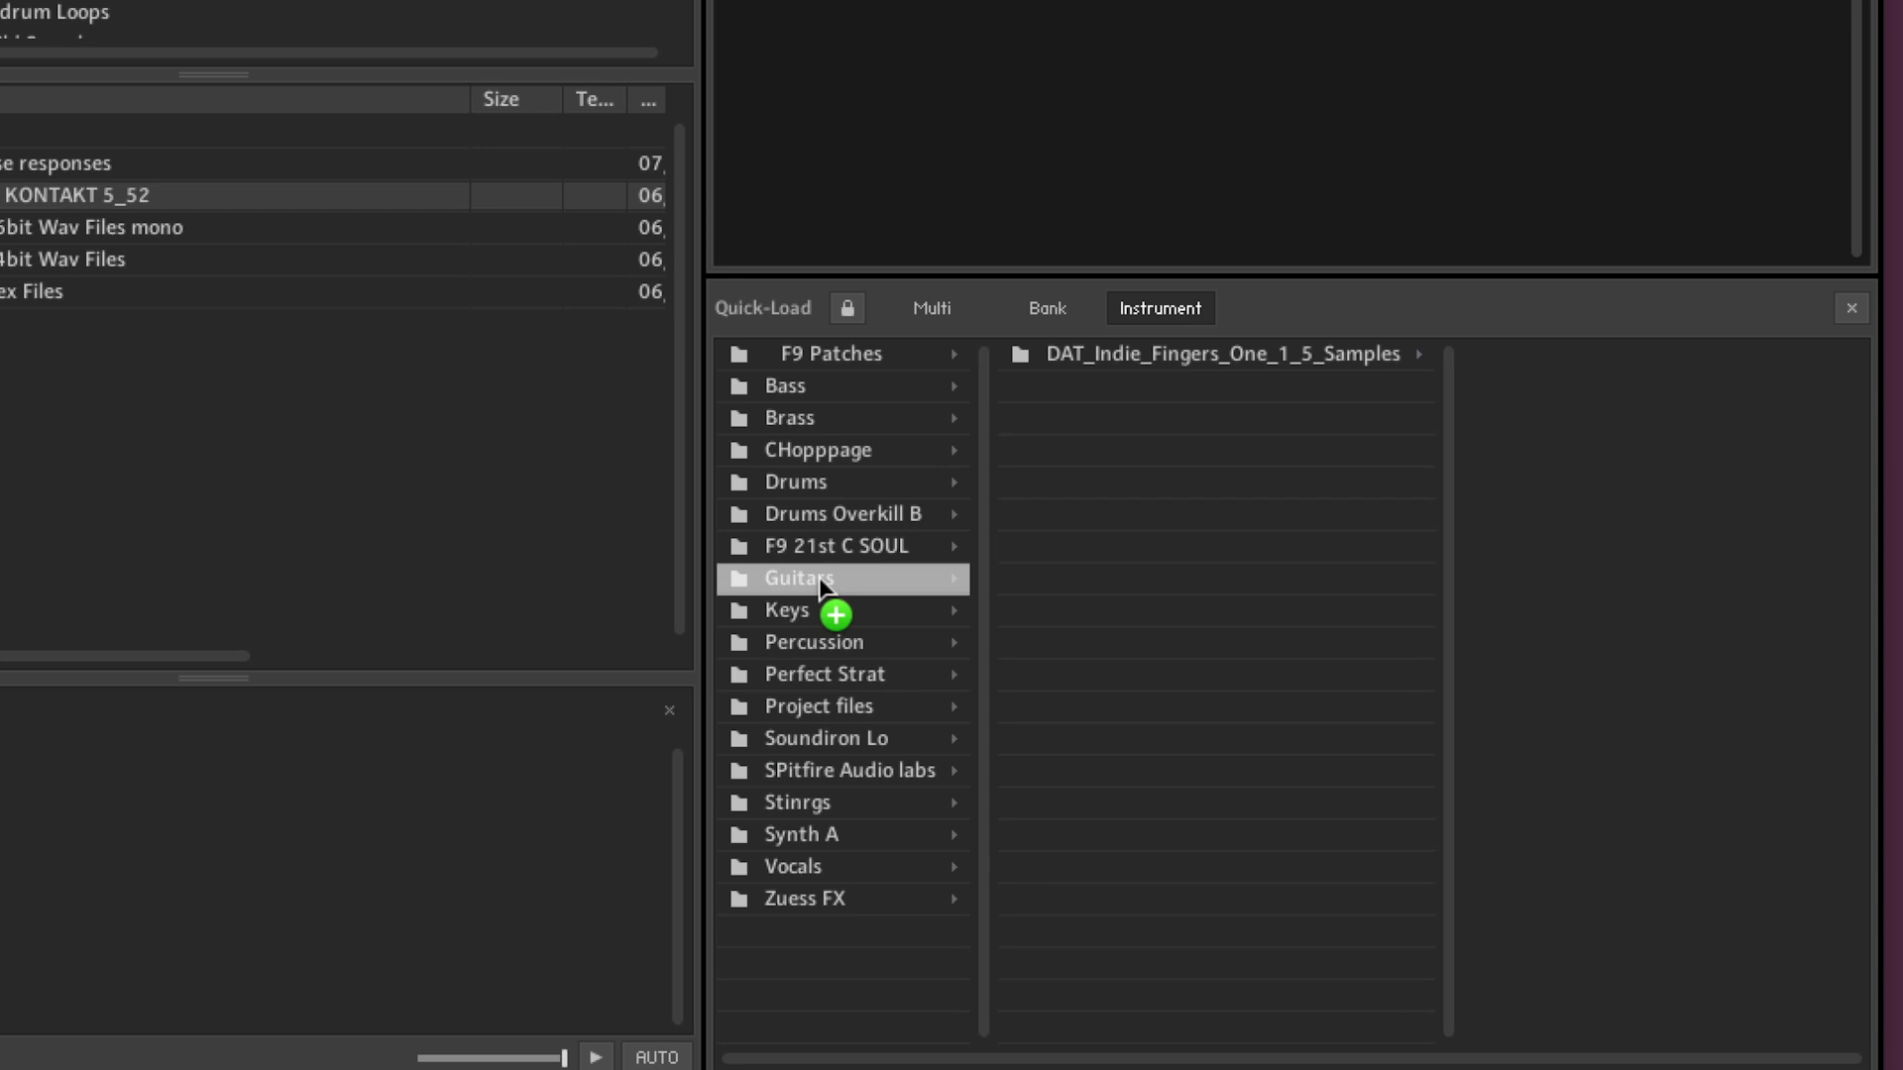
pyautogui.moveTo(818, 578); pyautogui.dragTo(820, 579)
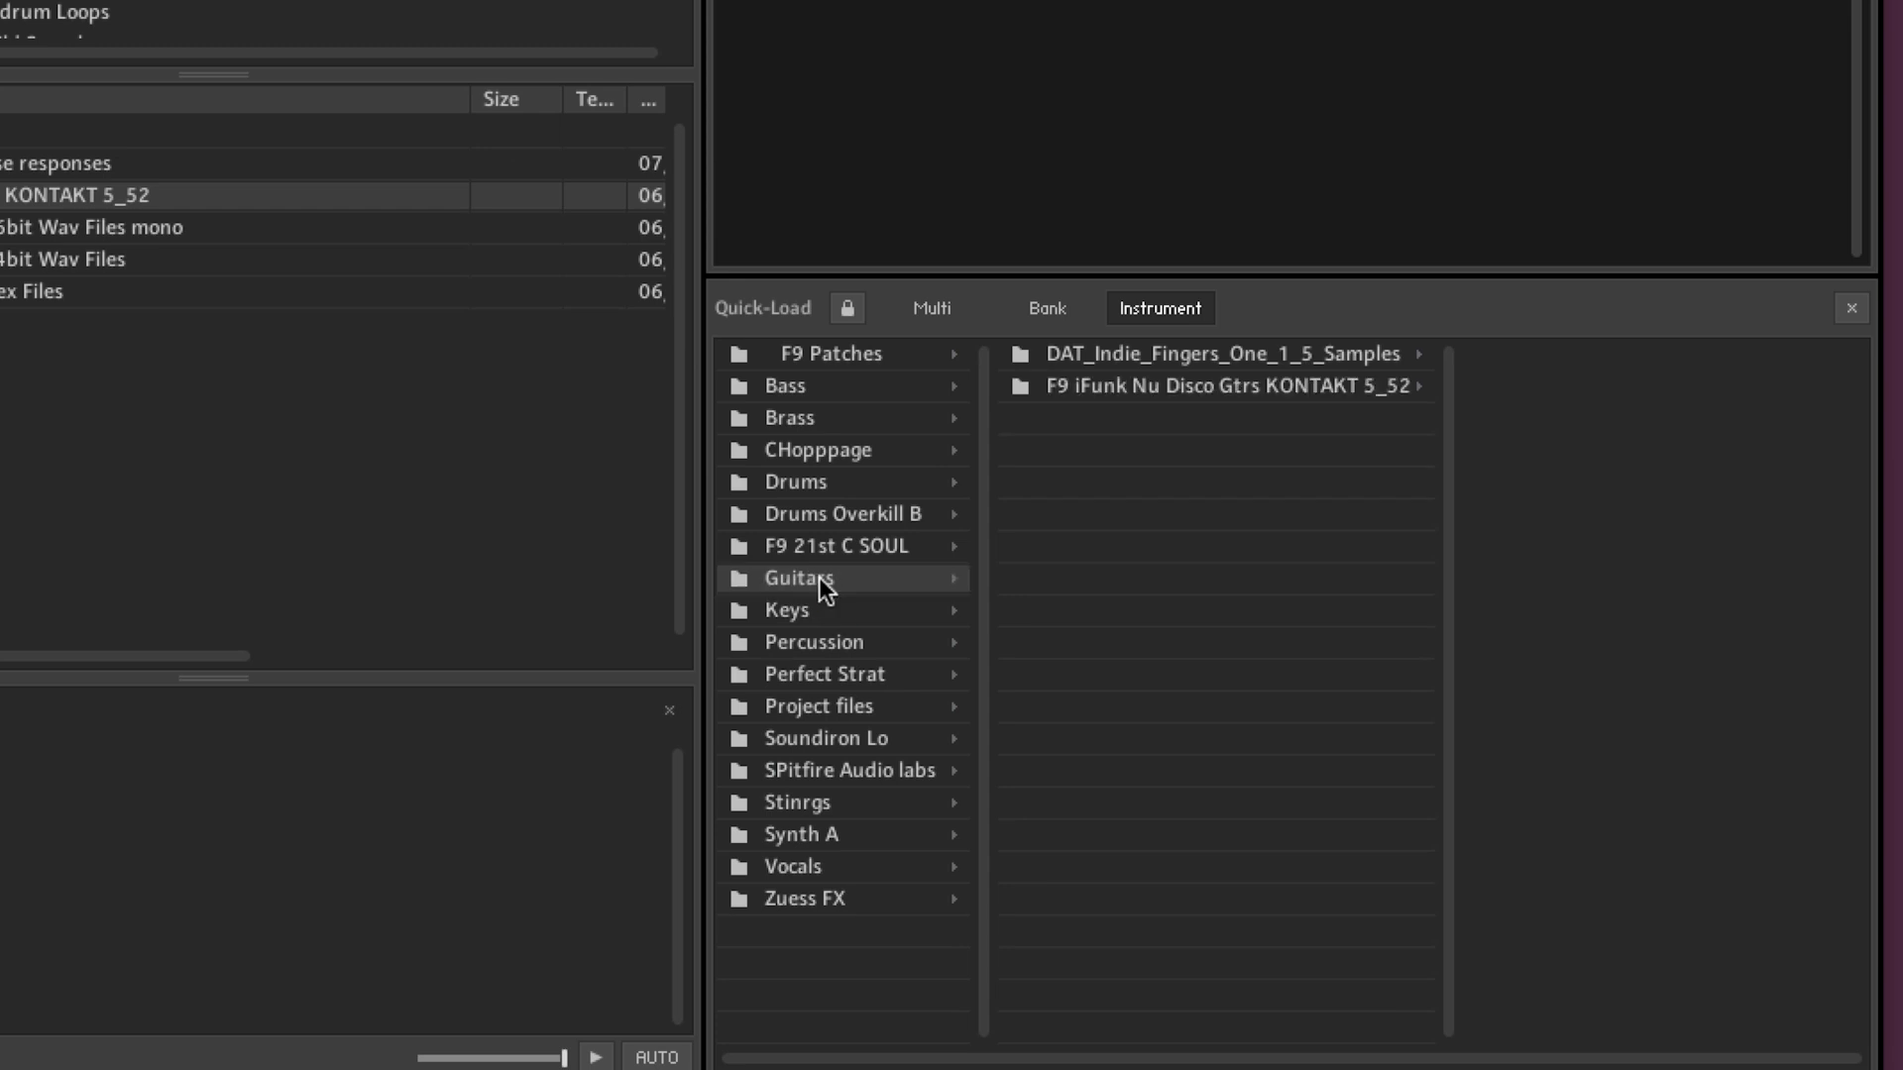
# - Load the 114 Emin 335 Rhythm A patch from the new folder into the rack
pyautogui.click(1103, 386)
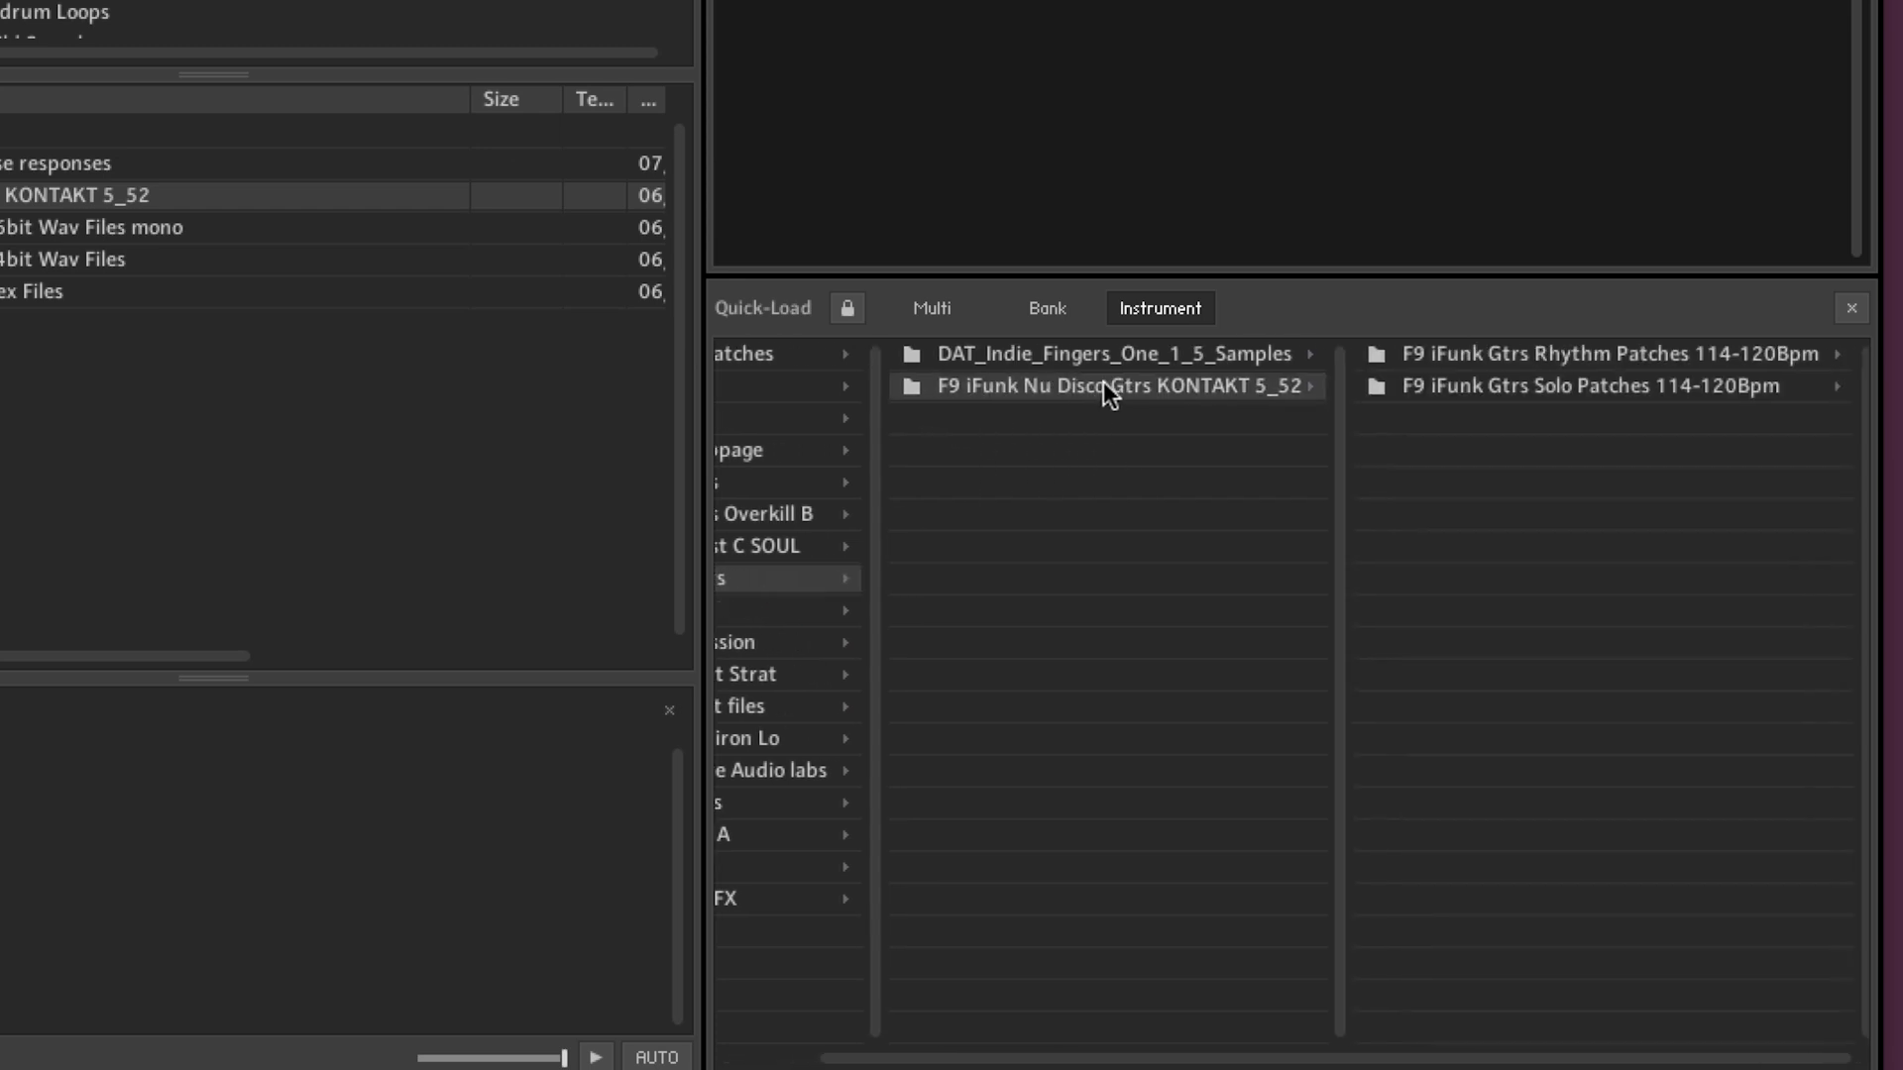
pyautogui.click(1639, 352)
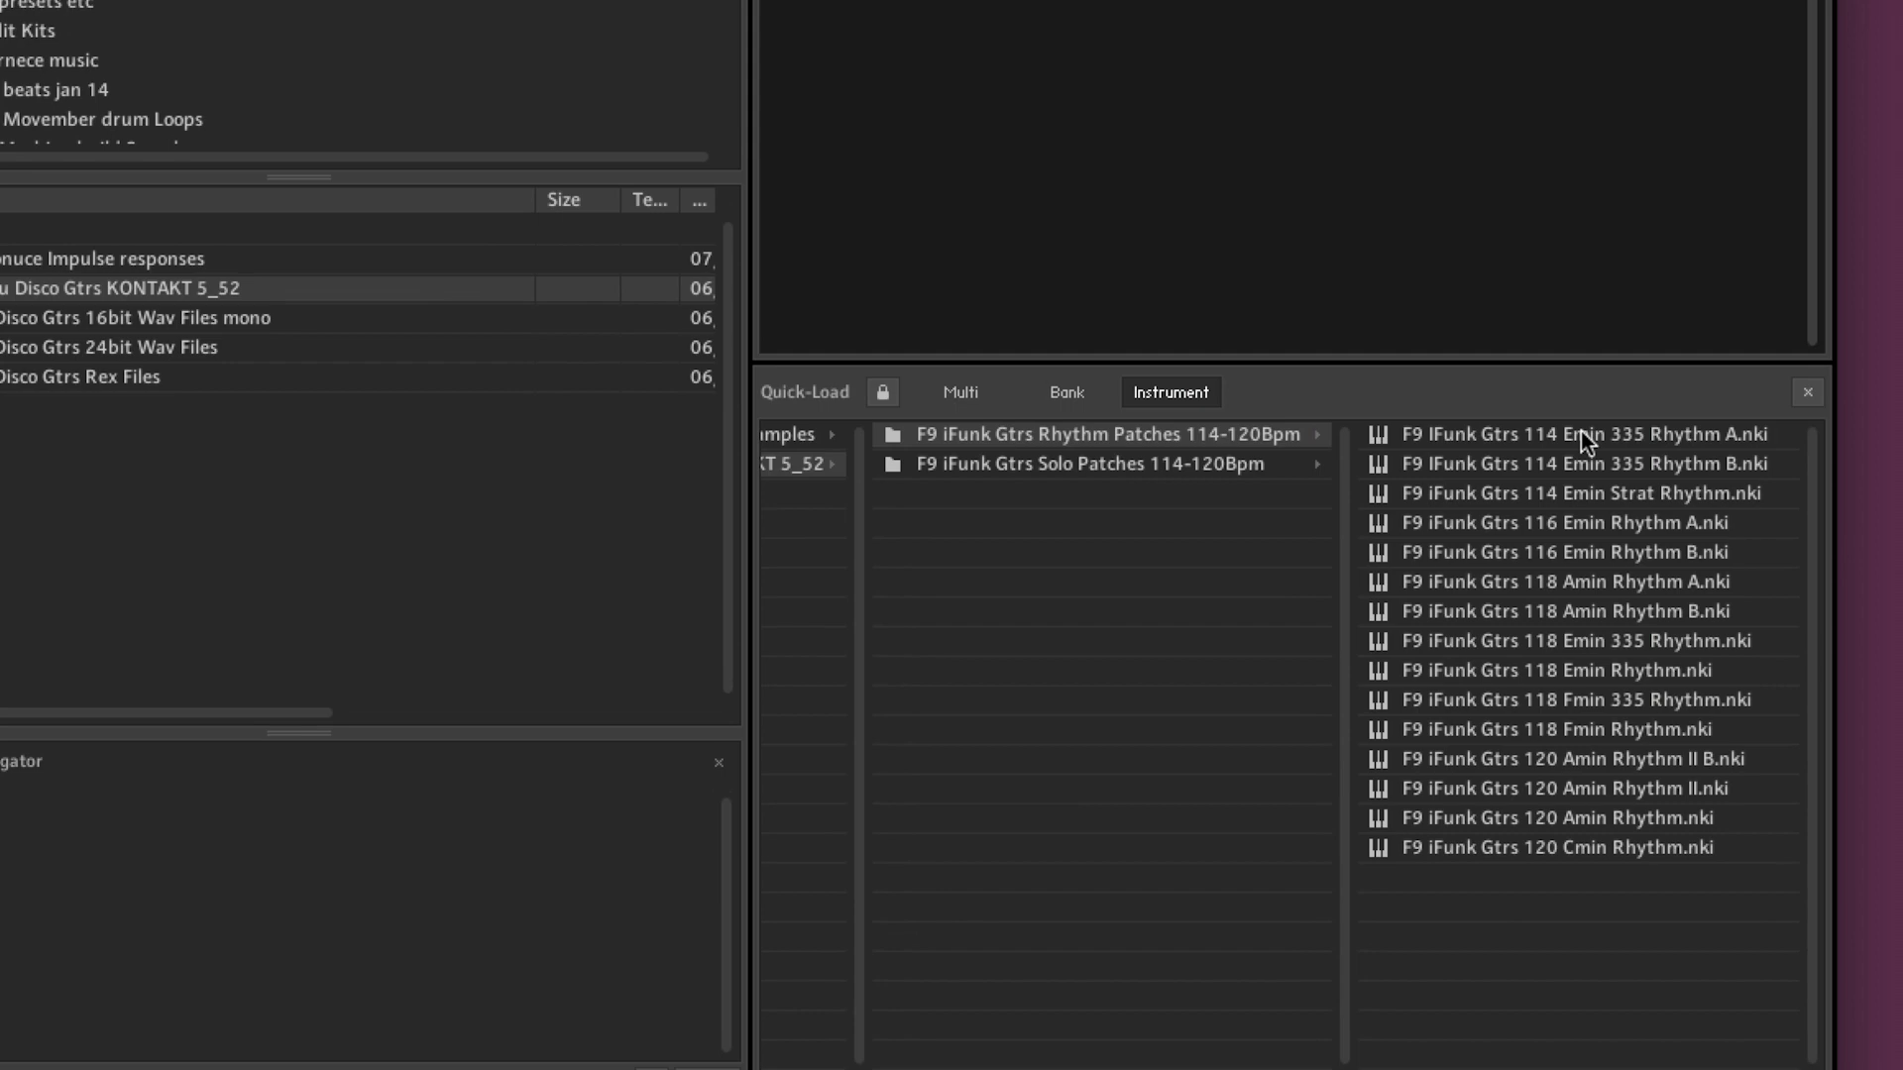
pyautogui.moveTo(1456, 635); pyautogui.dragTo(1280, 71)
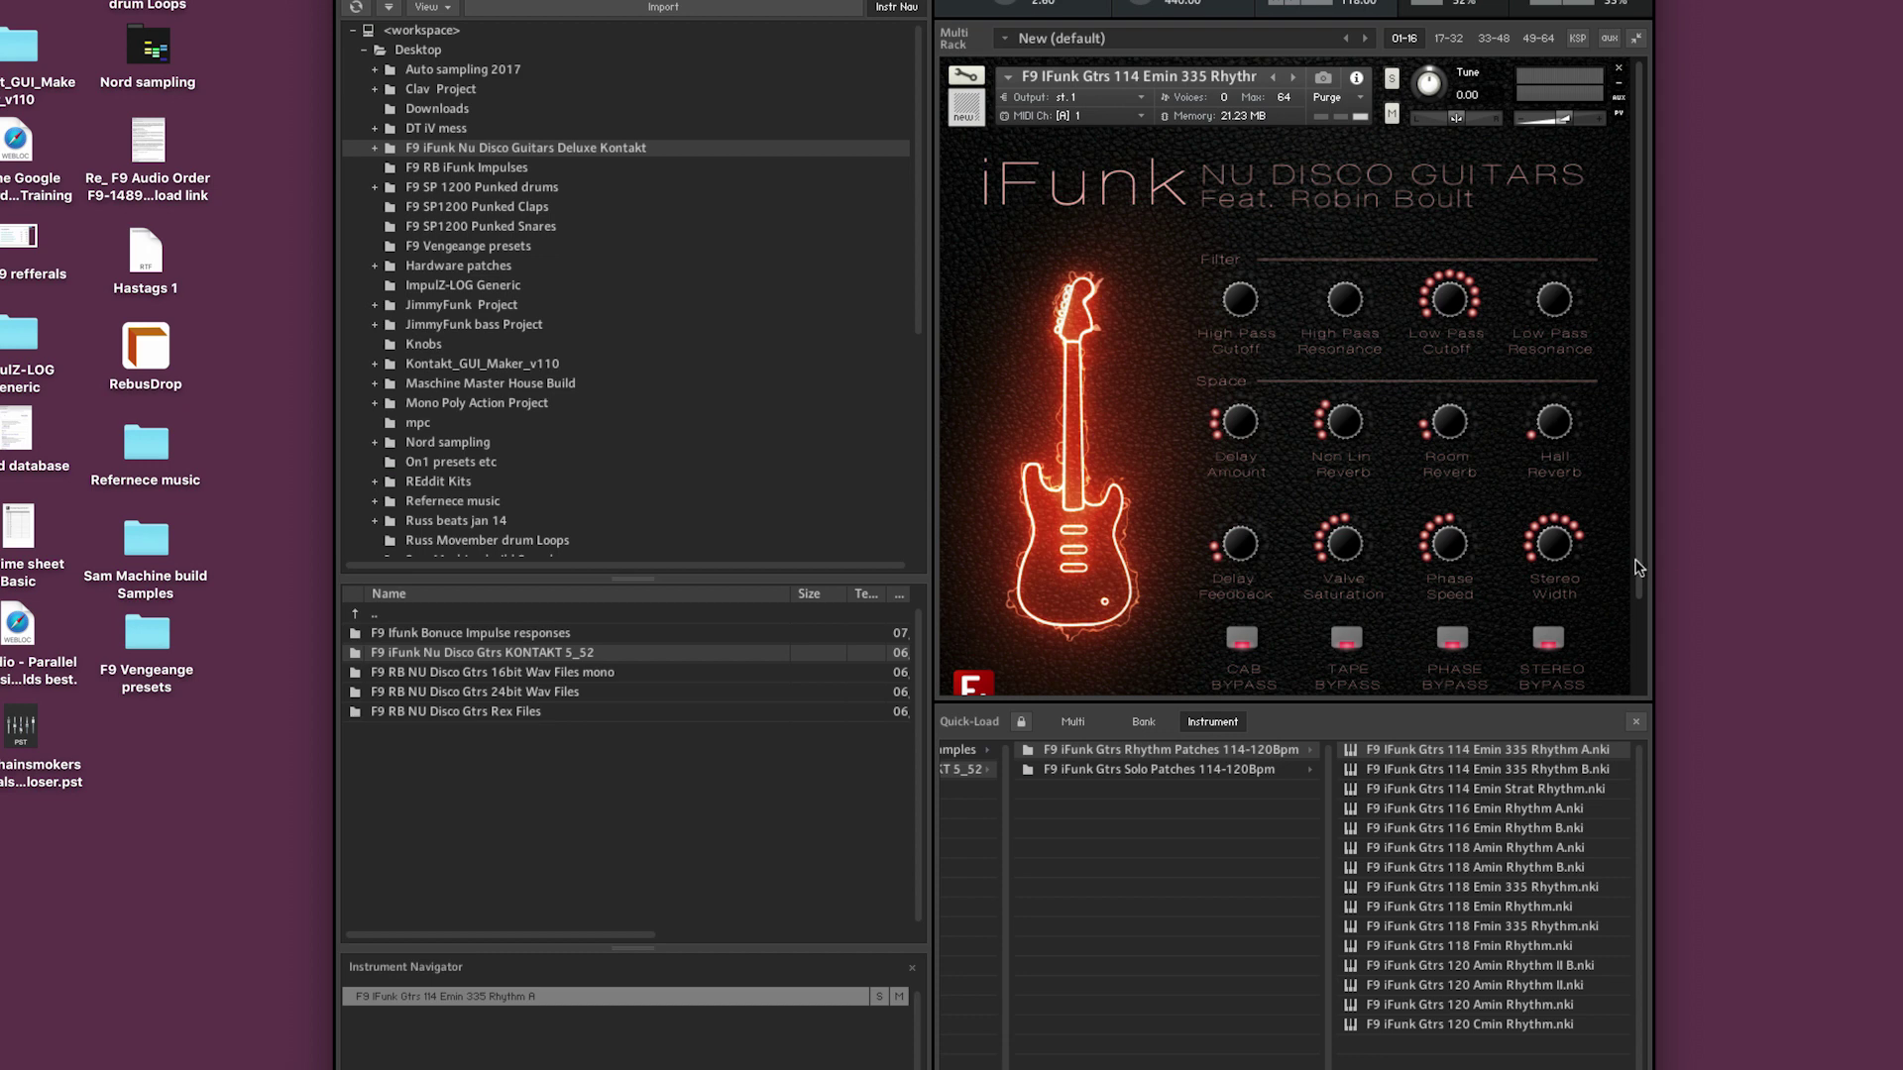
pyautogui.scroll(-2, 1639, 594)
pyautogui.hscroll(-5, 1288, 892)
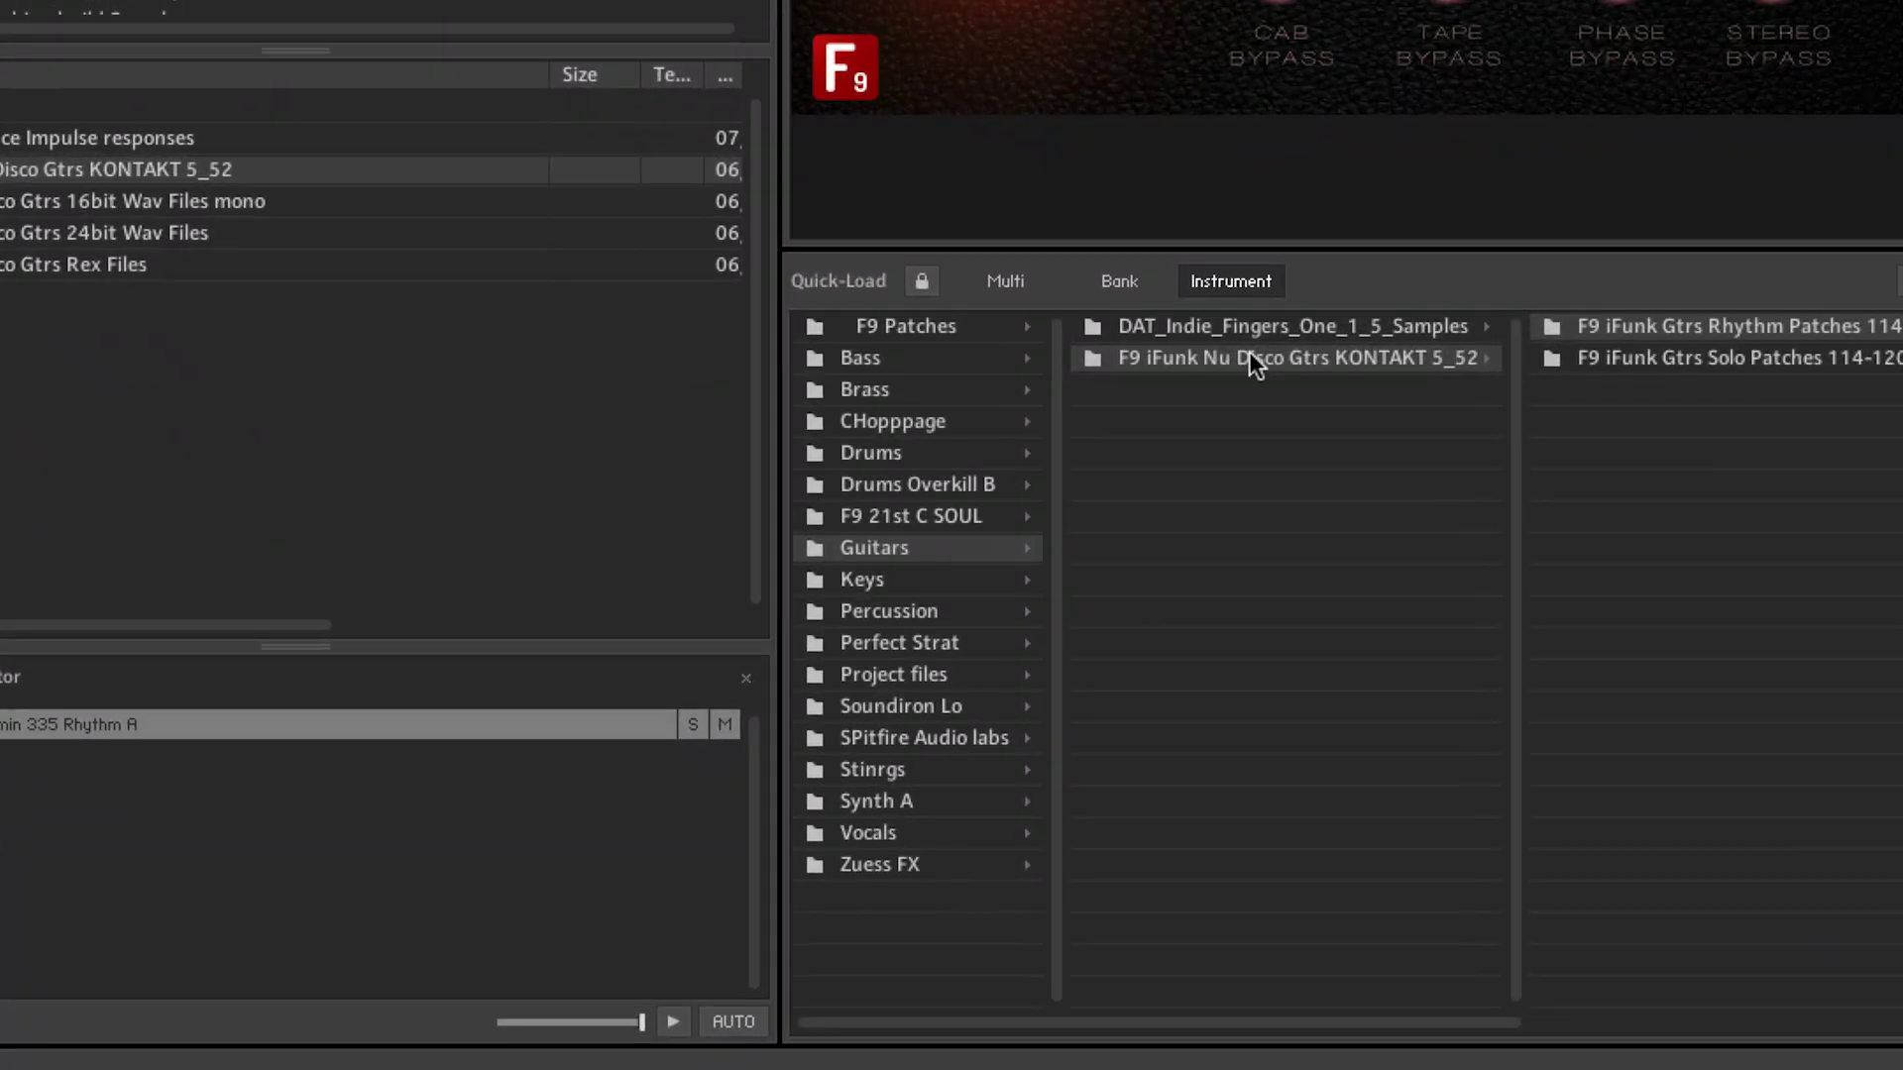
# - Rename the KONTAKT 5_52 folder under Quick-Load's Guitars to 'F9 iFunk'
pyautogui.rightClick(1249, 359)
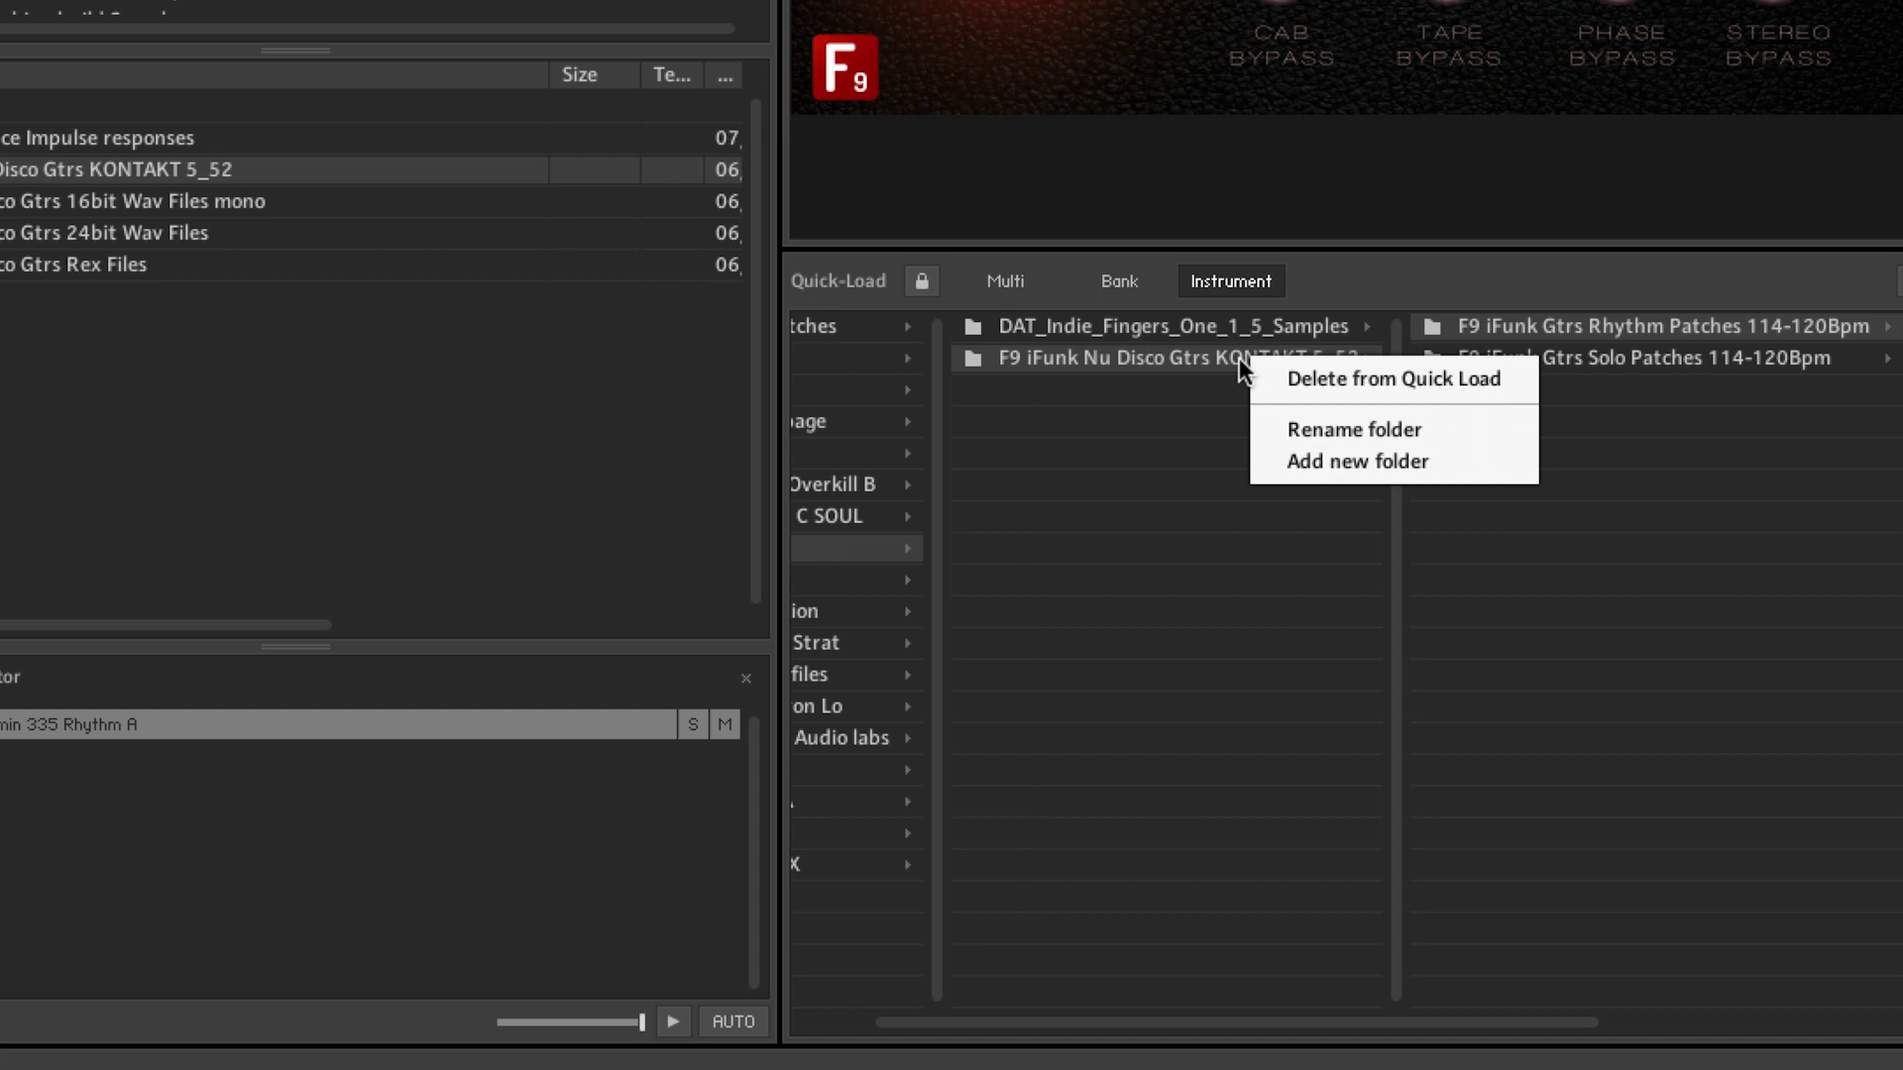
pyautogui.click(1338, 432)
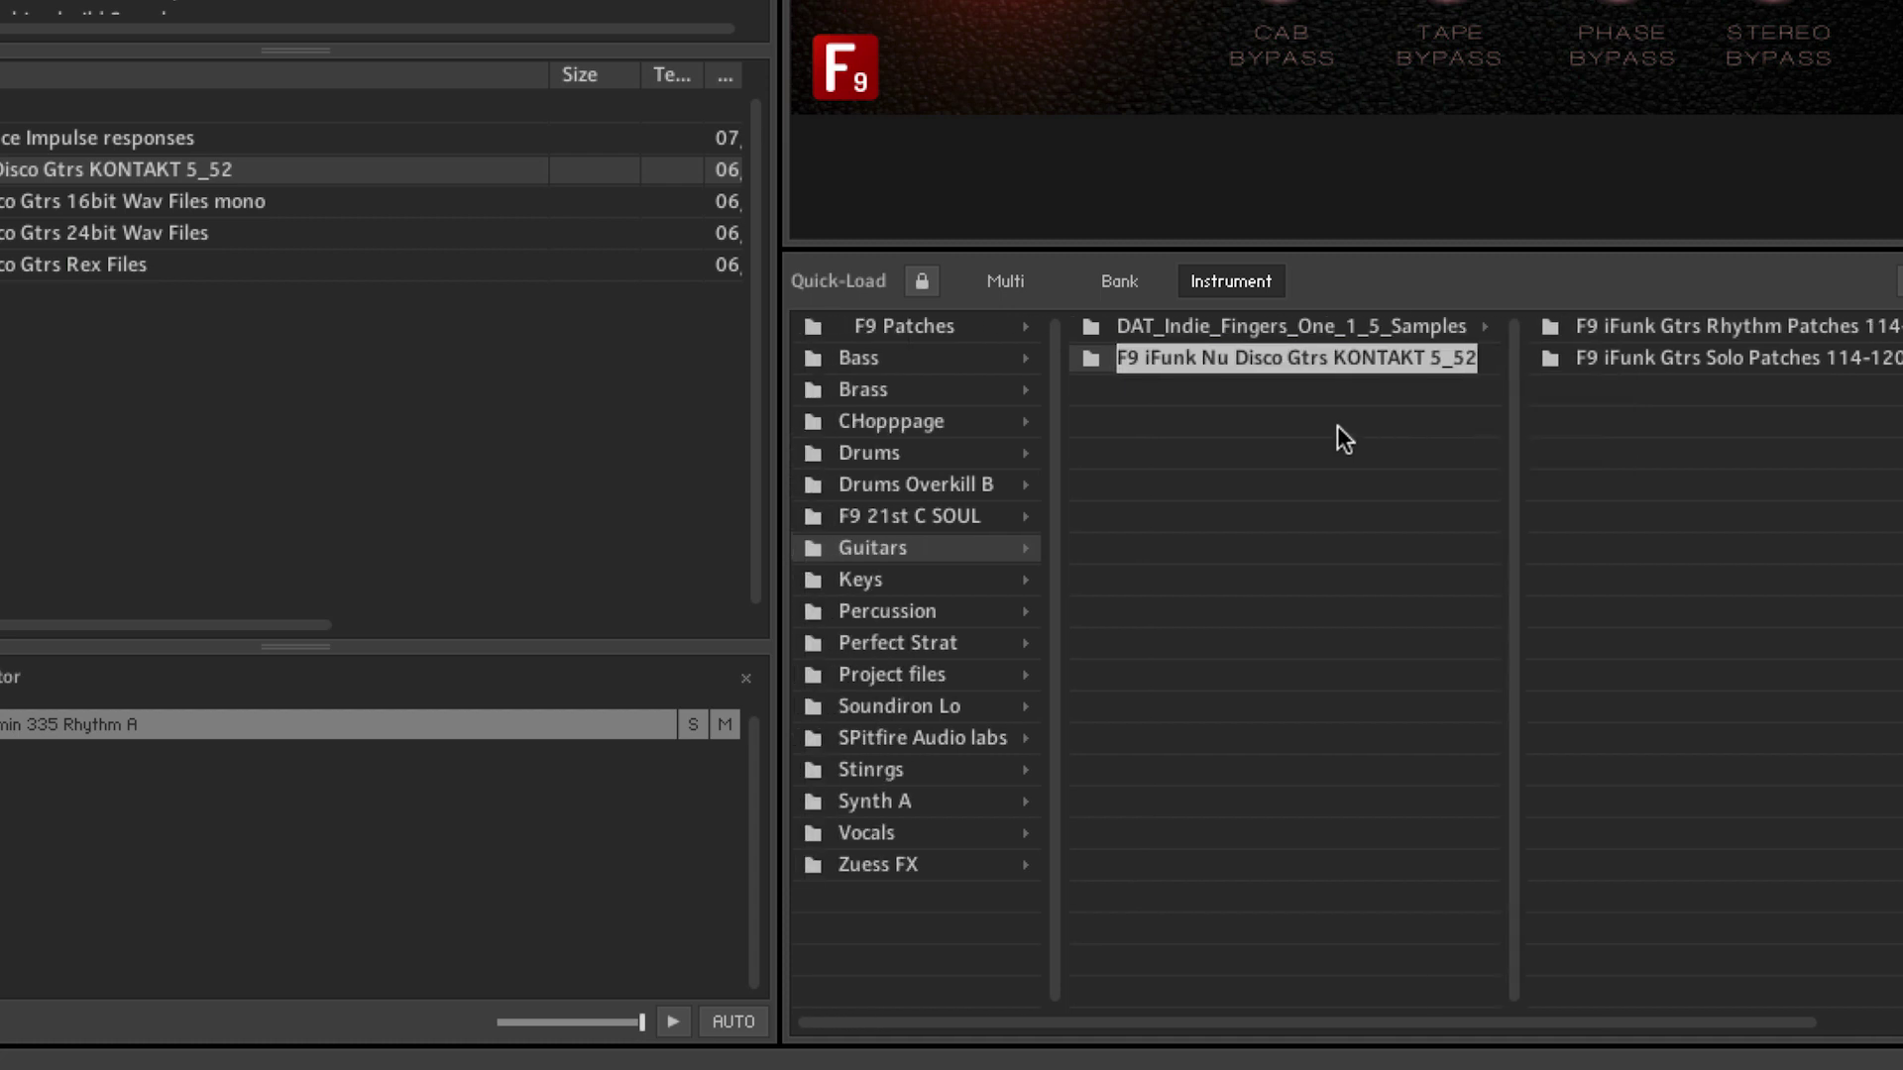
pyautogui.write('F9 iF')
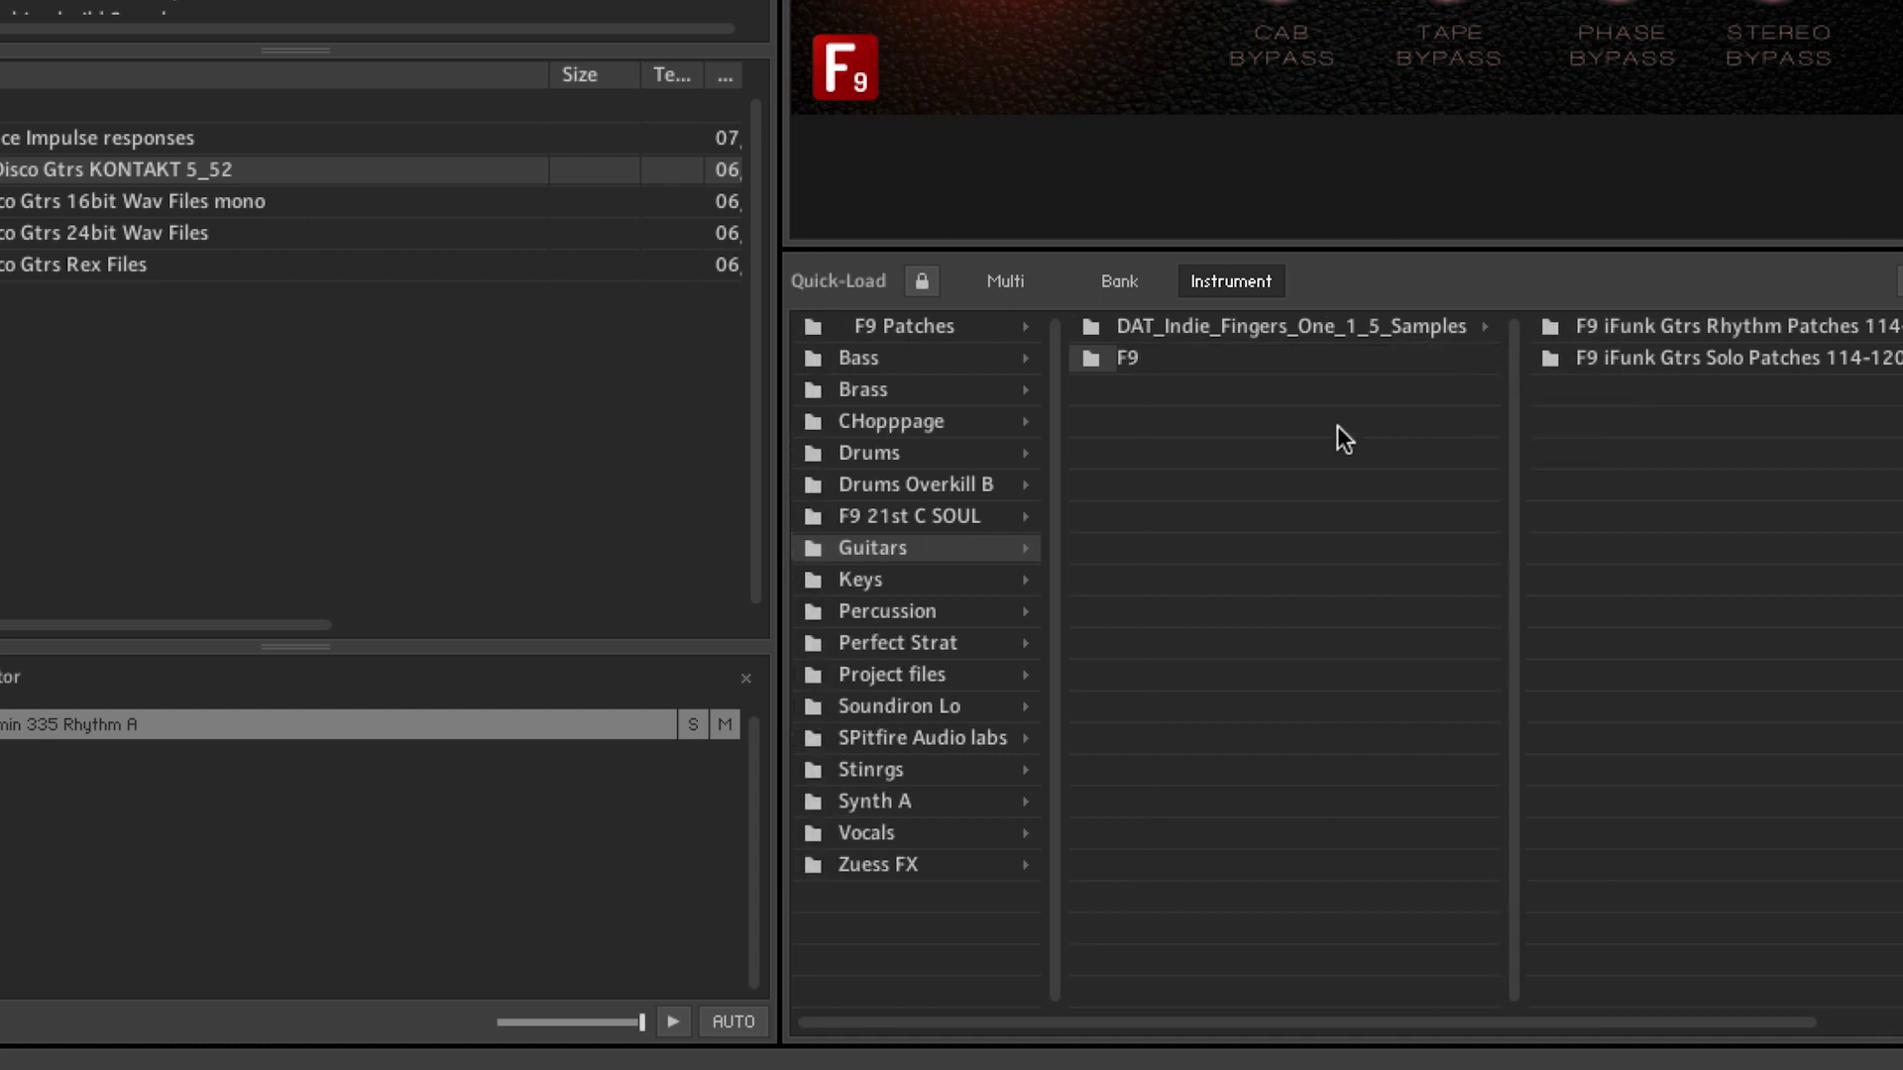
pyautogui.write('unk')
pyautogui.press('Return')
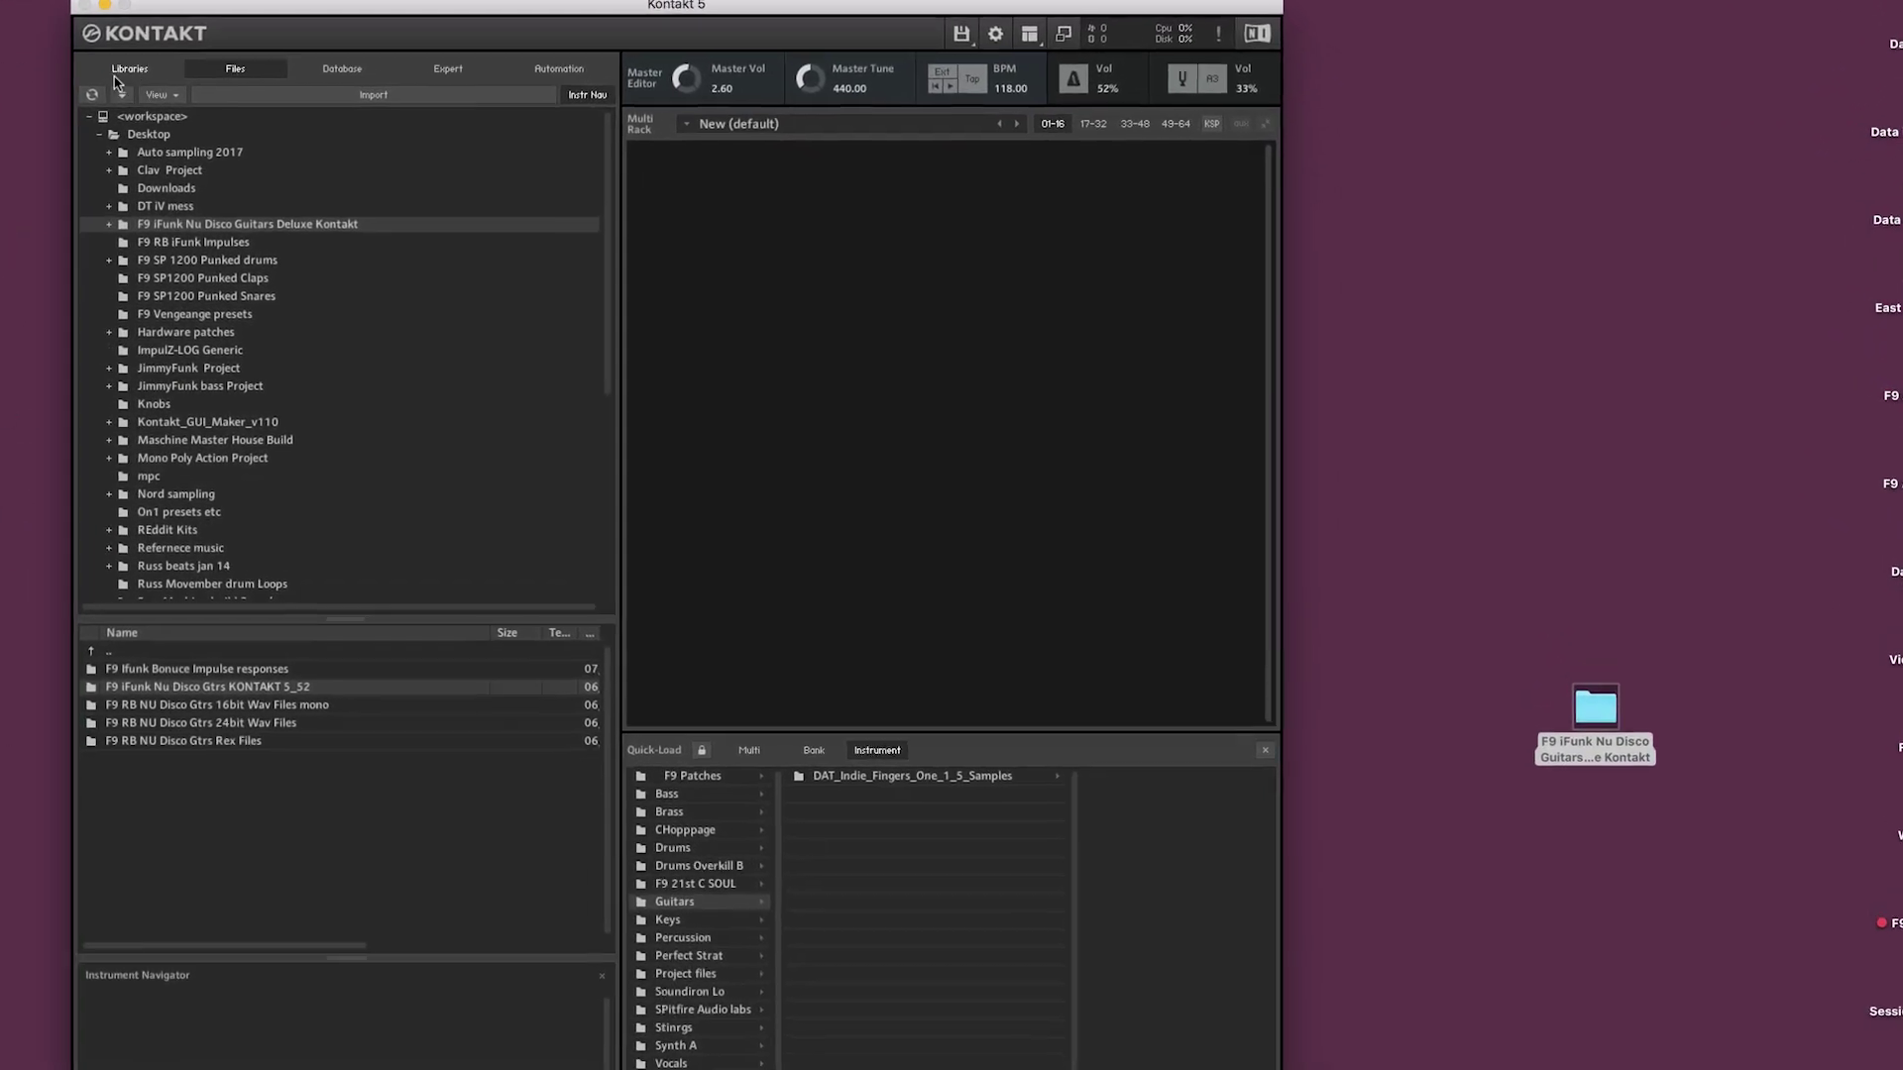
# - Add the Nu Disco KONTAKT 5_52 folder from the desktop under Quick-Load's Guitars category
pyautogui.click(221, 88)
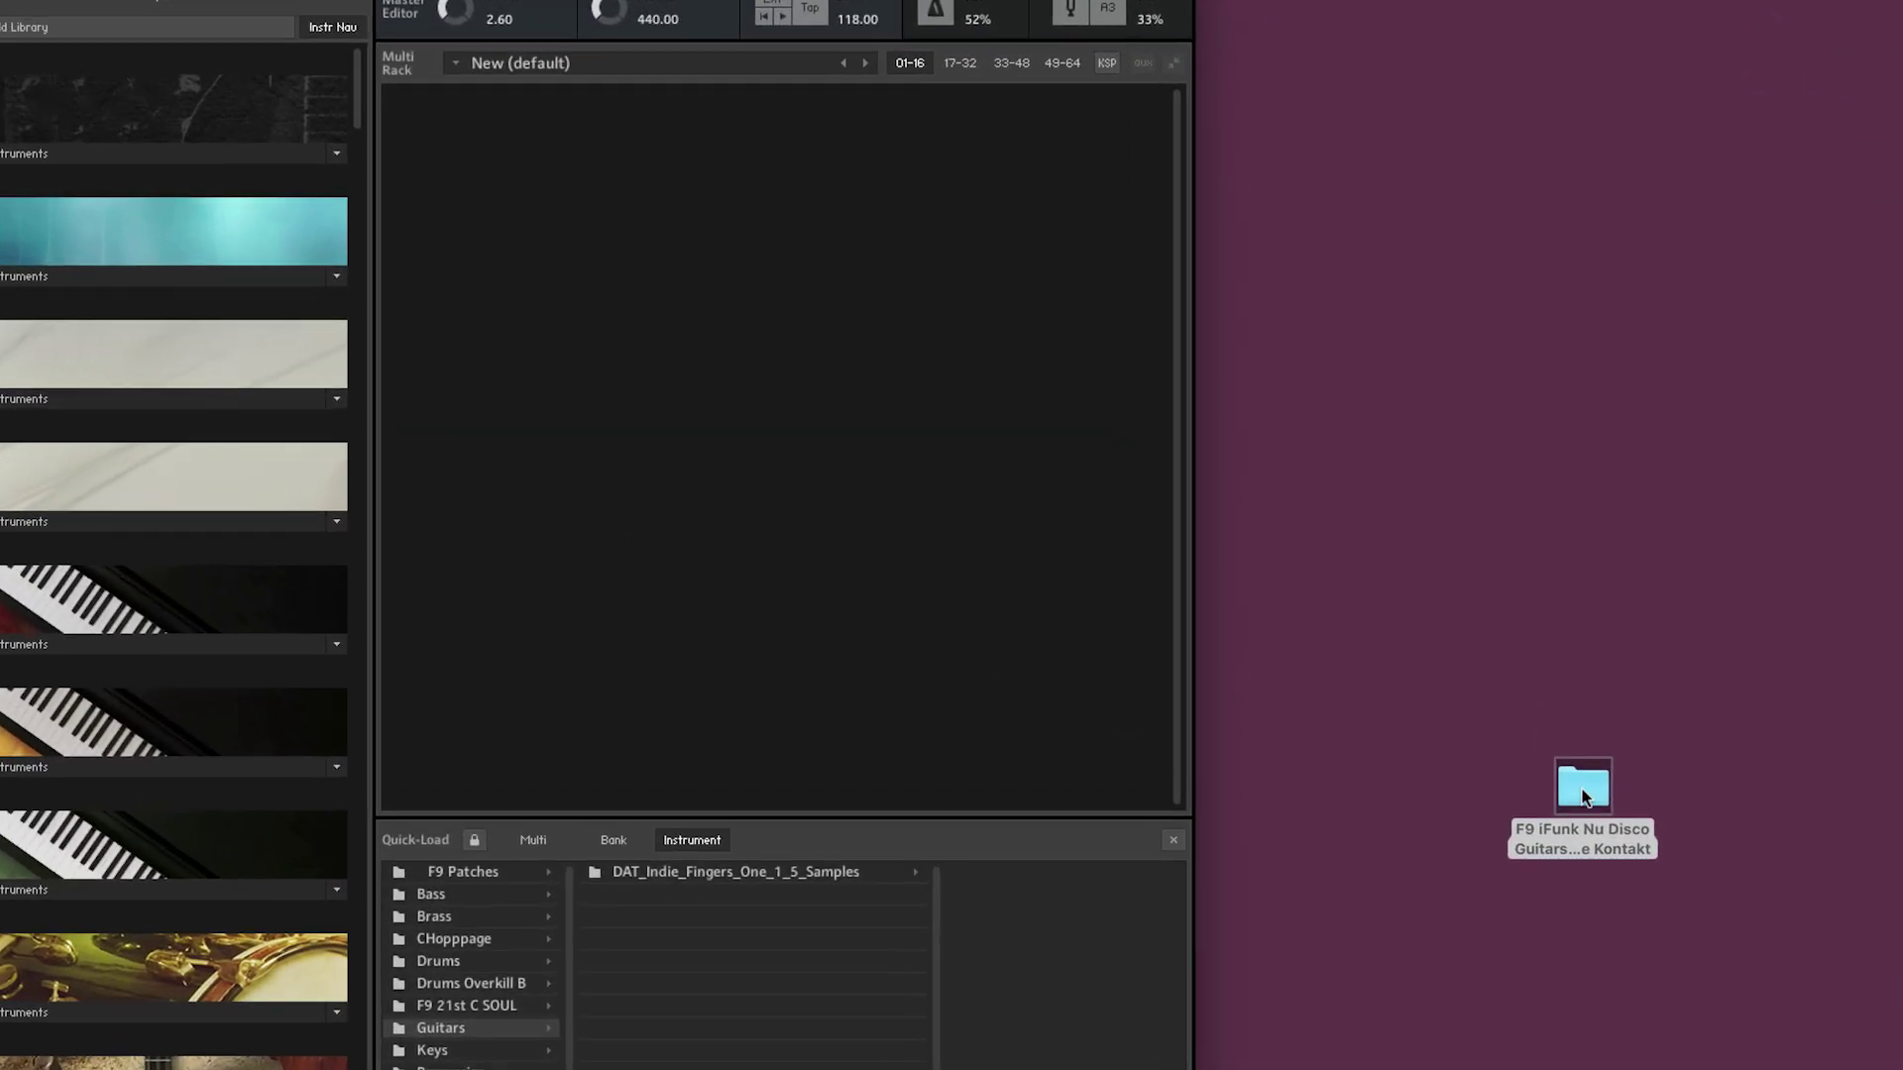
pyautogui.doubleClick(1585, 768)
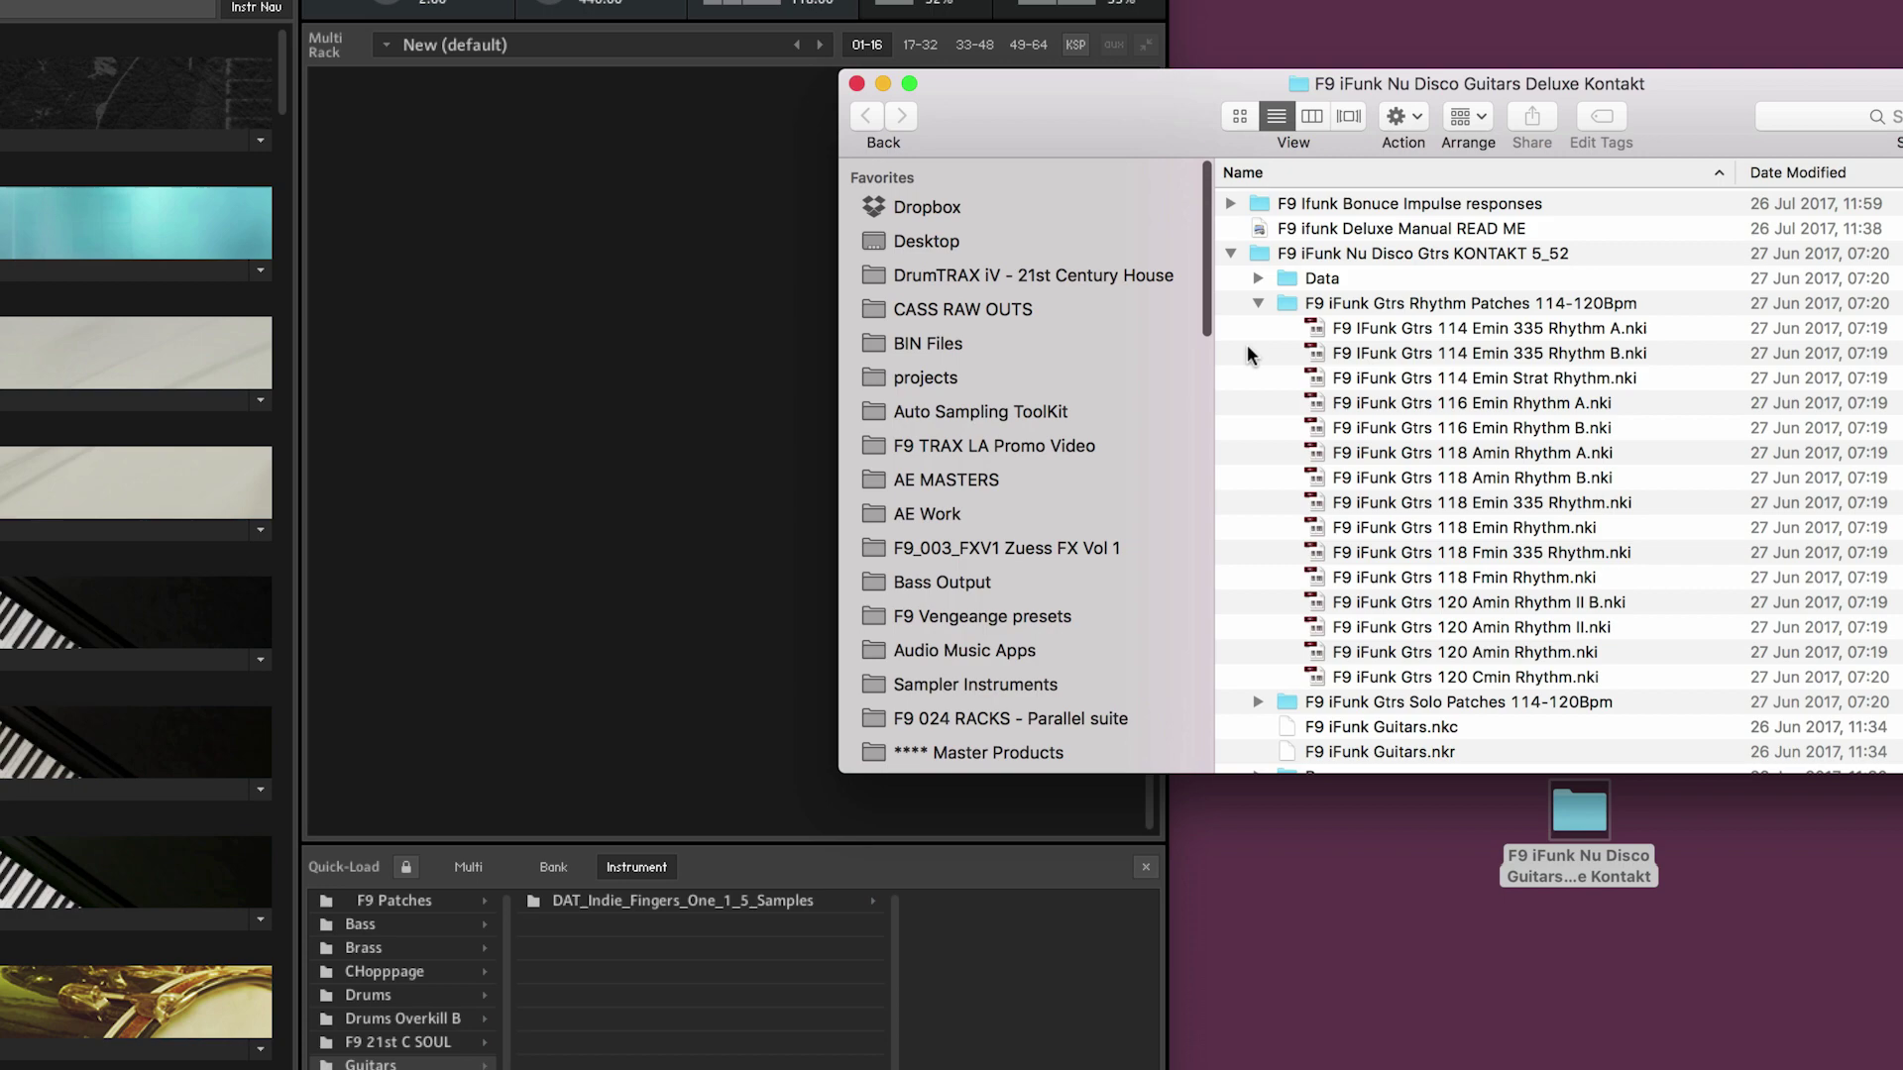
pyautogui.click(1257, 304)
pyautogui.moveTo(1387, 252); pyautogui.dragTo(377, 1058)
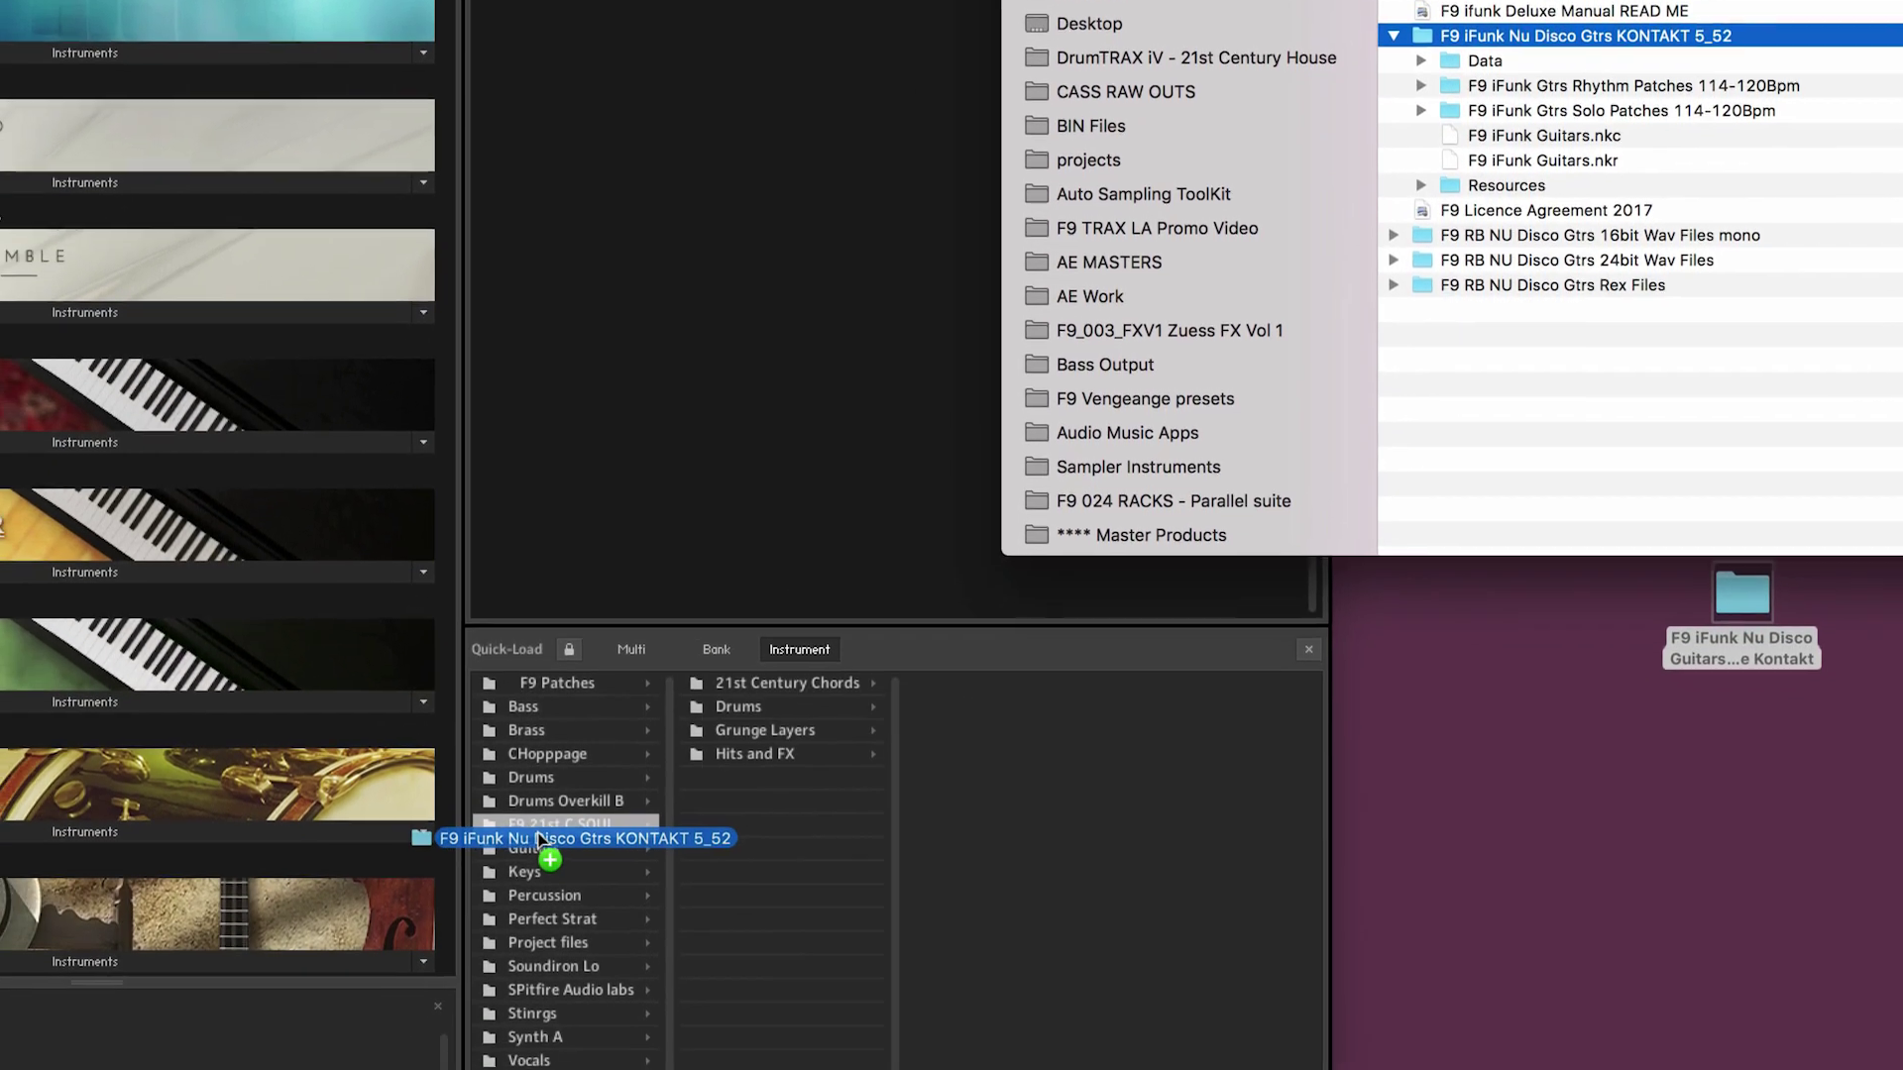
pyautogui.moveTo(540, 841); pyautogui.dragTo(548, 854)
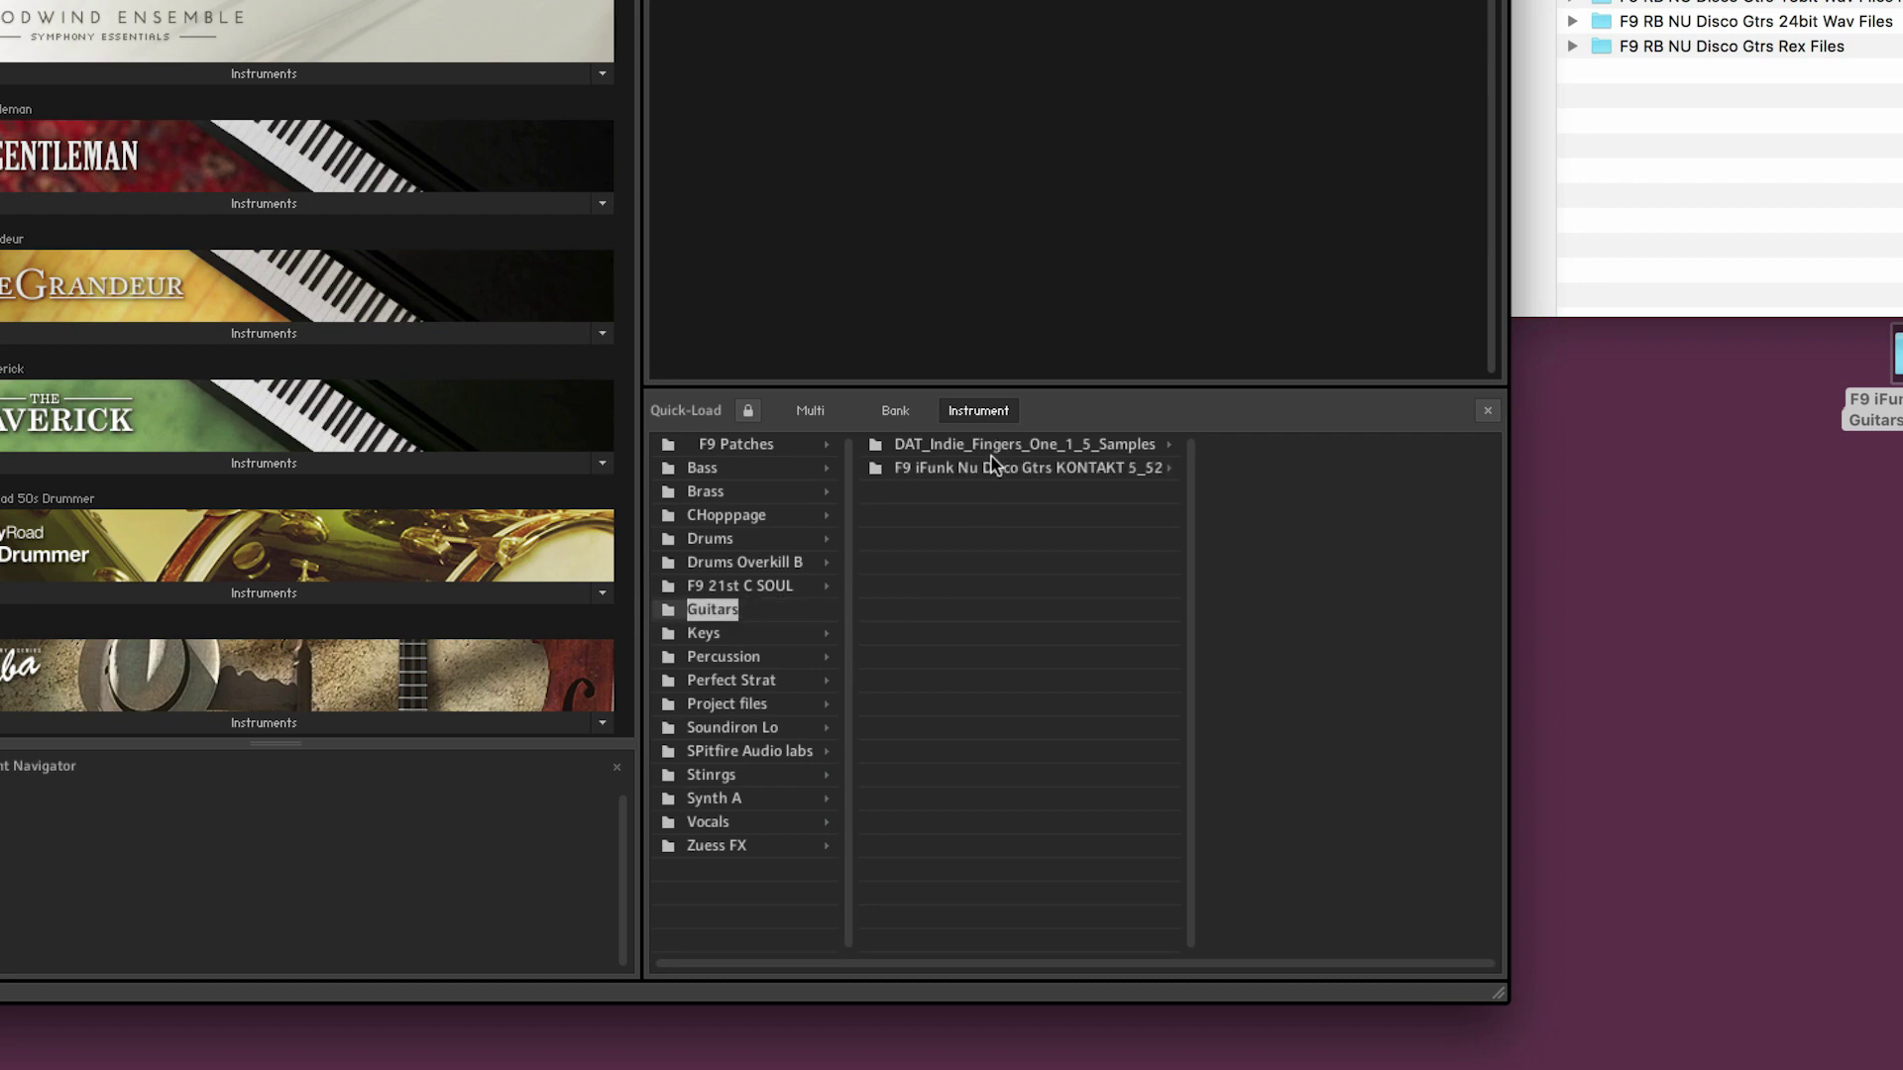
pyautogui.click(993, 467)
# - Rename the newly added guitar folder to 'F9 iFunk'
pyautogui.rightClick(890, 468)
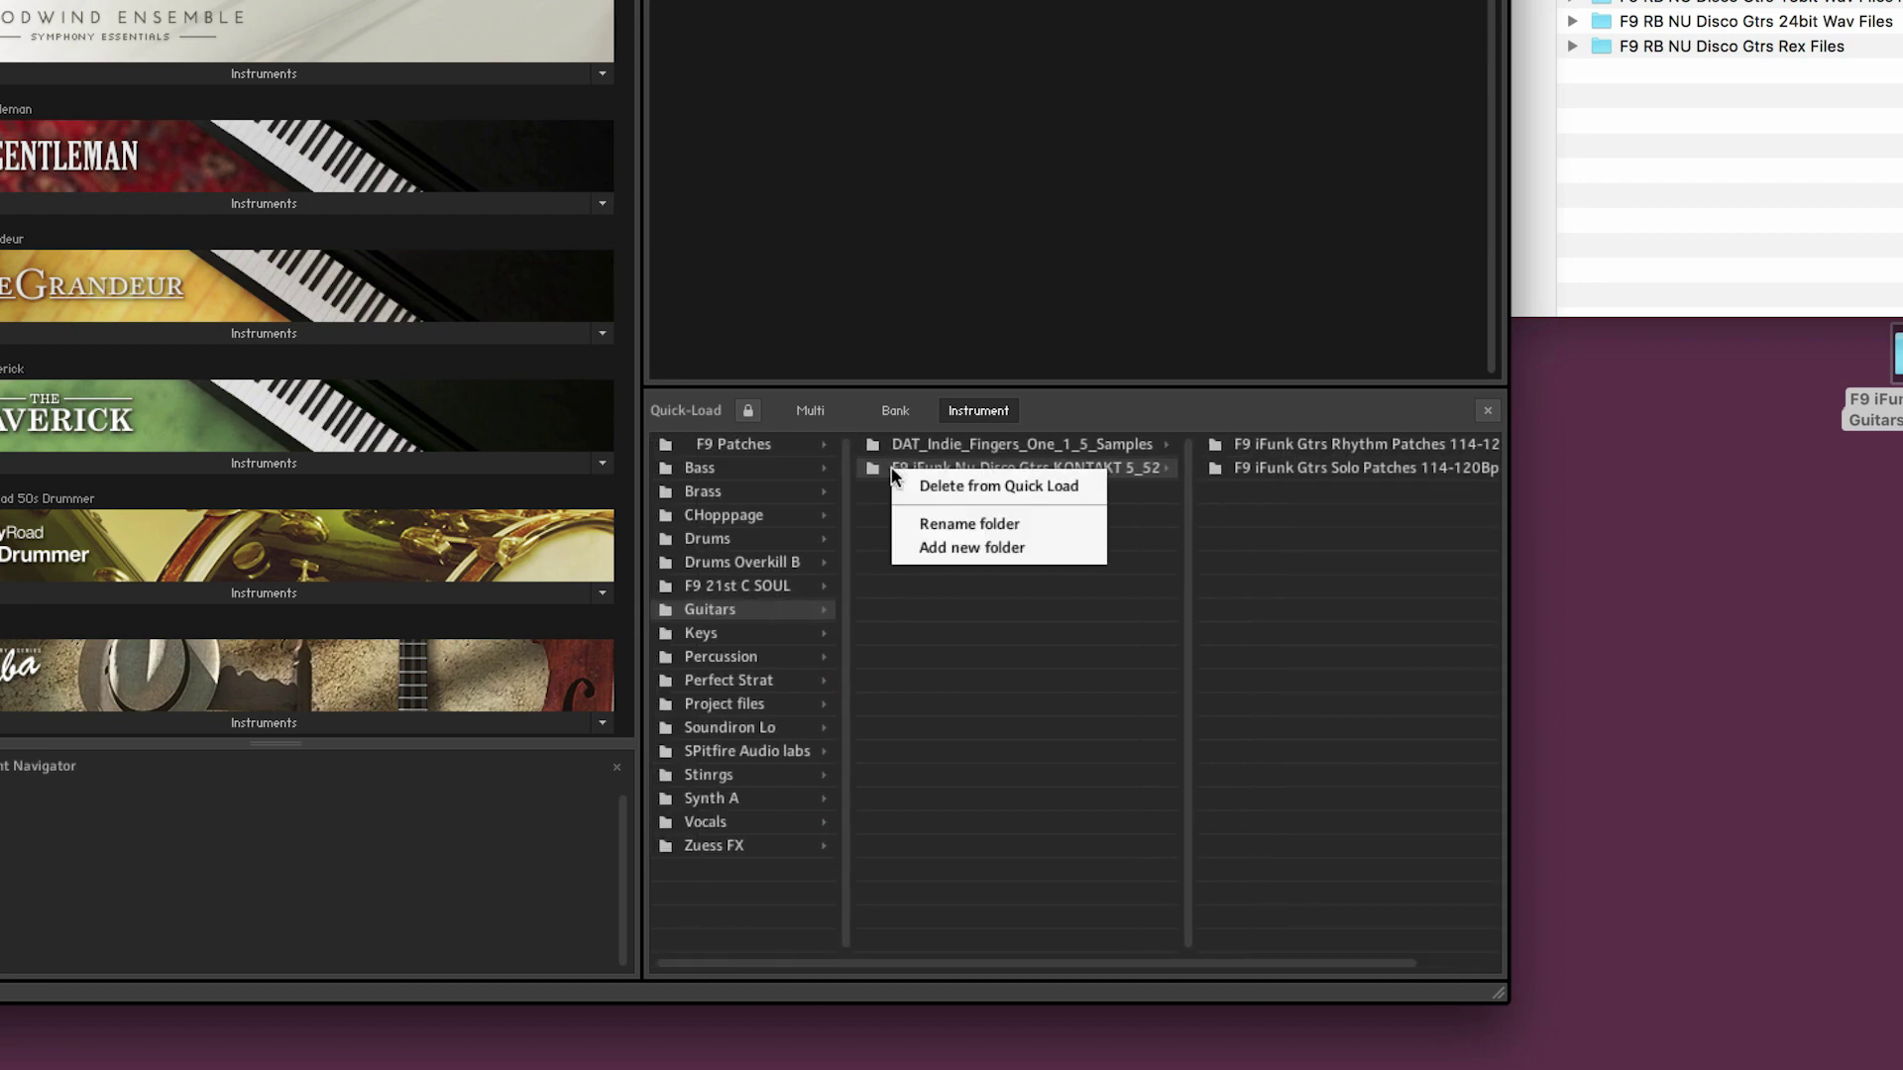
pyautogui.click(965, 518)
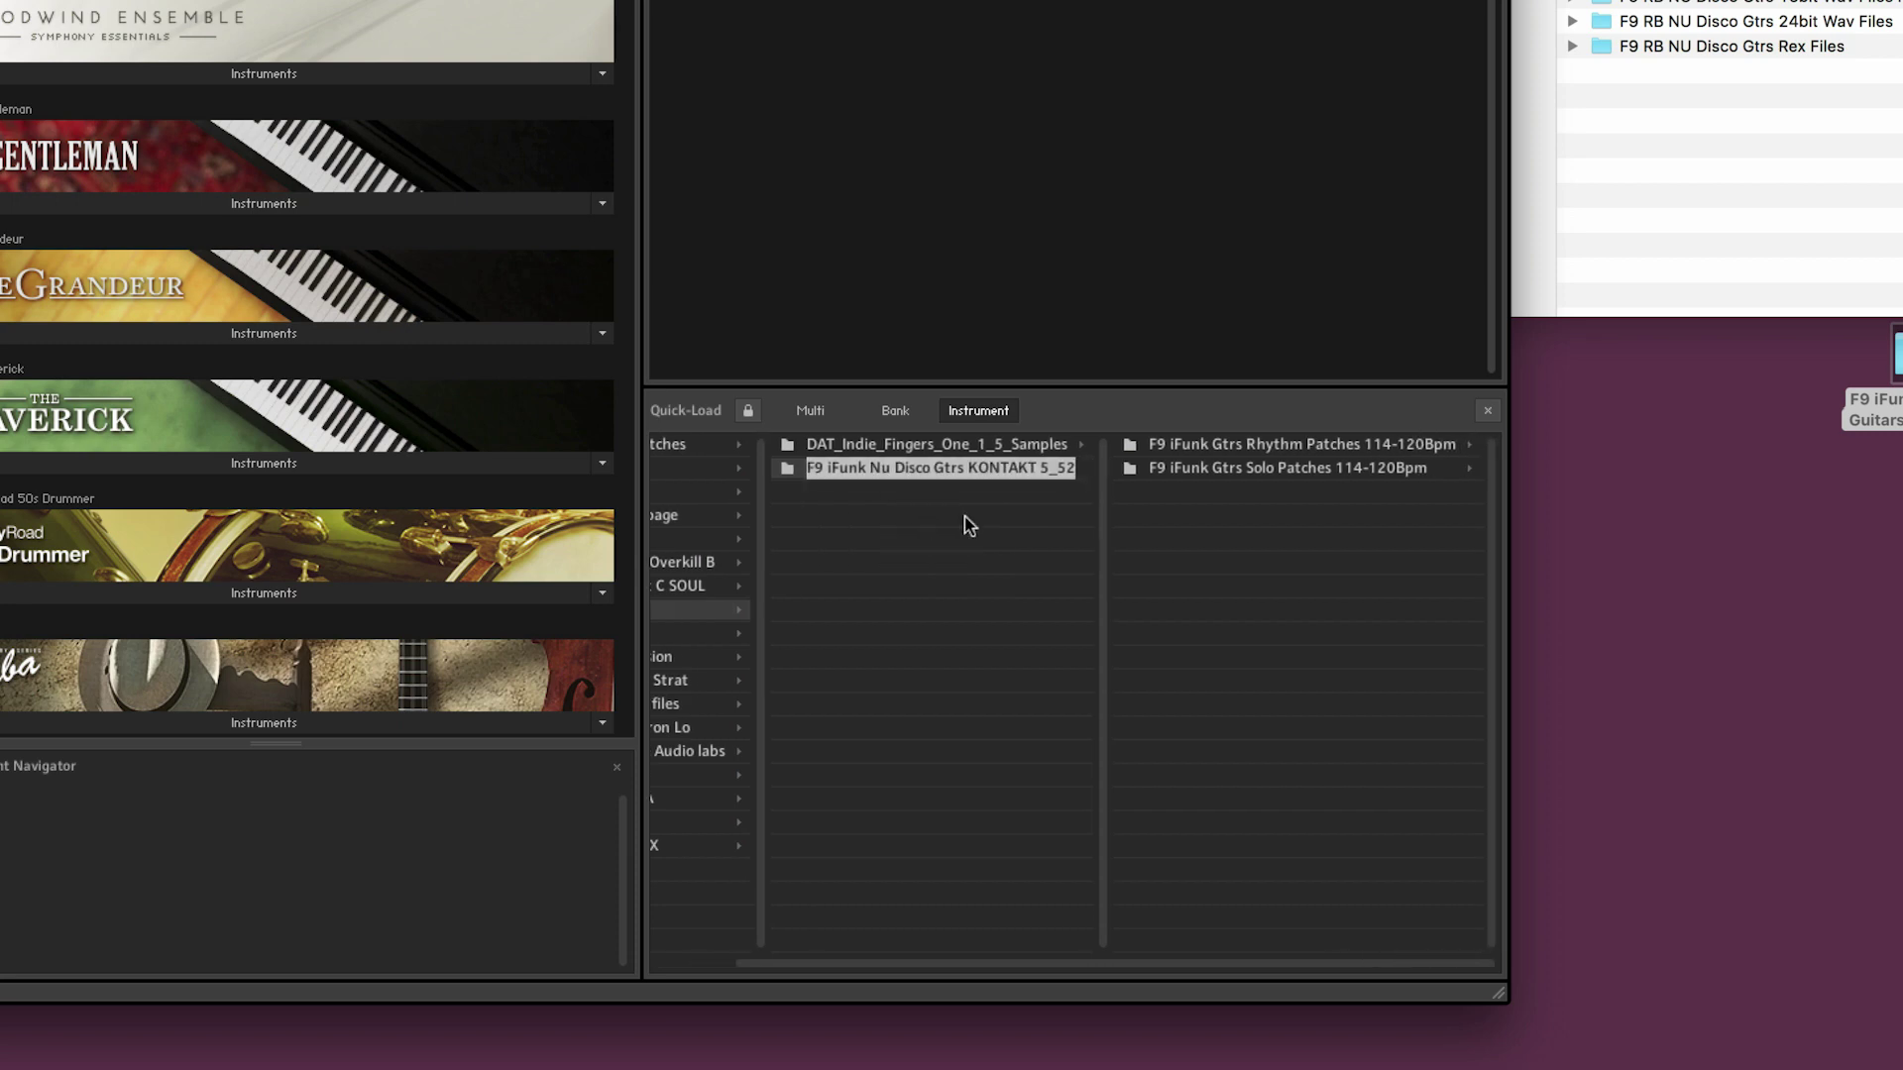
pyautogui.write('F9 iFu')
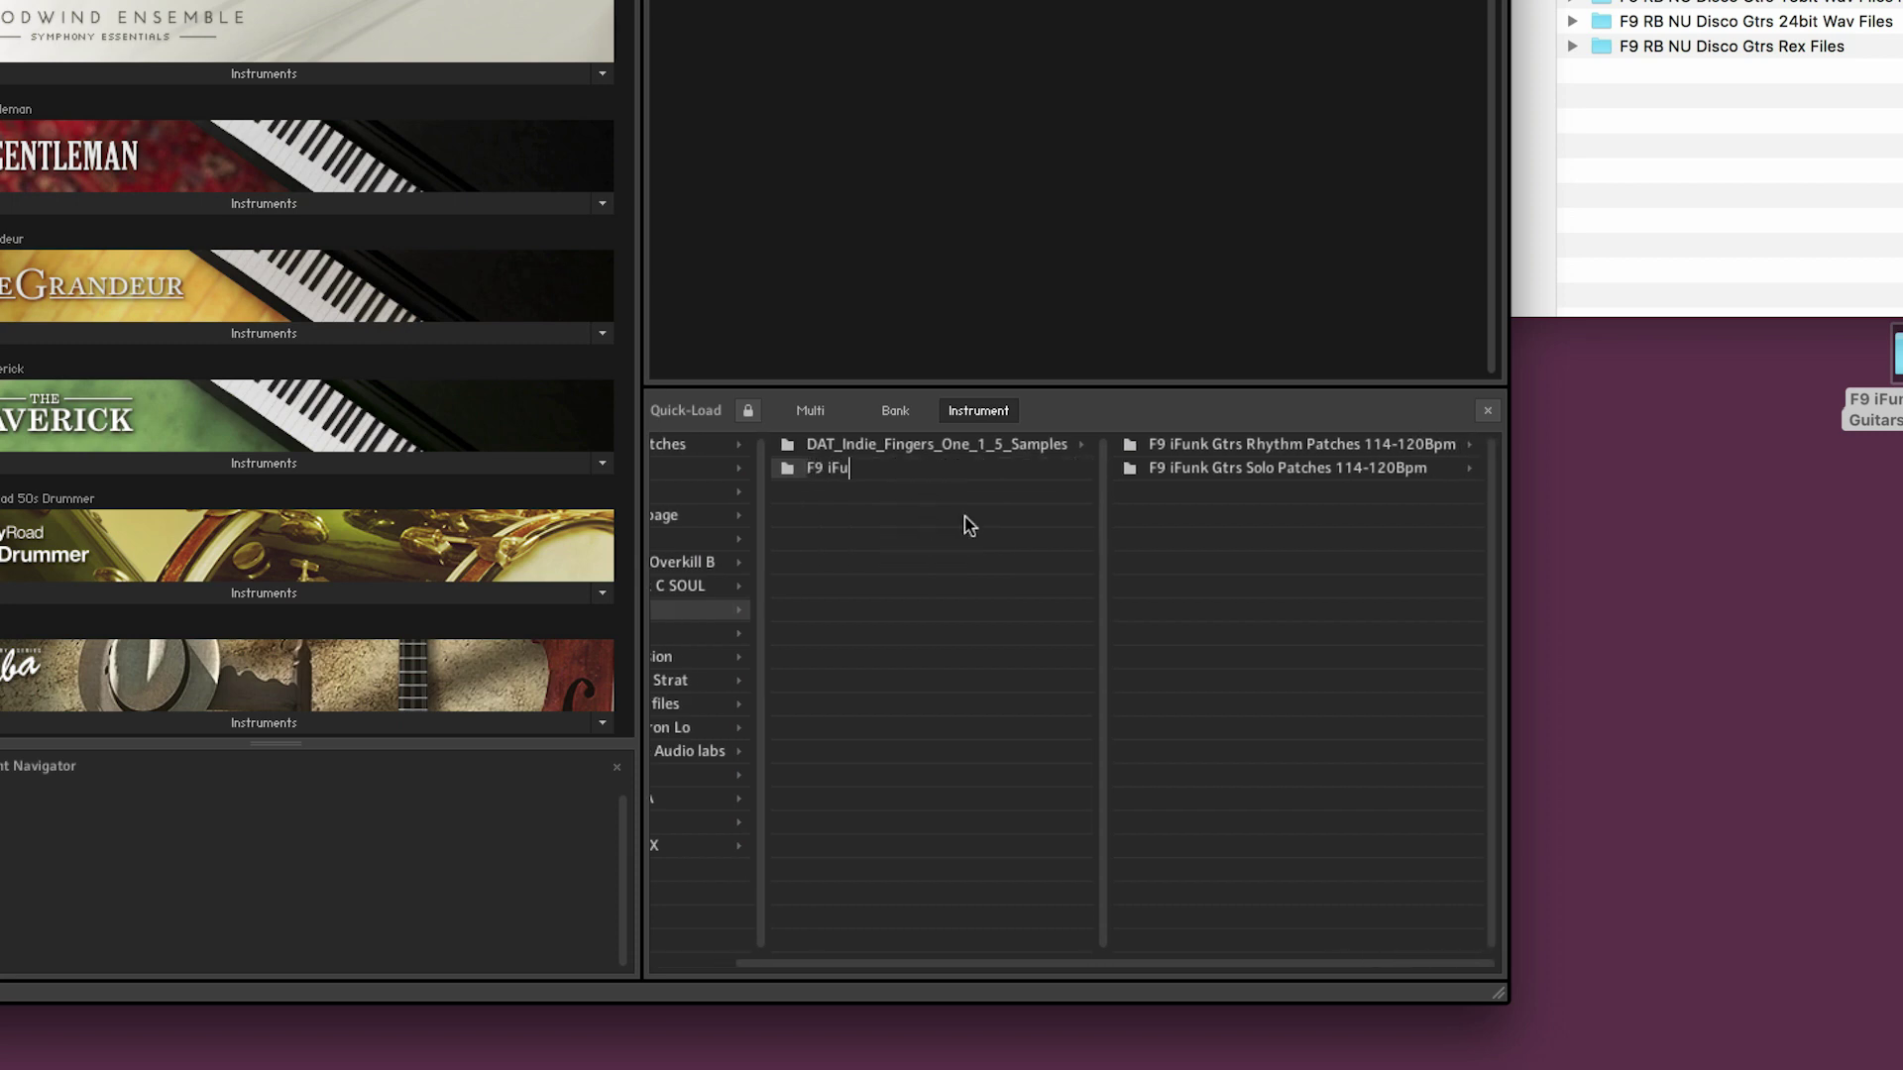
pyautogui.write('nk')
pyautogui.press('Return')
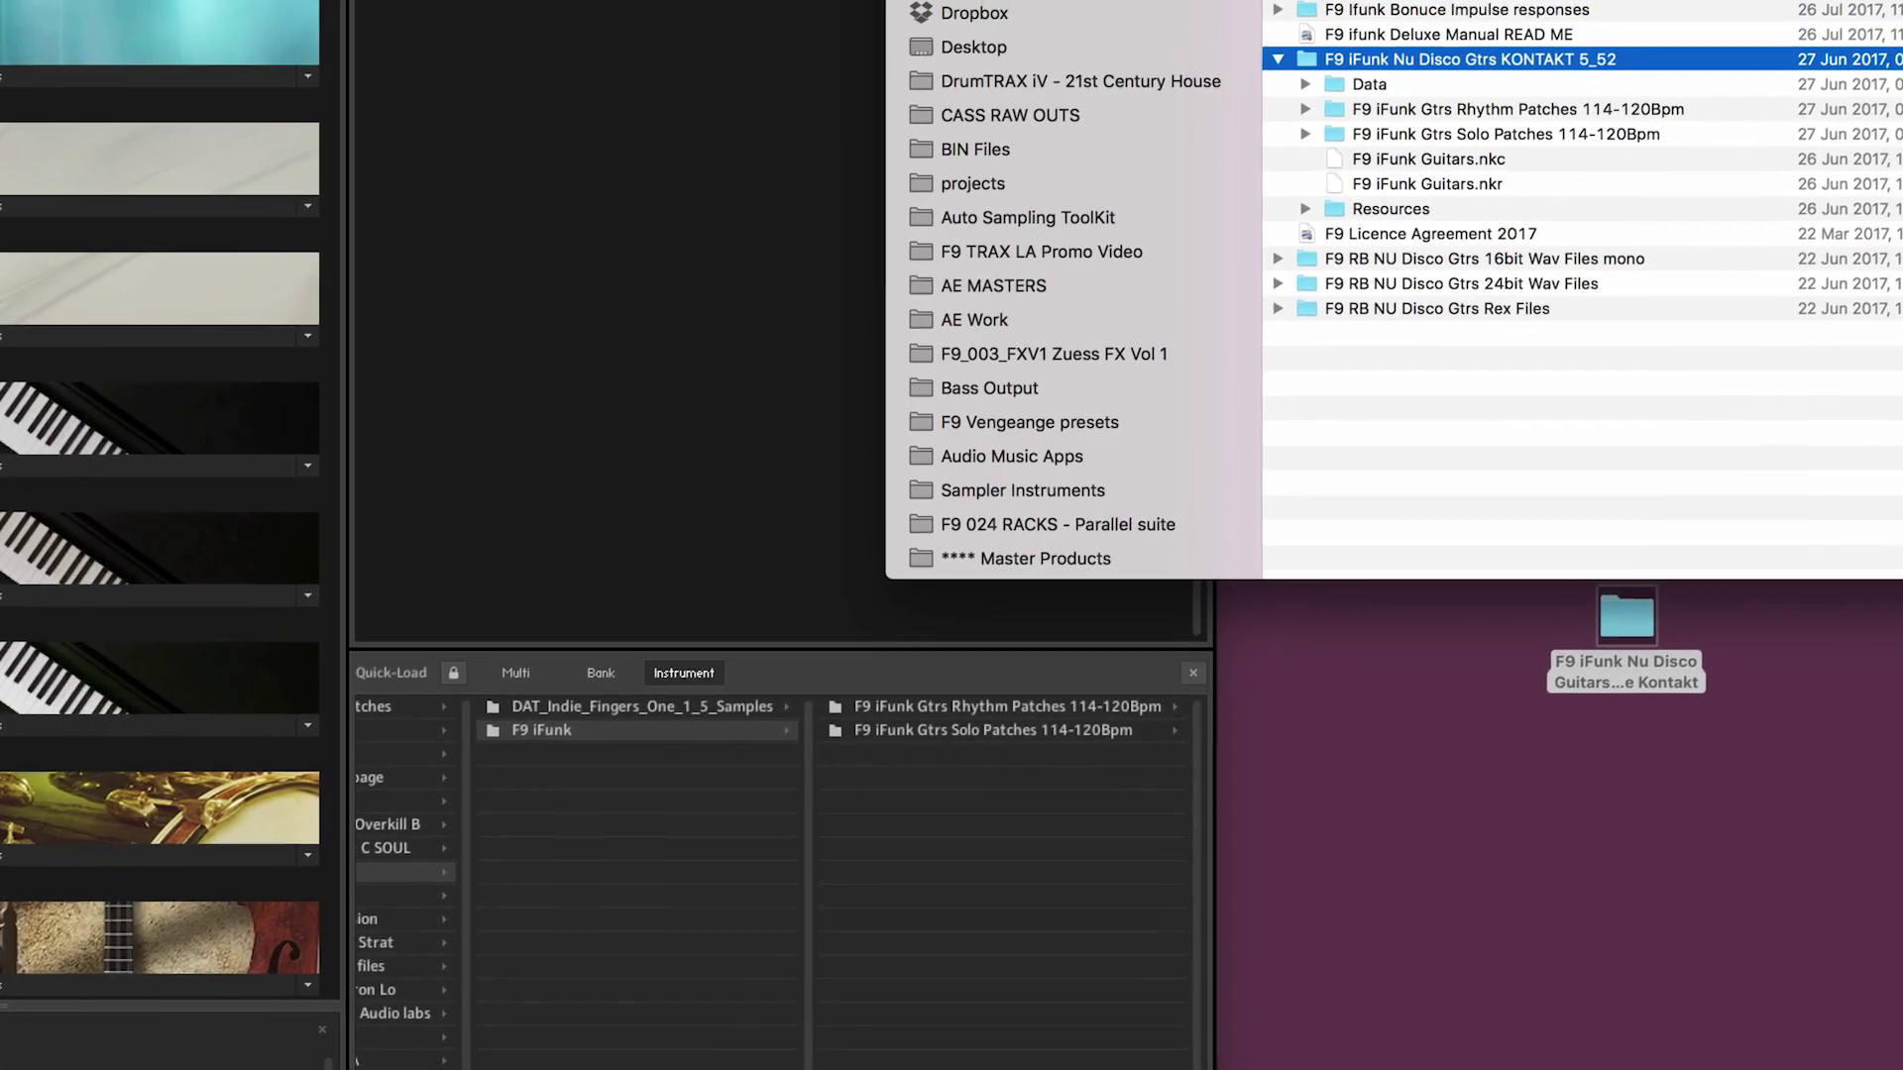
# - Load the 114 Emin 335 Rhythm patch from F9 iFunk's Rhythm Patches into the rack
pyautogui.click(1553, 1)
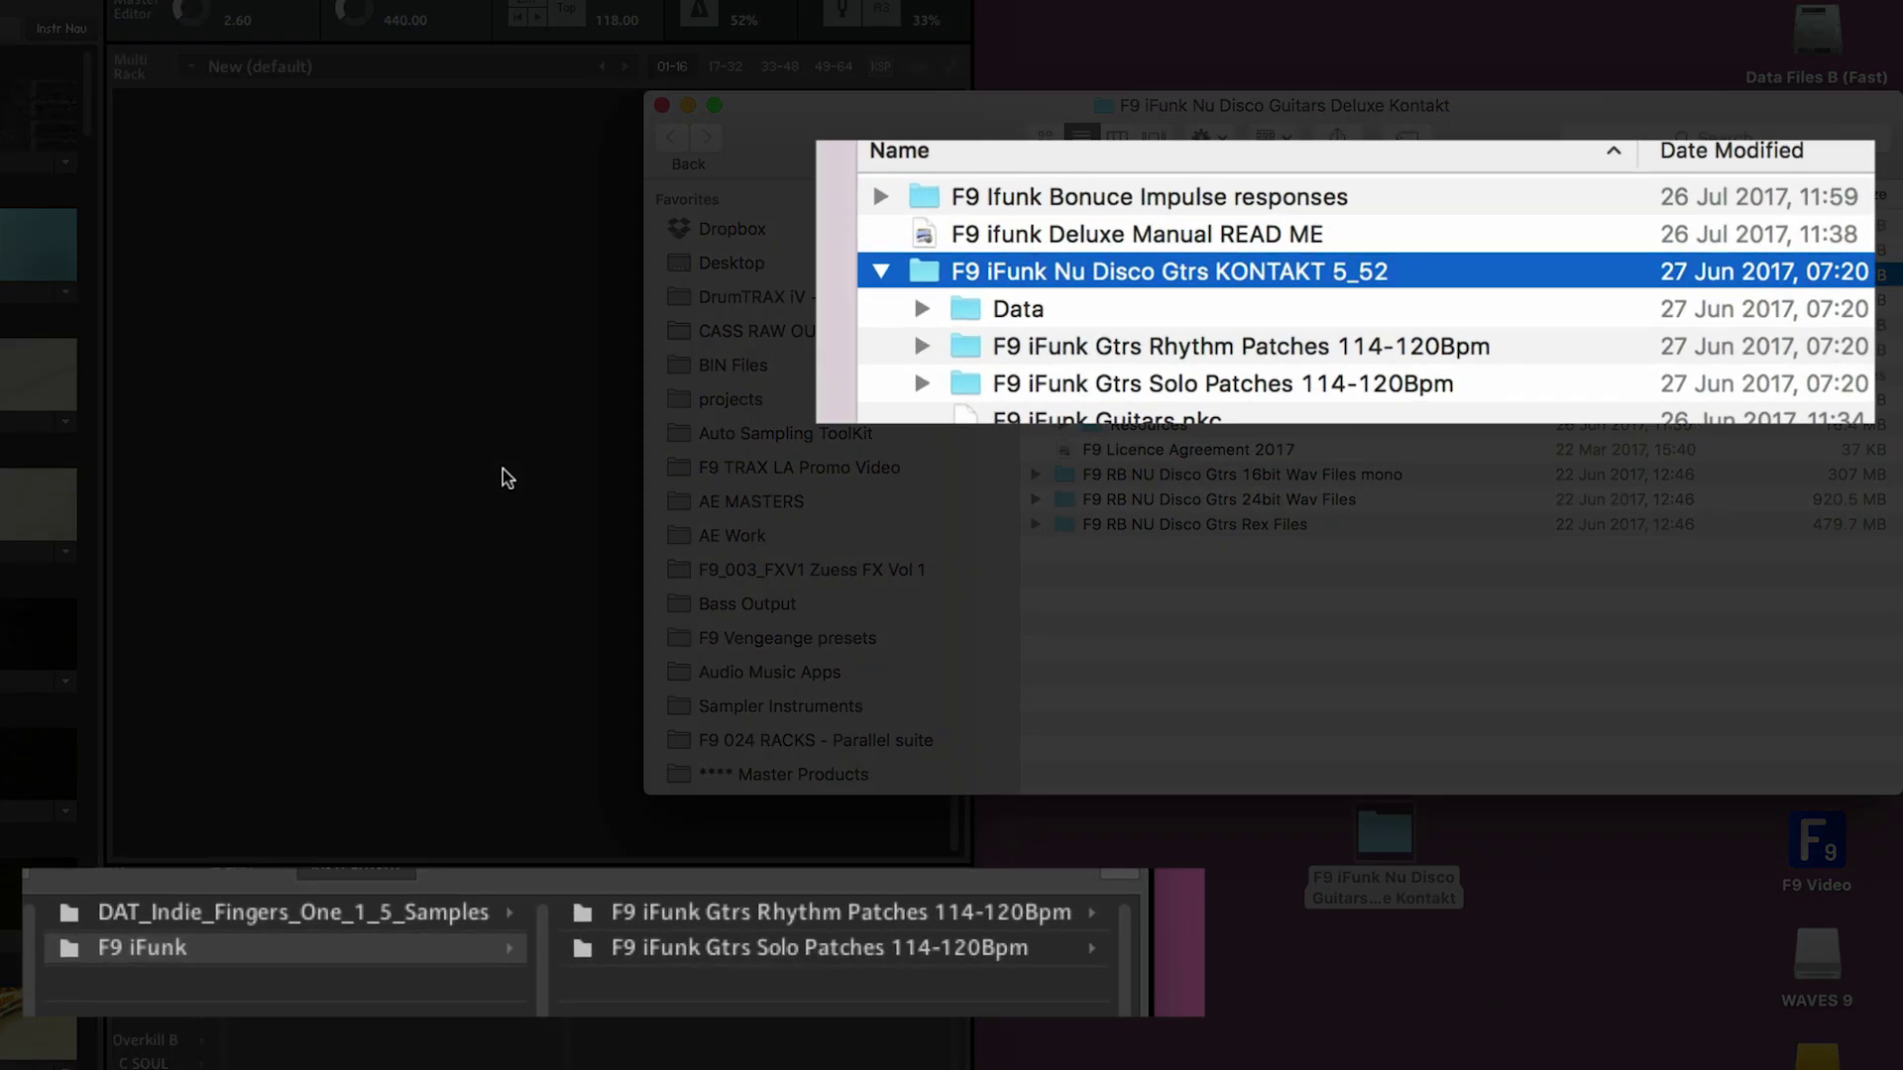
pyautogui.click(507, 478)
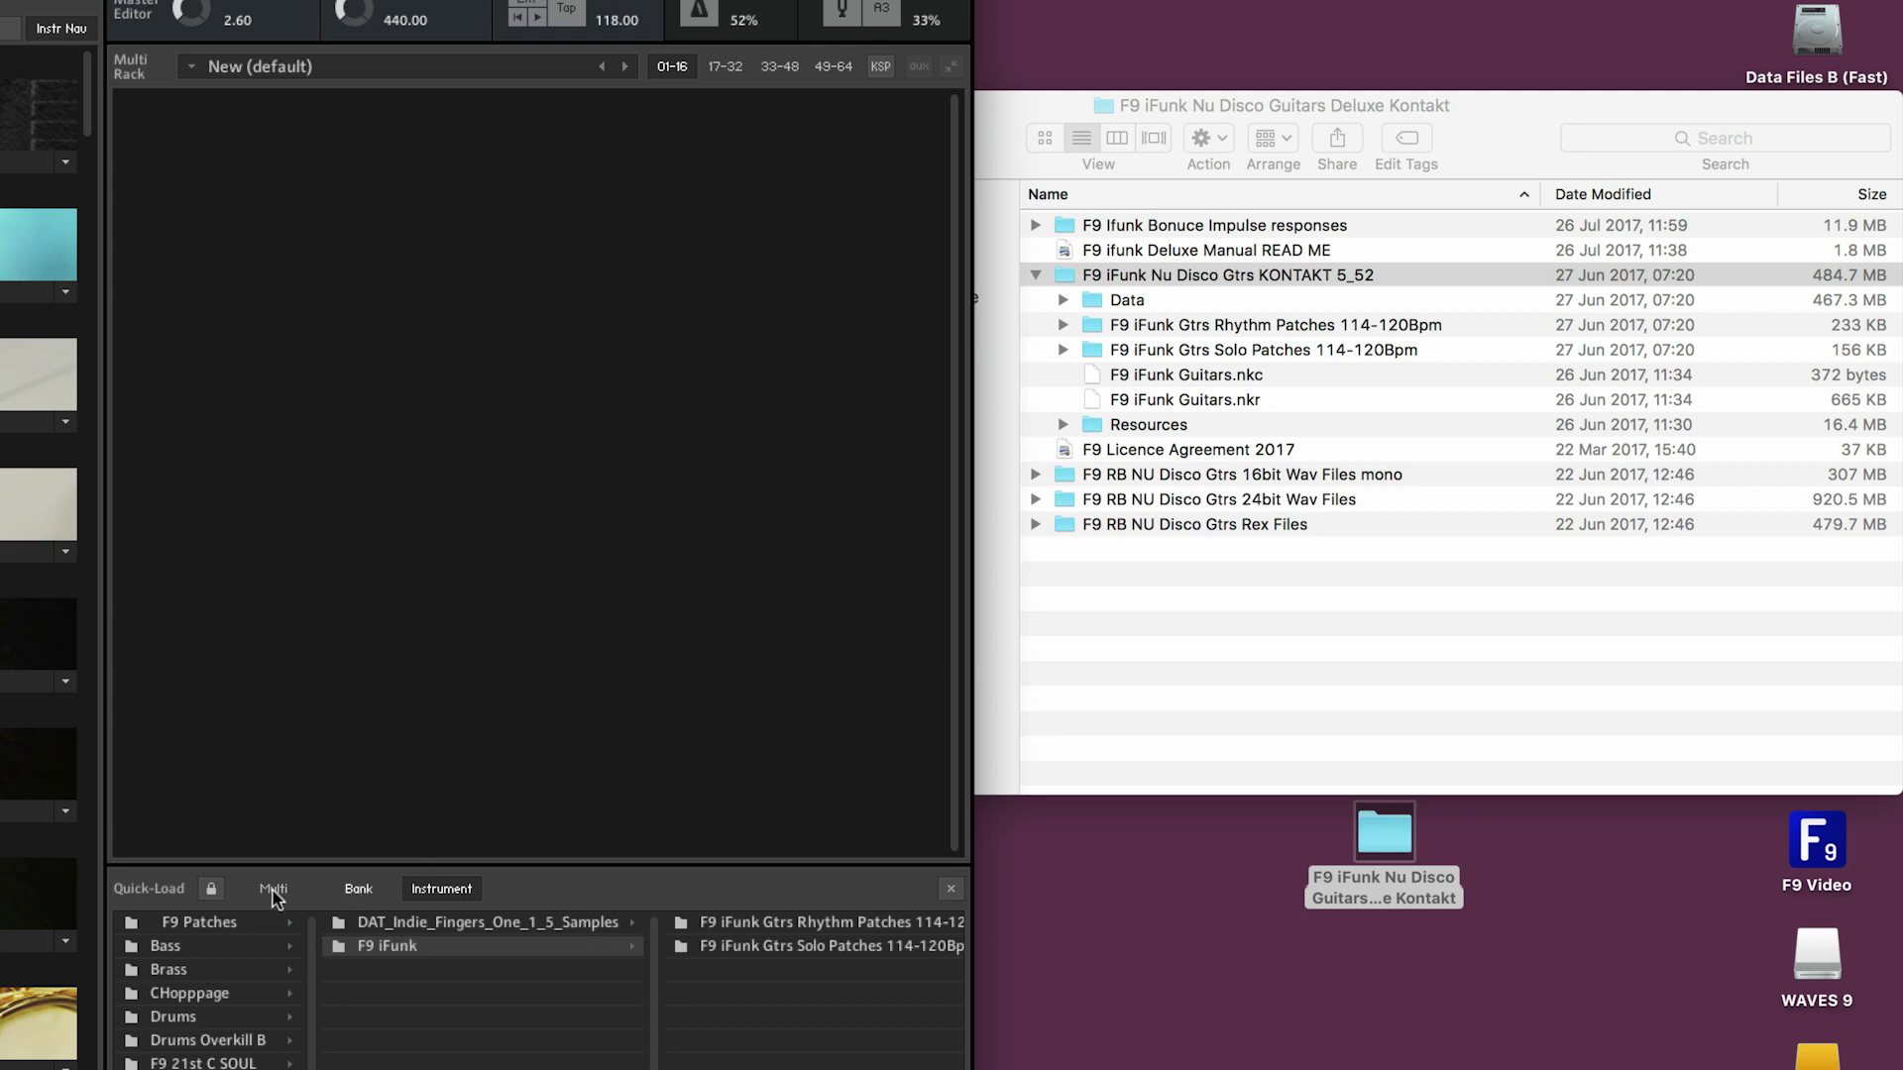
pyautogui.click(793, 931)
pyautogui.doubleClick(783, 938)
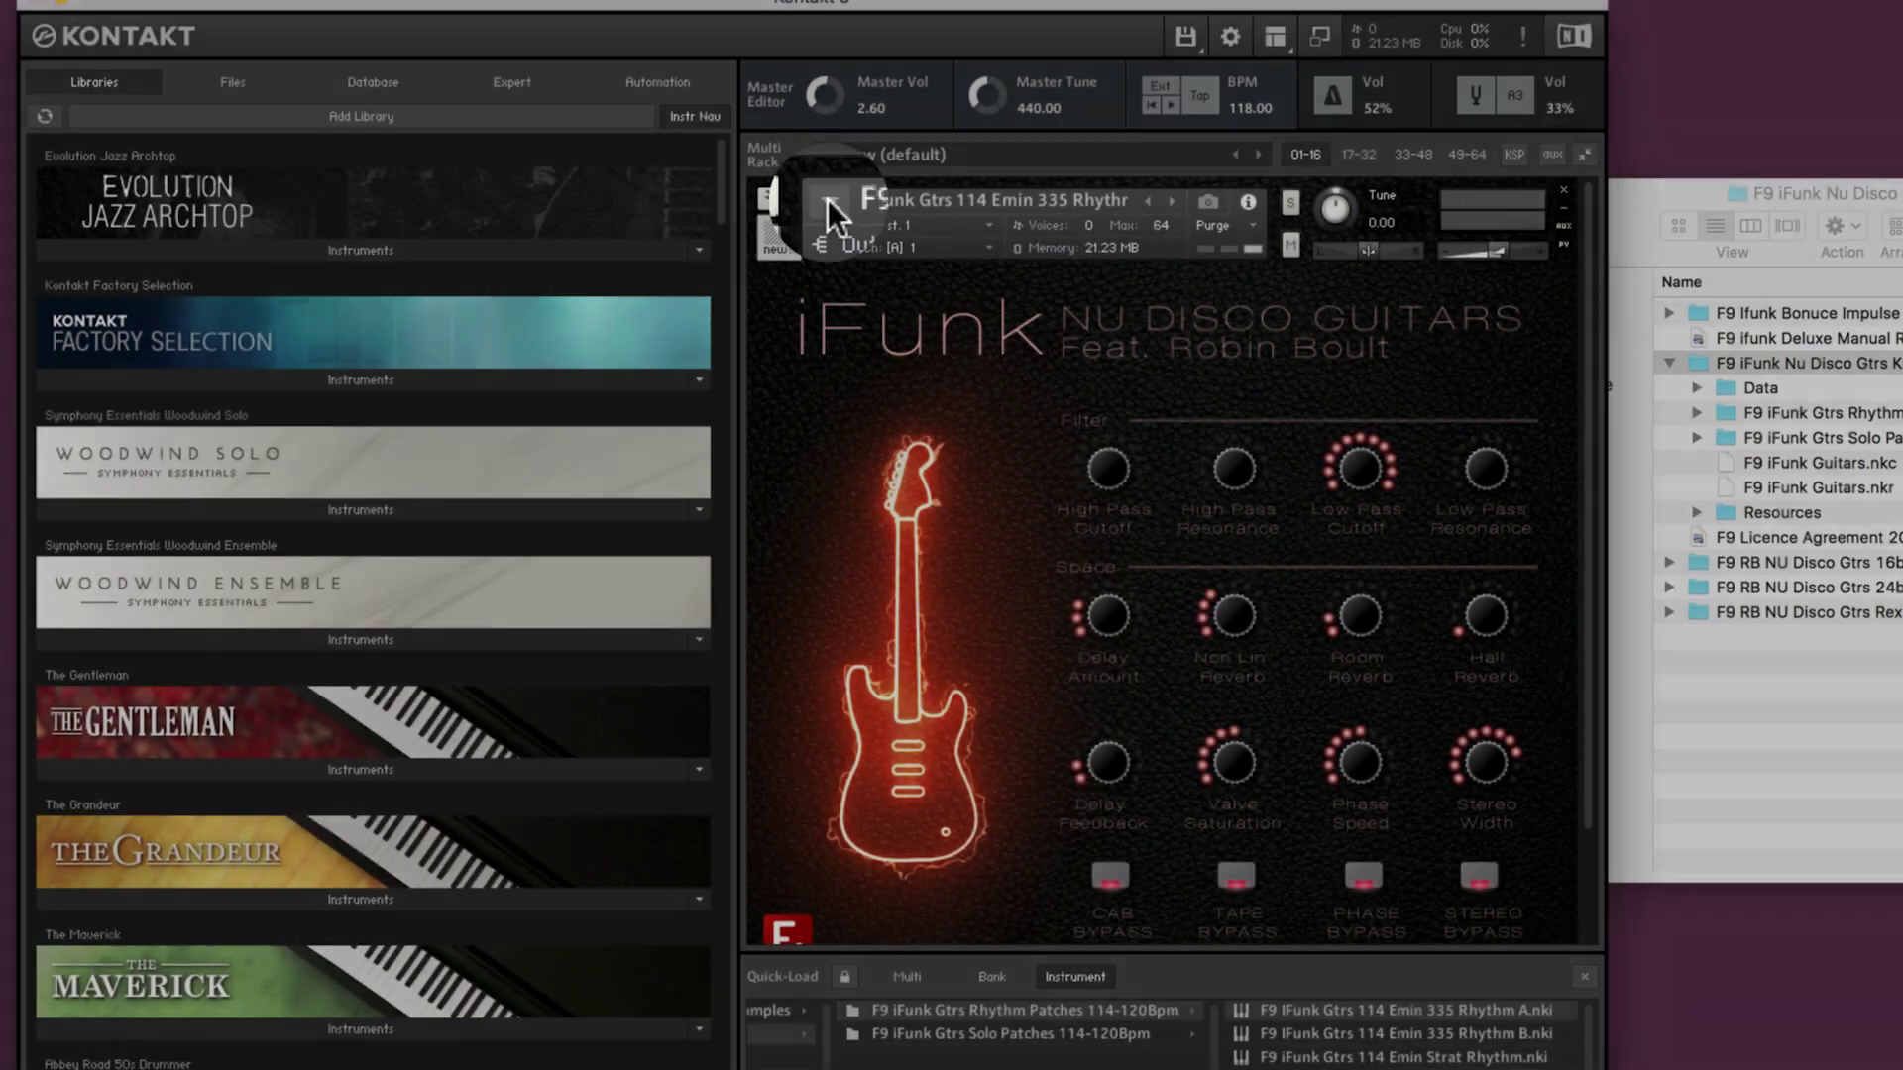
pyautogui.click(828, 200)
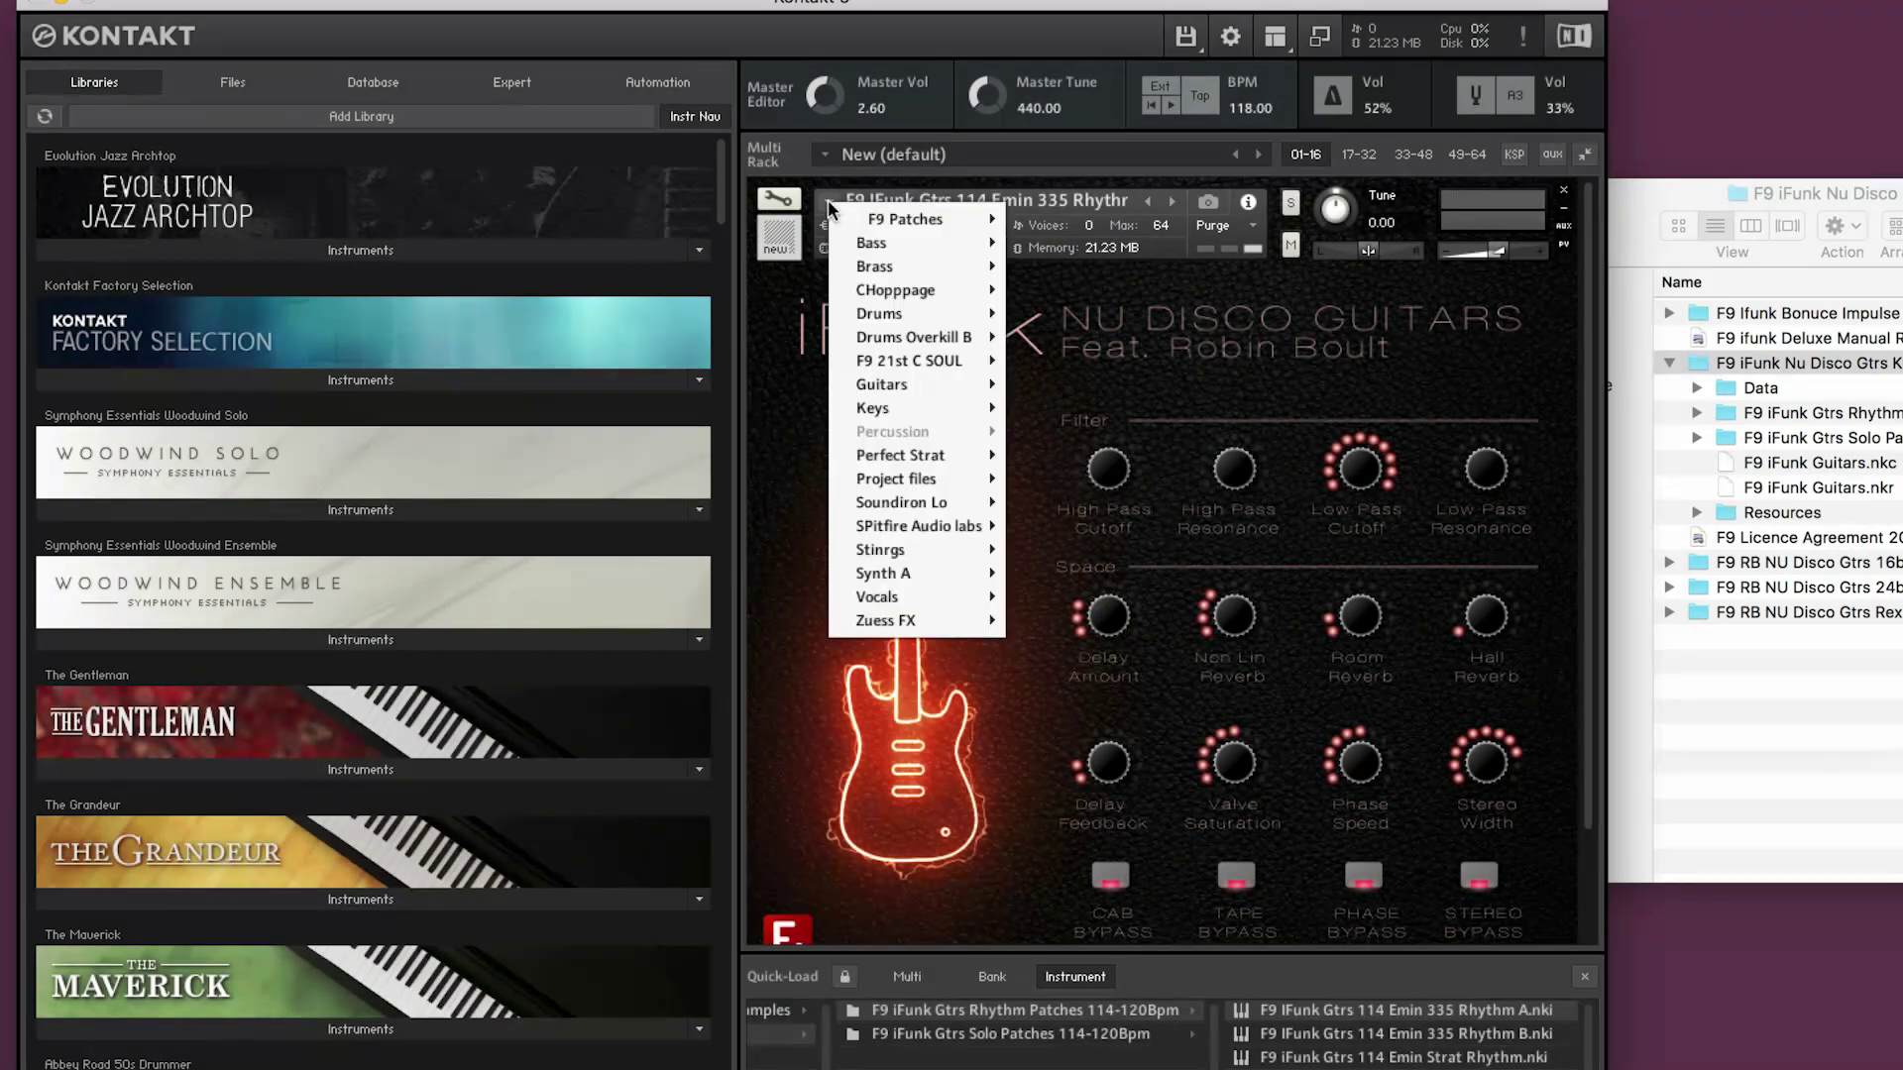
pyautogui.moveTo(897, 387)
pyautogui.moveTo(1134, 416)
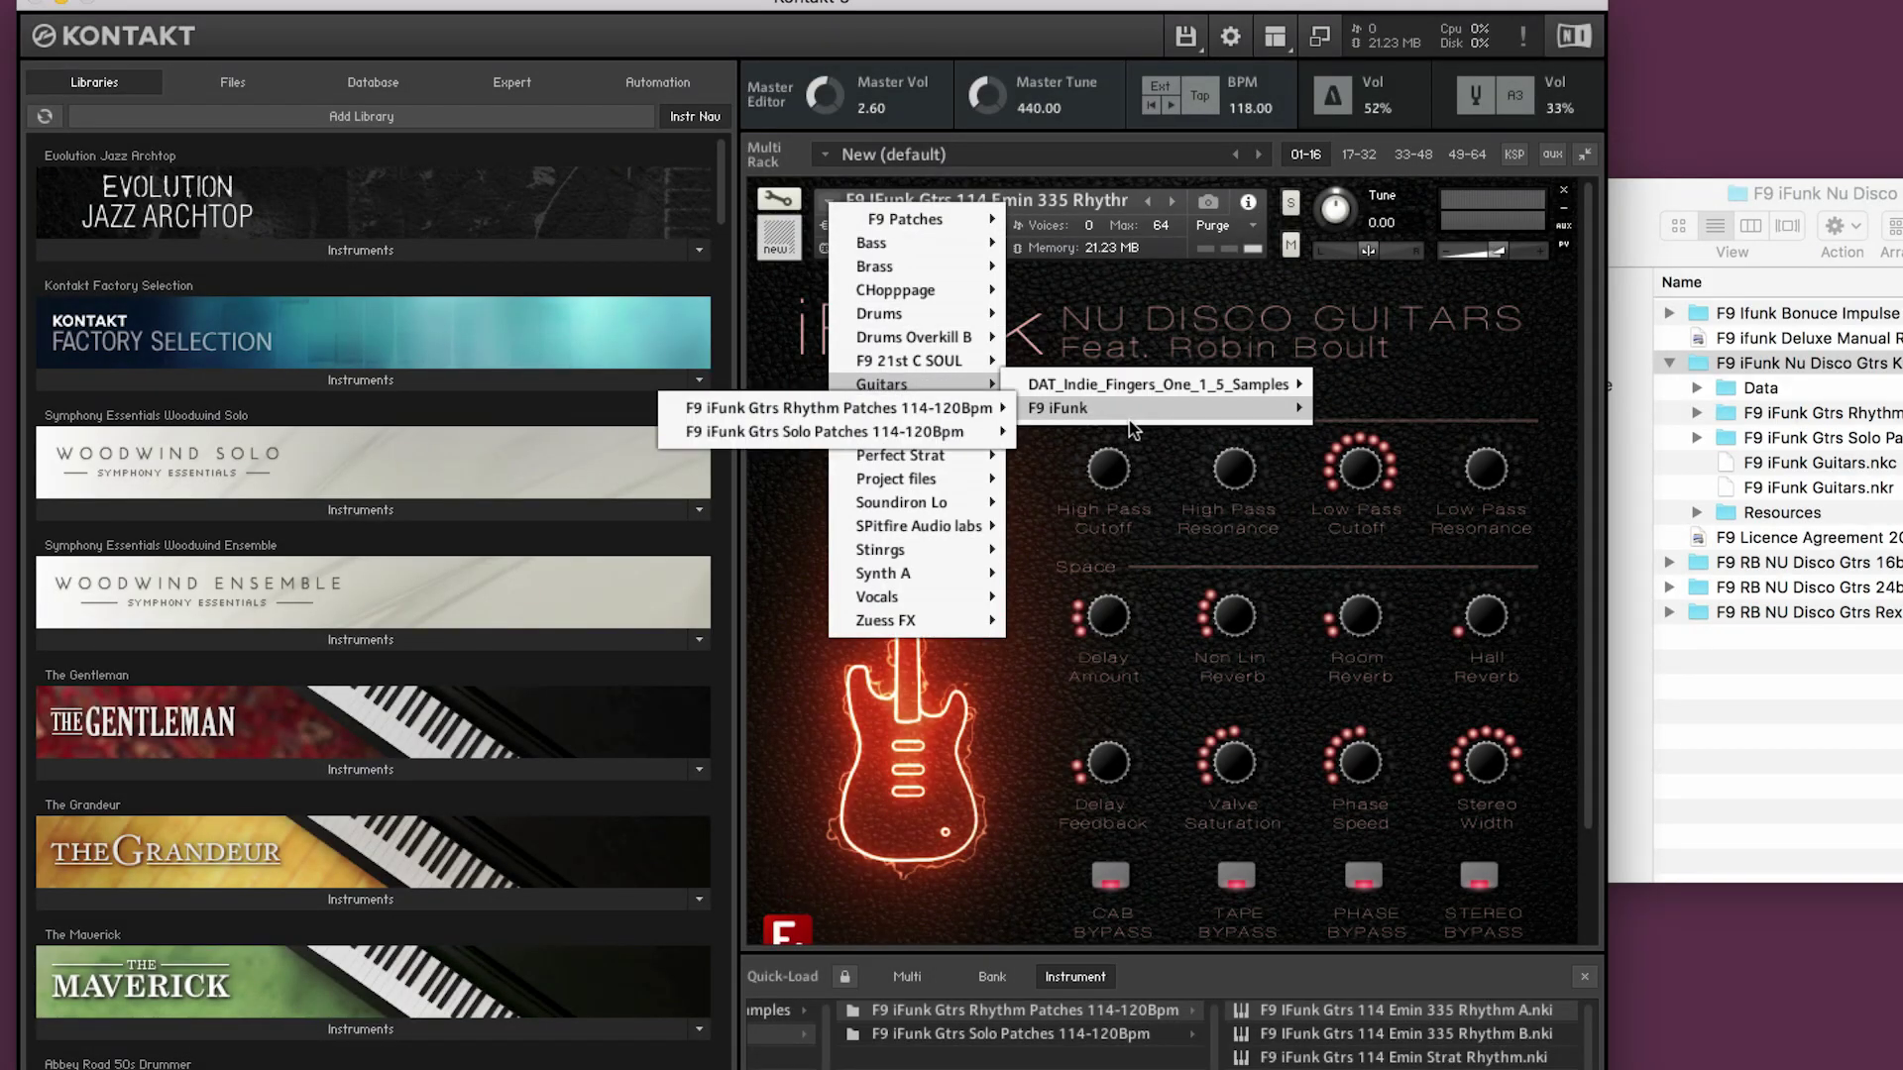
pyautogui.moveTo(885, 428)
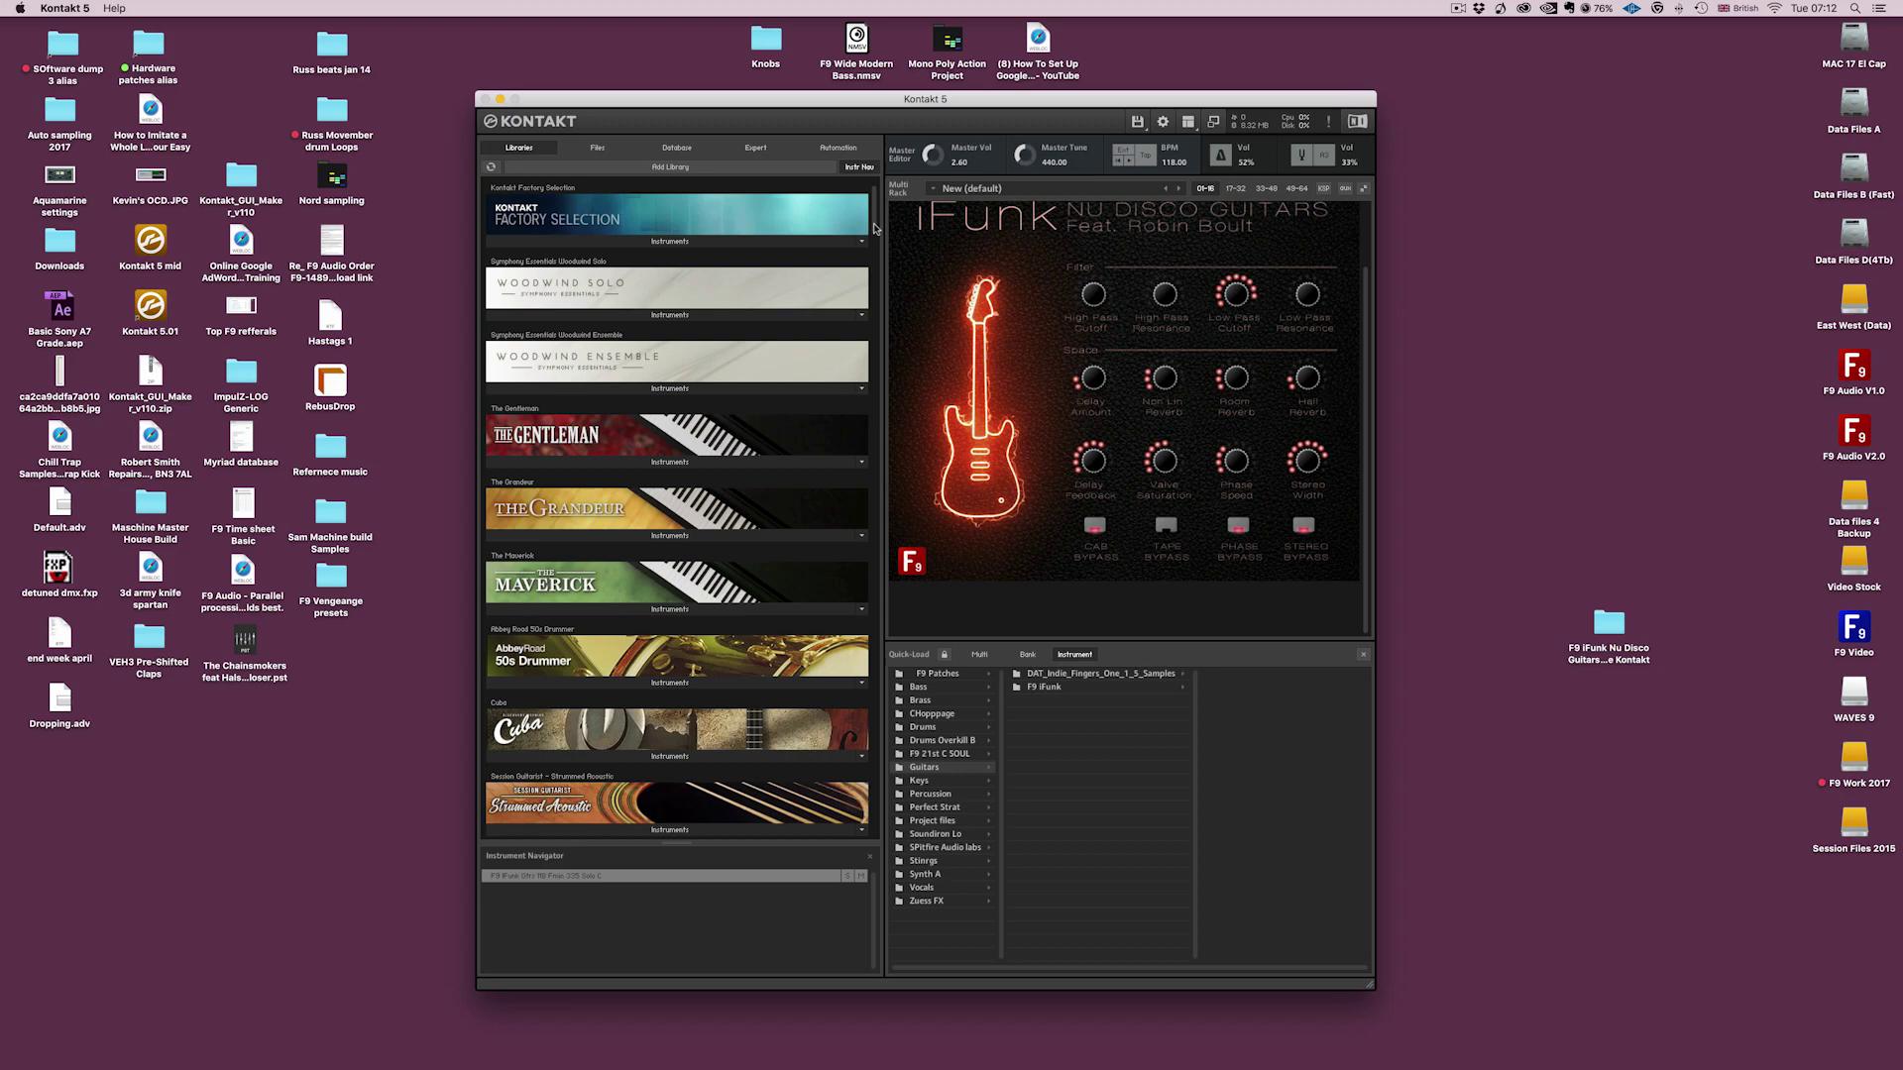
# - Add Cuba's Hand Percussion and Rumba Ensemble to Quick-Load Percussion, then load Hand Percussion Ensemble
pyautogui.scroll(-8, 627, 384)
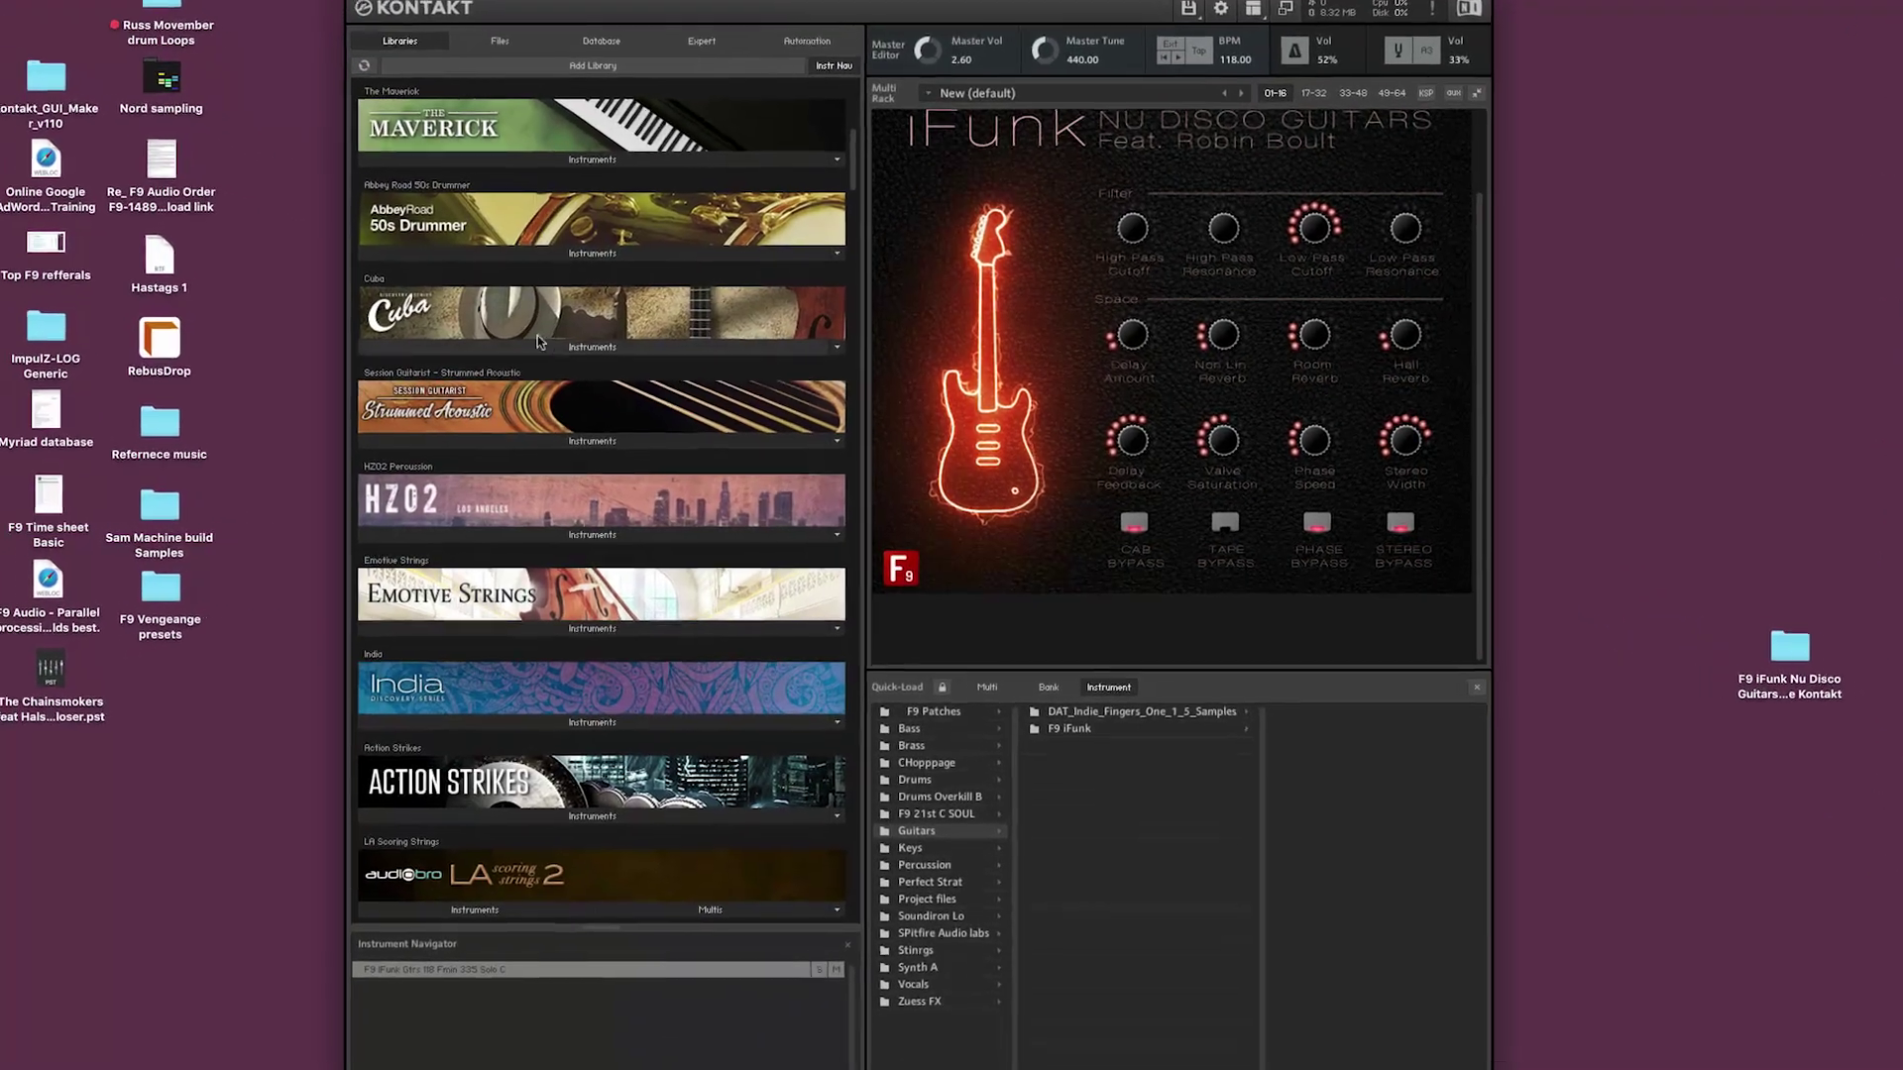
pyautogui.click(538, 342)
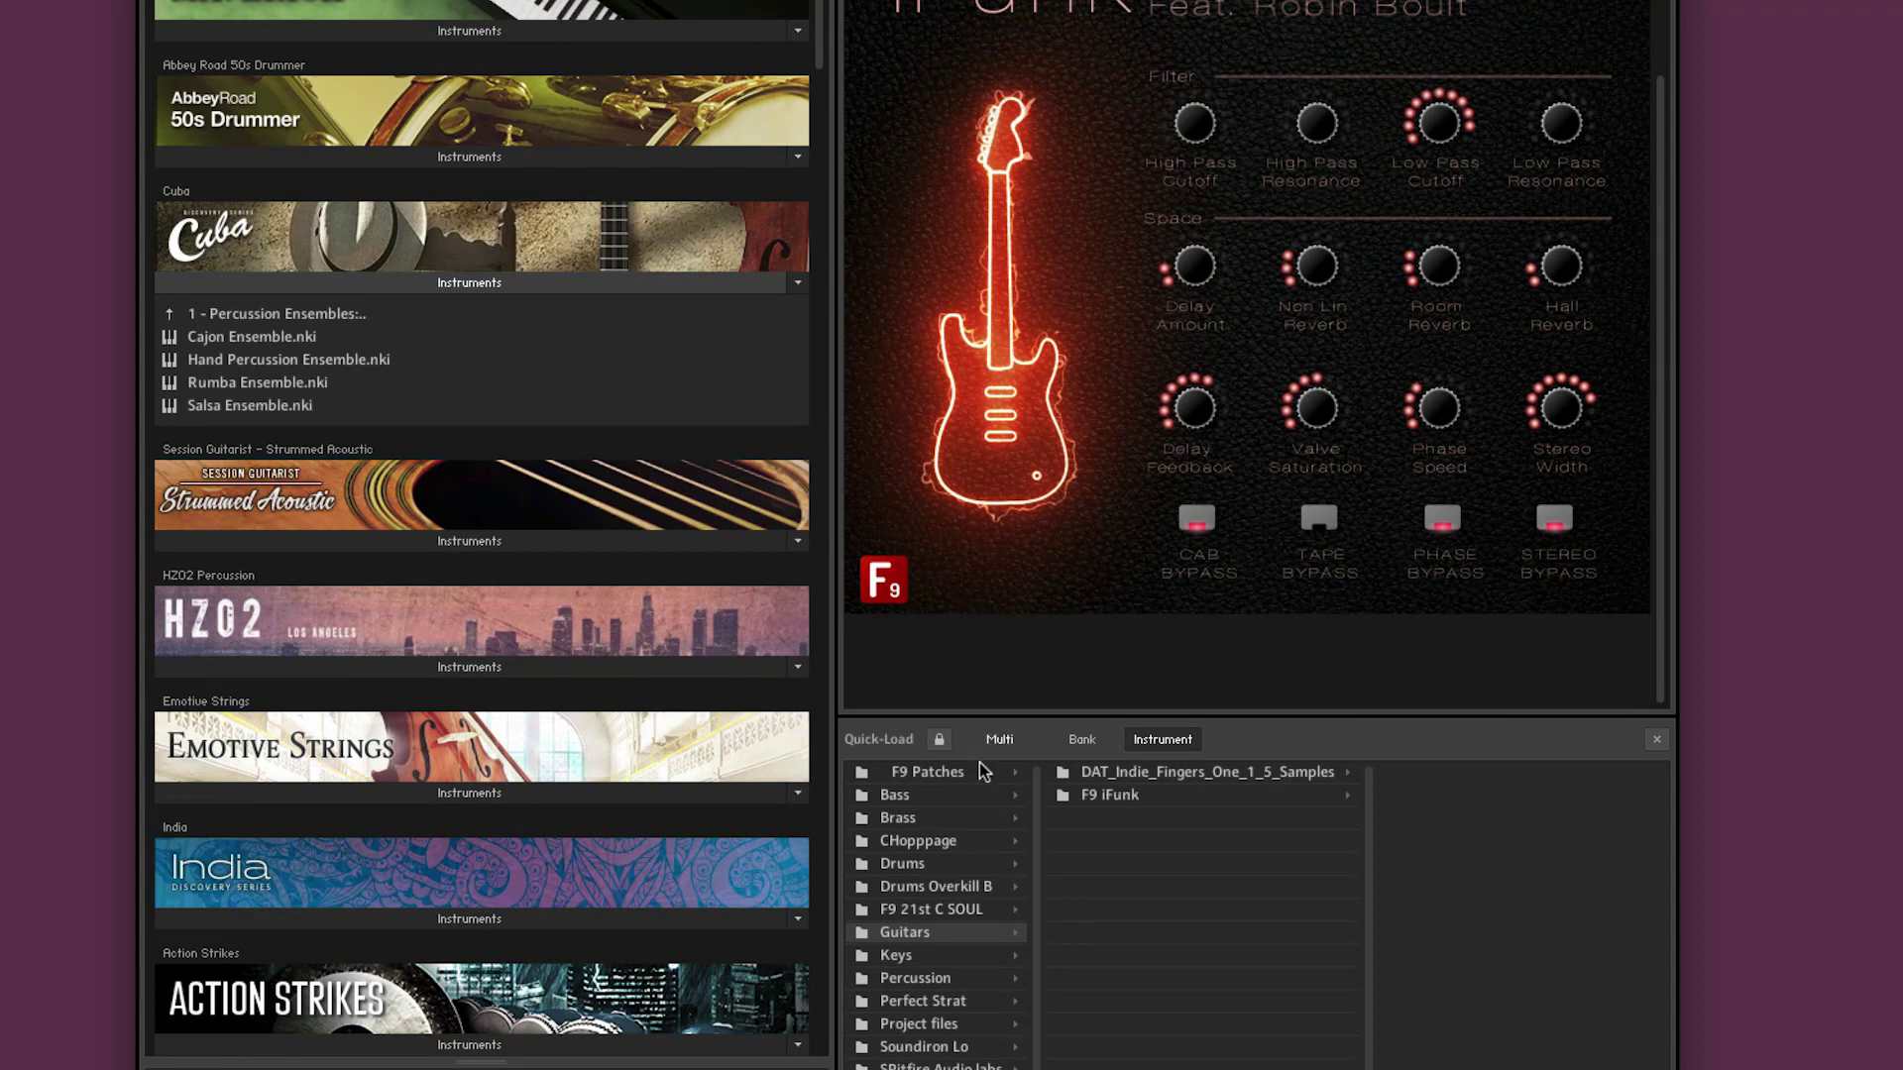
pyautogui.click(917, 979)
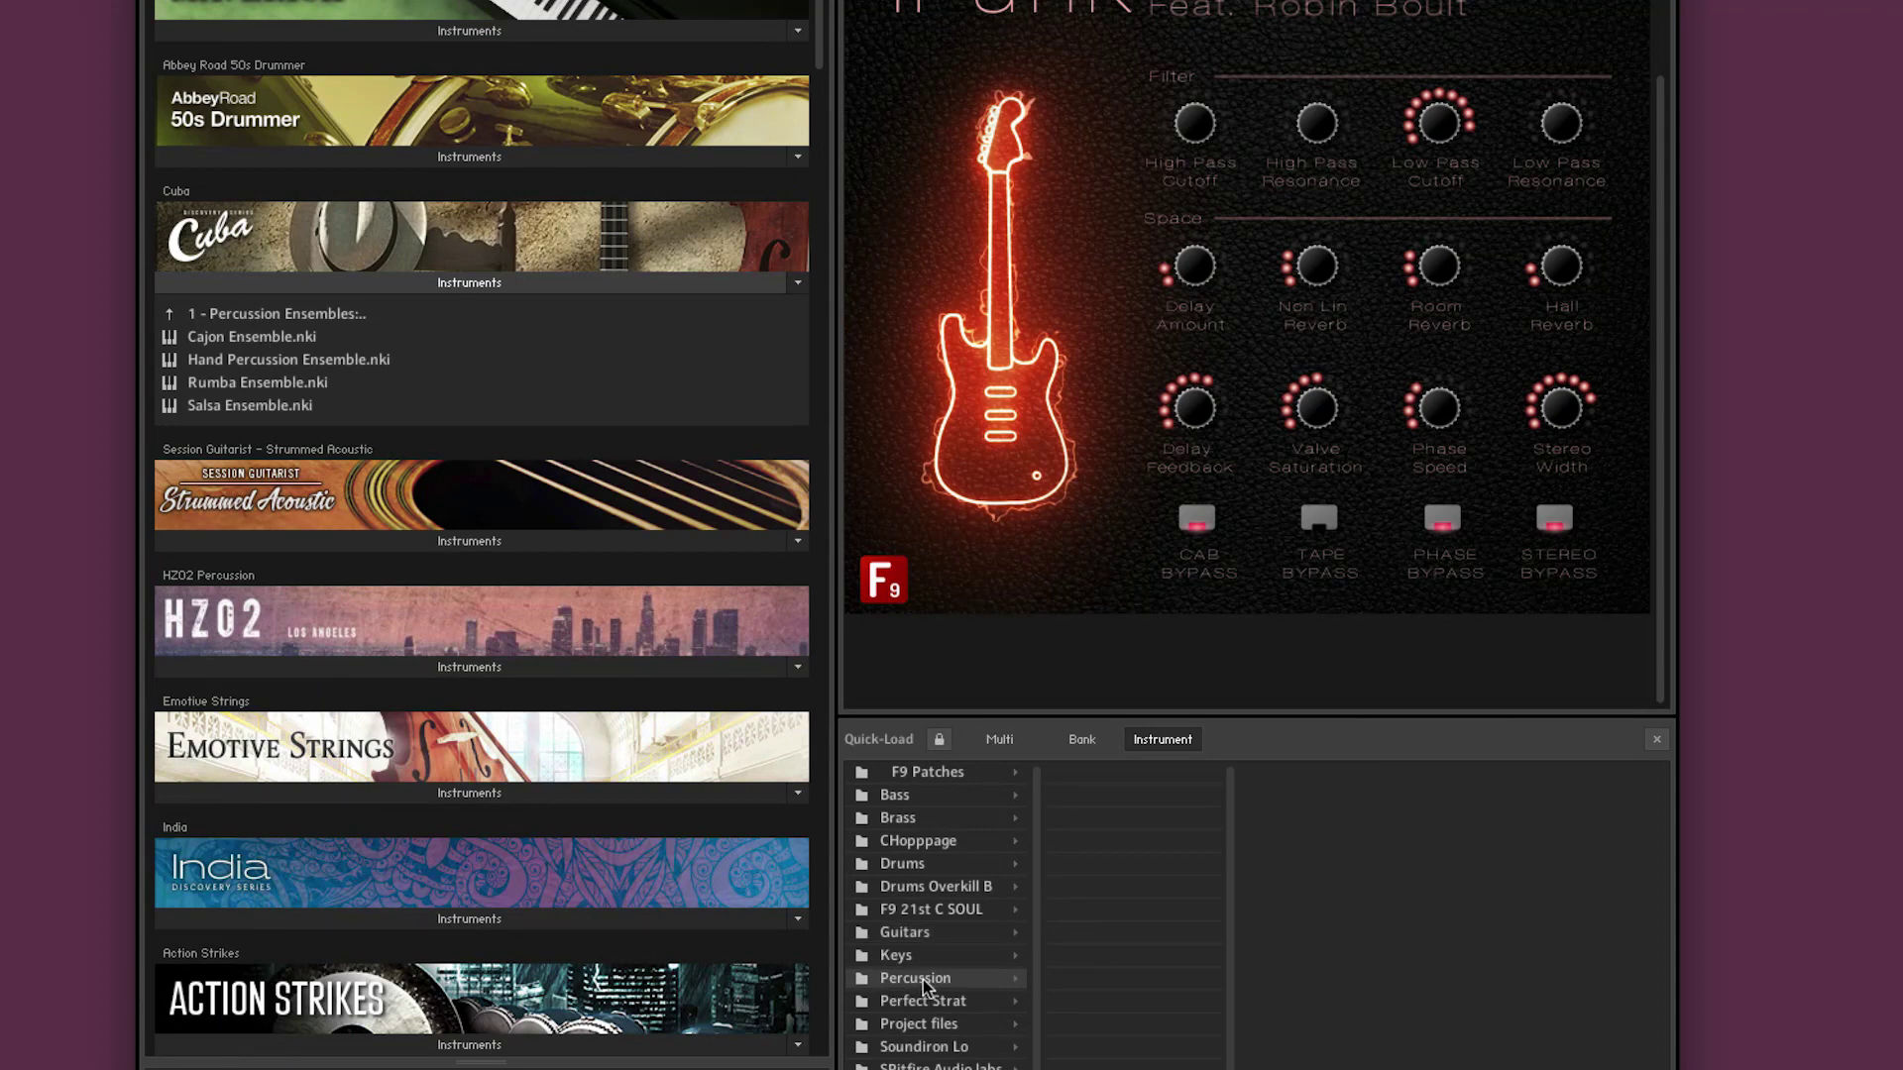
pyautogui.click(215, 361)
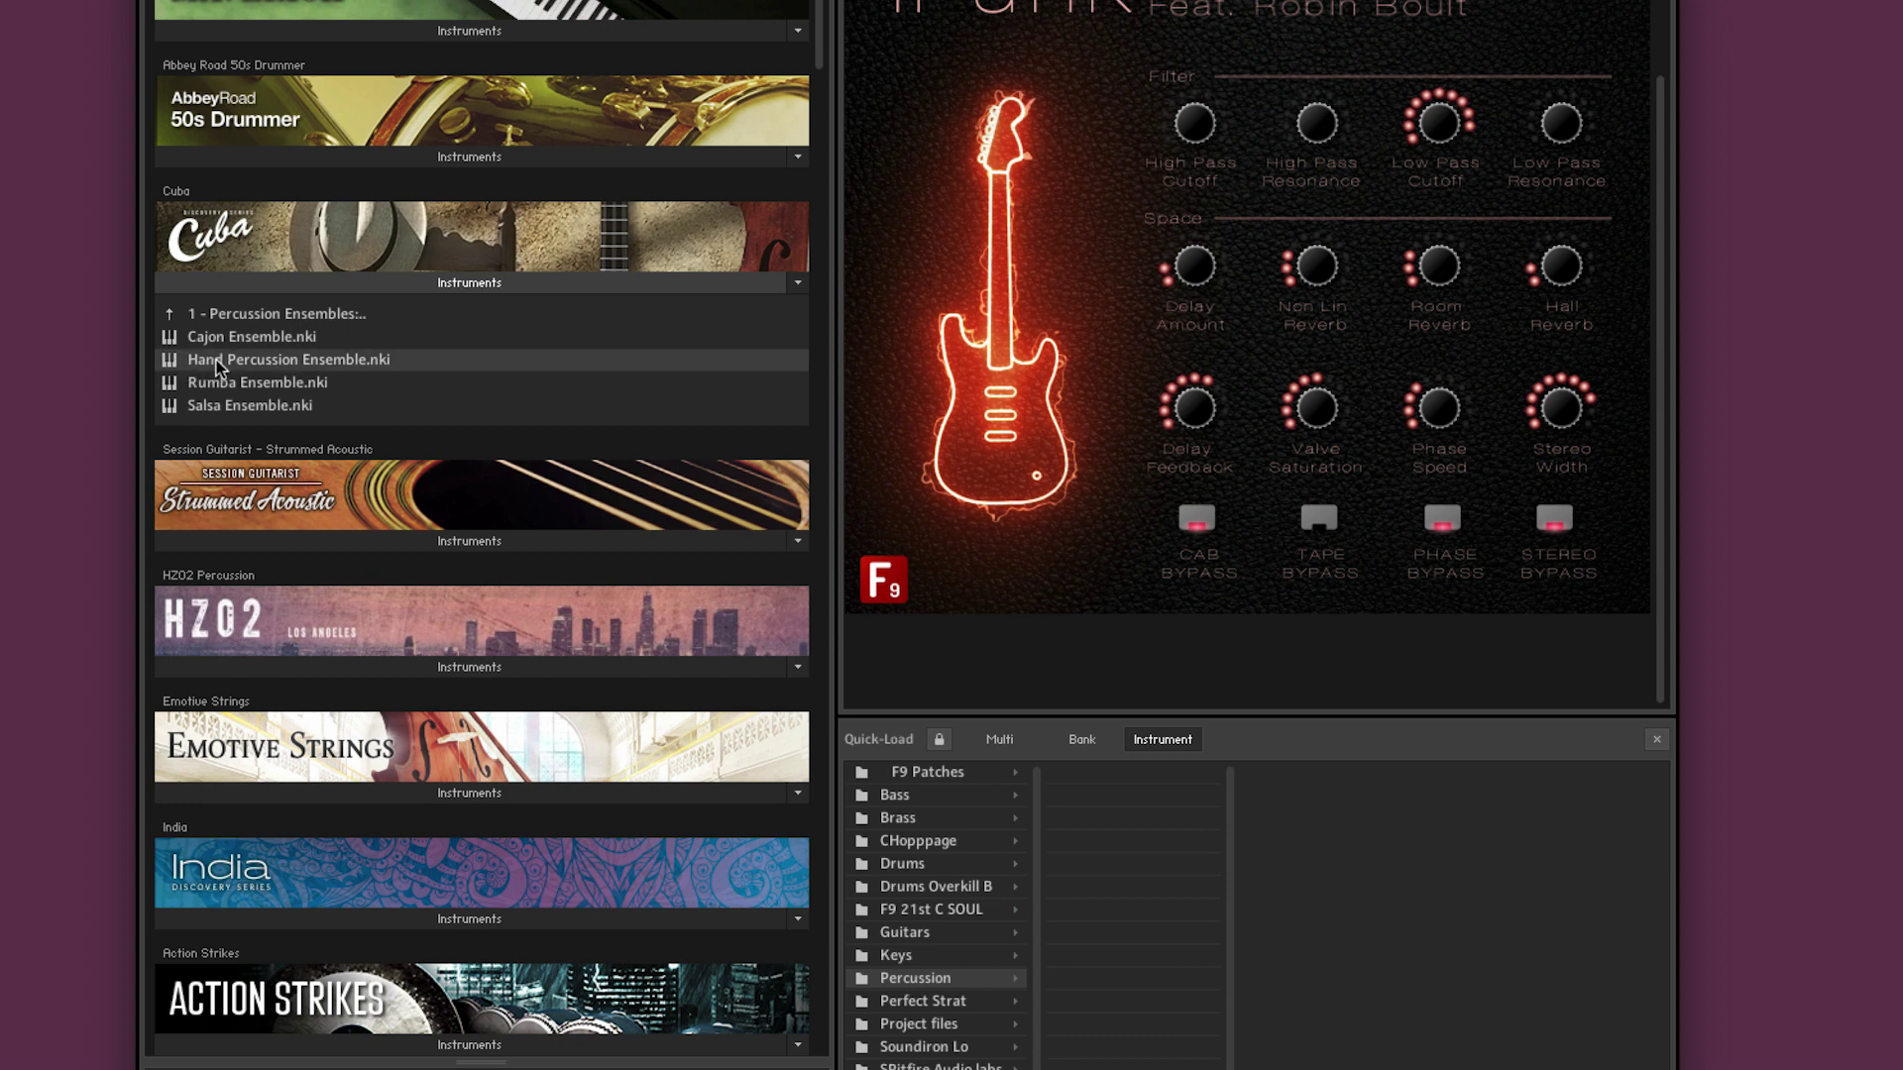
pyautogui.moveTo(200, 360); pyautogui.dragTo(920, 981)
pyautogui.moveTo(238, 389); pyautogui.dragTo(909, 986)
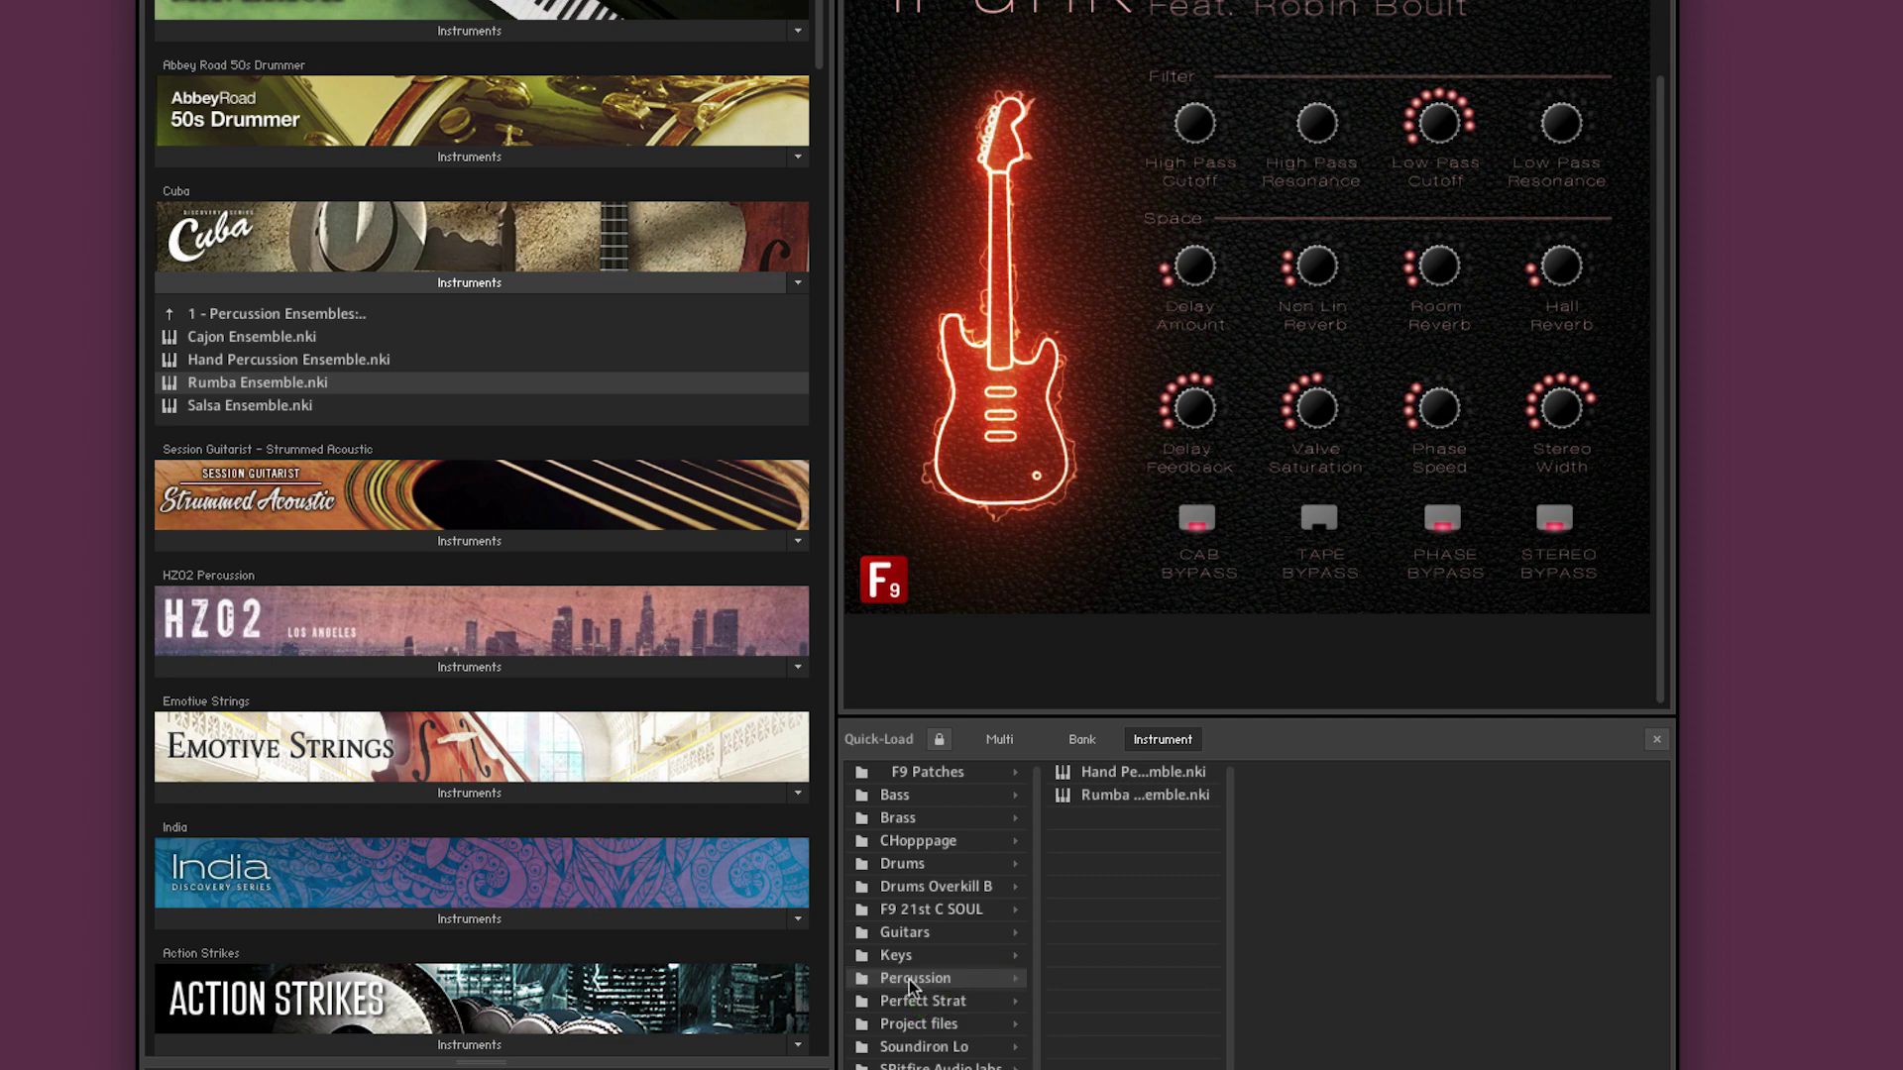
pyautogui.doubleClick(1109, 775)
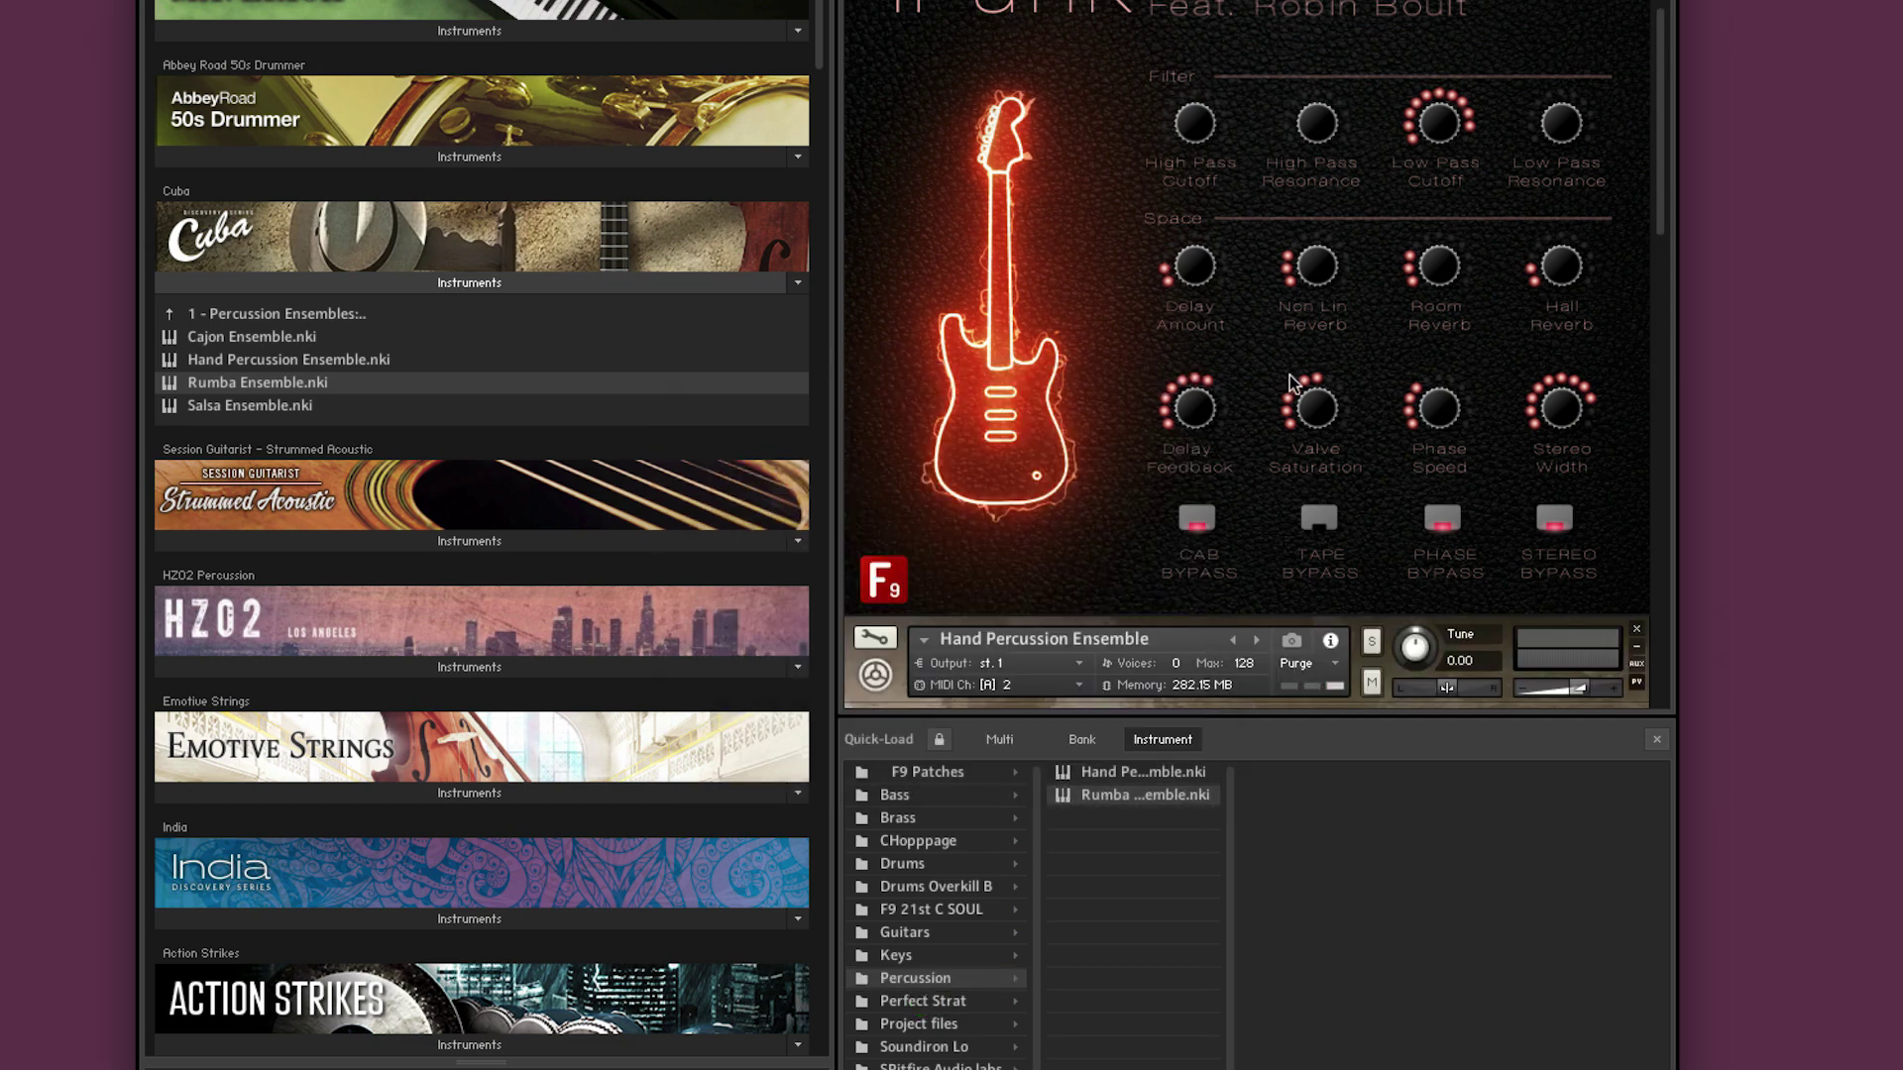